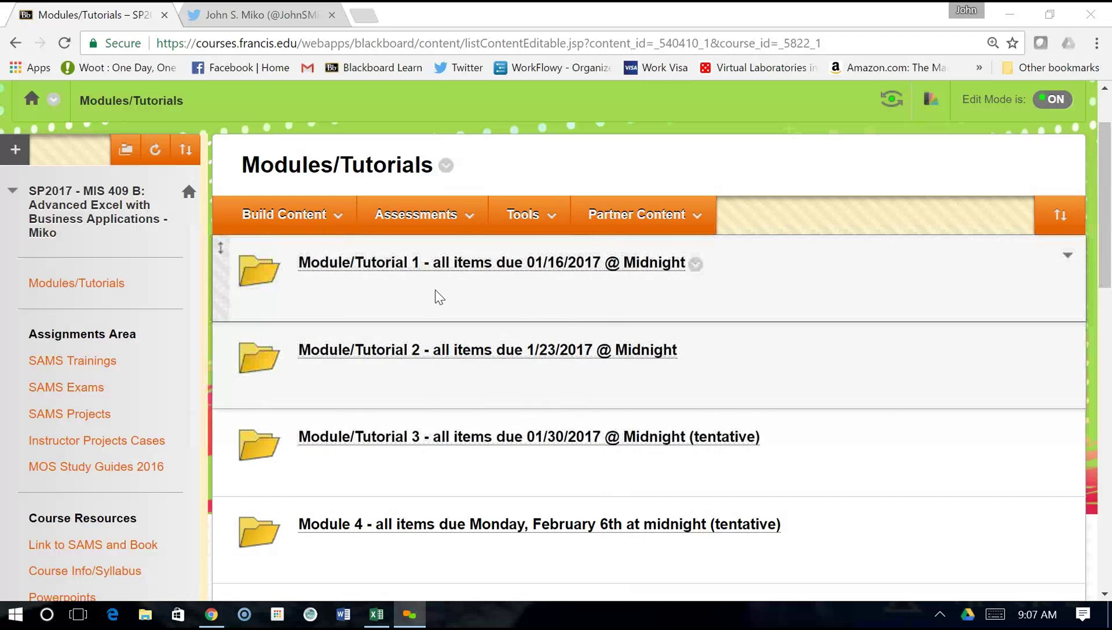
# - Open the Module 4 SAM Project 1a assignment from the Module 4 folder on the course's Modules/Tutorials page
pyautogui.scroll(-2, 324, 323)
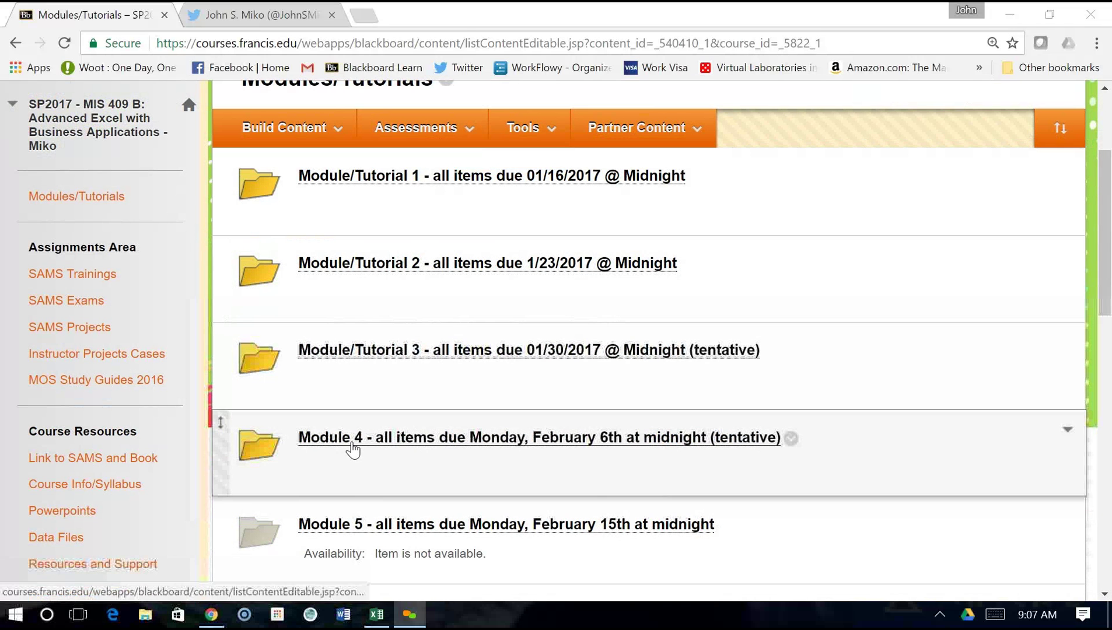
pyautogui.click(352, 448)
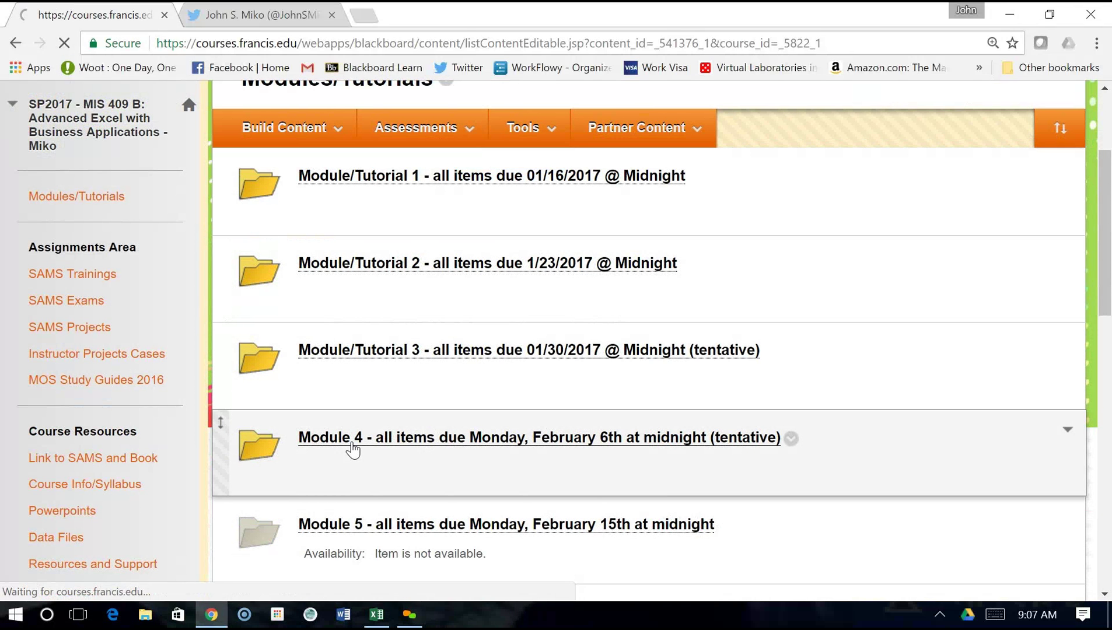
pyautogui.scroll(-5, 433, 424)
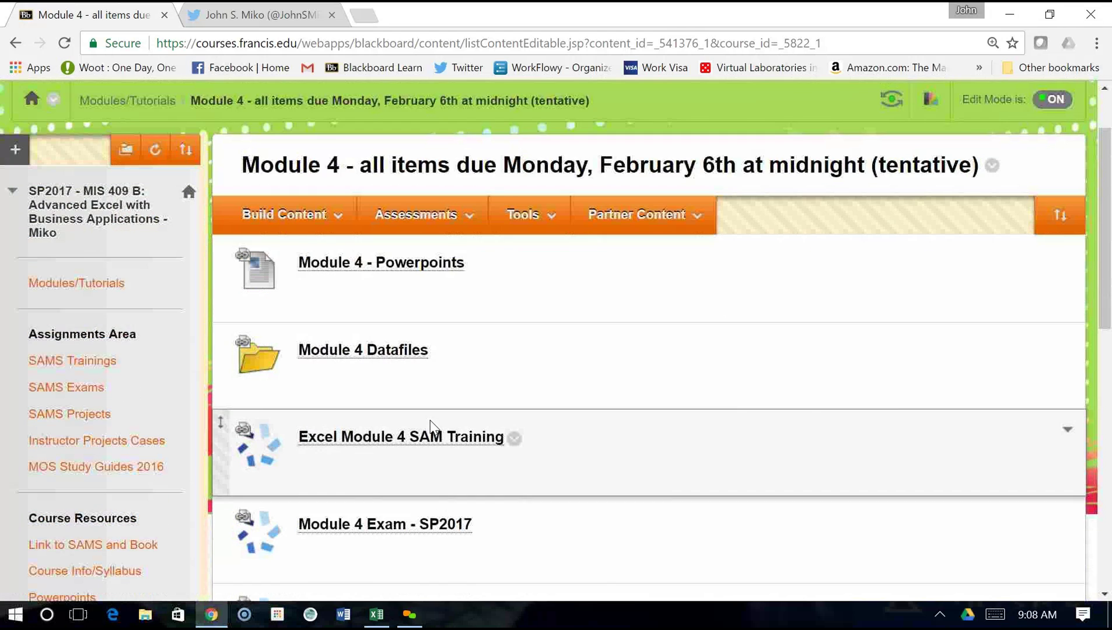
pyautogui.scroll(-2, 429, 418)
pyautogui.click(424, 346)
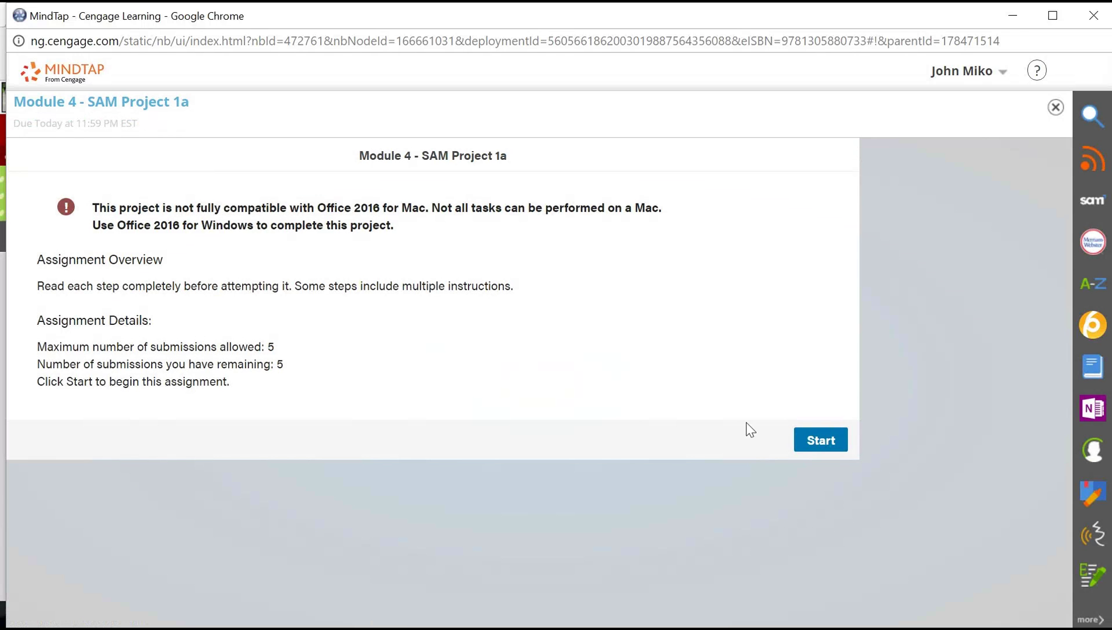
# - Start the SAM Project 1a assignment and open its downloaded start workbook in Excel with editing enabled
pyautogui.click(818, 443)
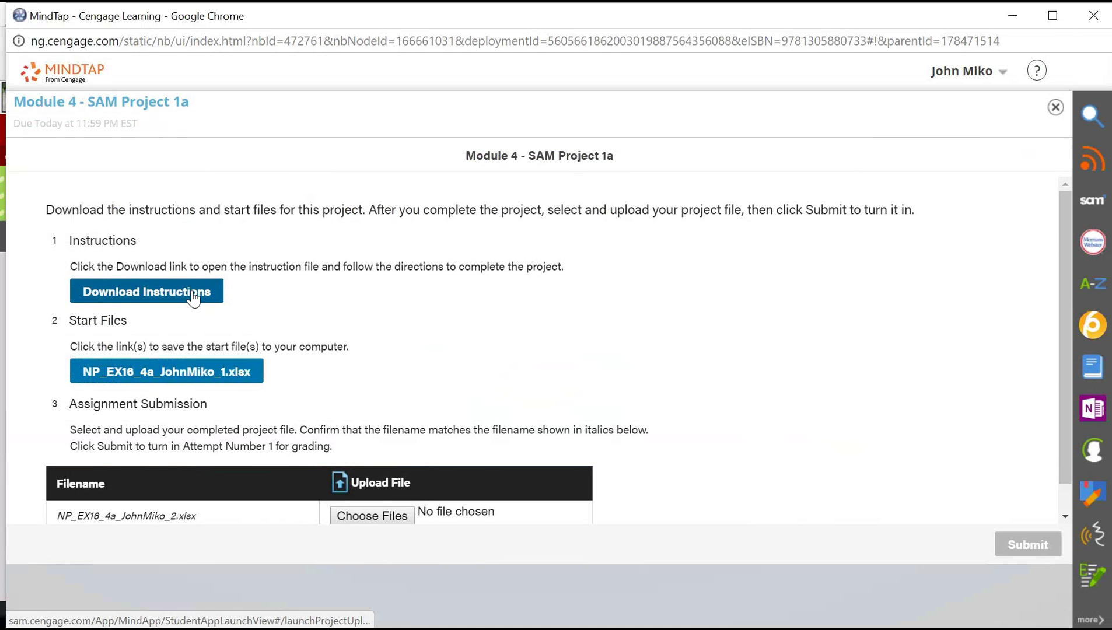
pyautogui.click(214, 374)
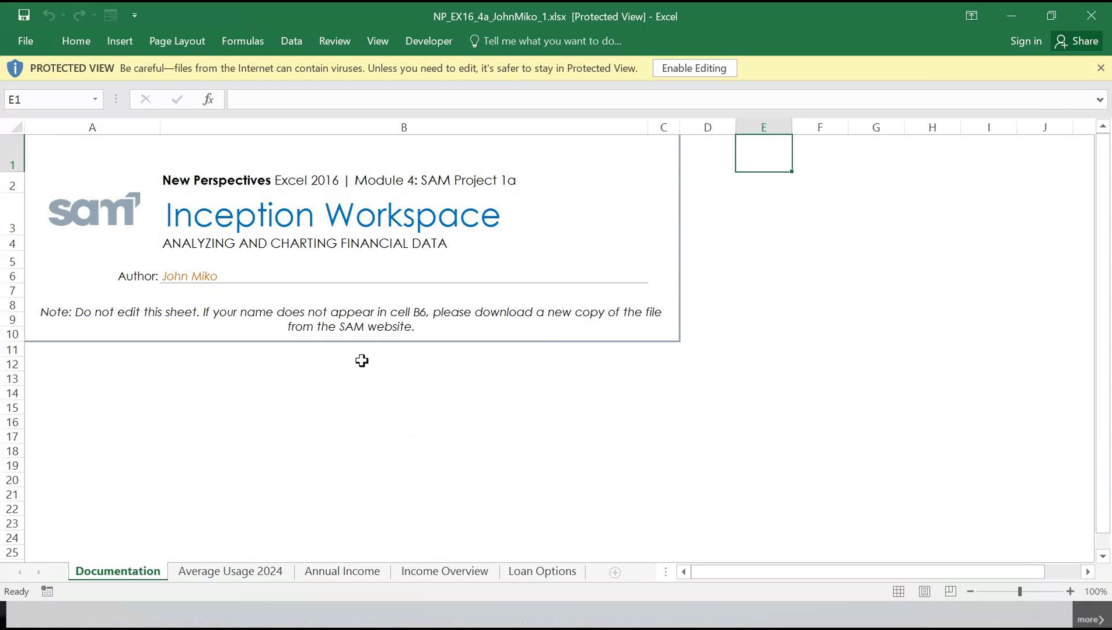
pyautogui.click(711, 68)
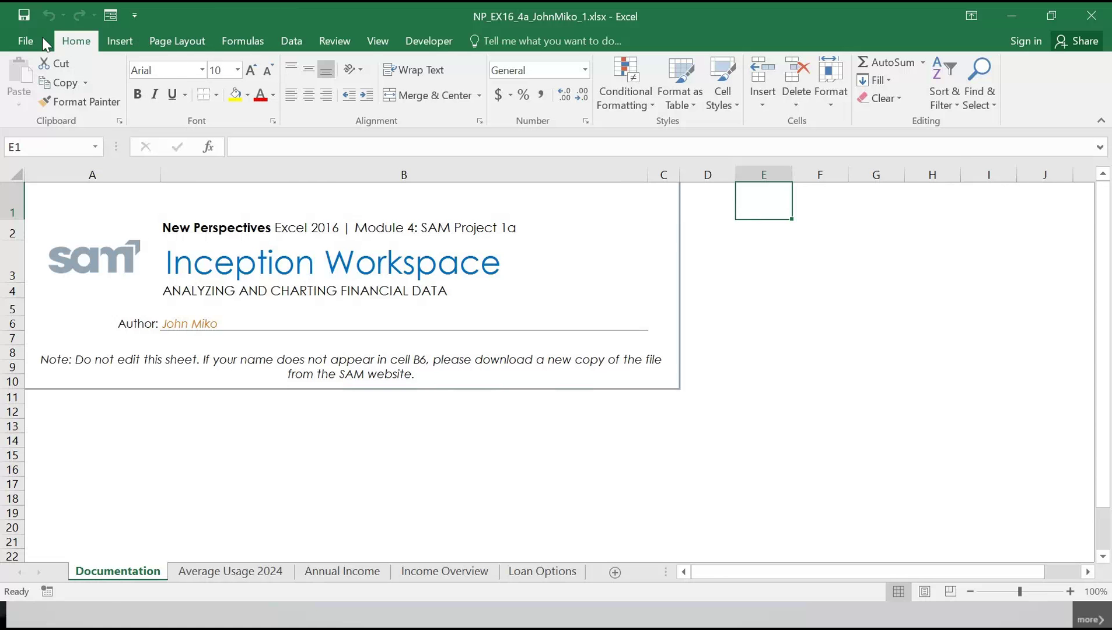
# - Save a copy of the workbook to the Desktop, changing the 1 at the end of the file name to 2
pyautogui.click(26, 42)
pyautogui.click(38, 192)
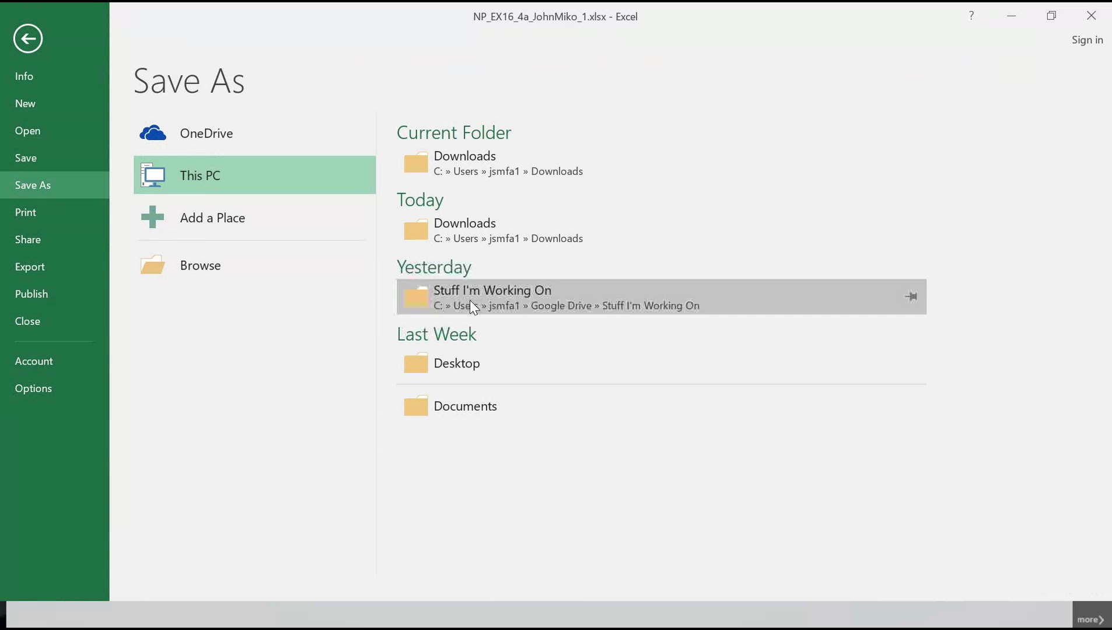
pyautogui.click(466, 363)
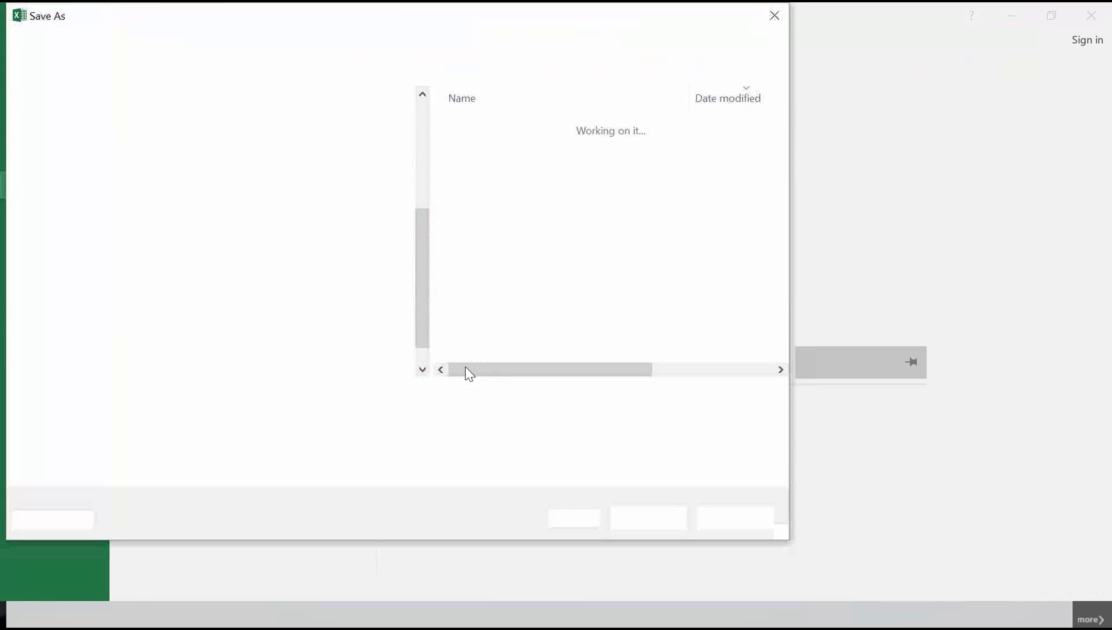
pyautogui.click(237, 397)
pyautogui.press('BackSpace')
pyautogui.write('2')
pyautogui.press('Return')
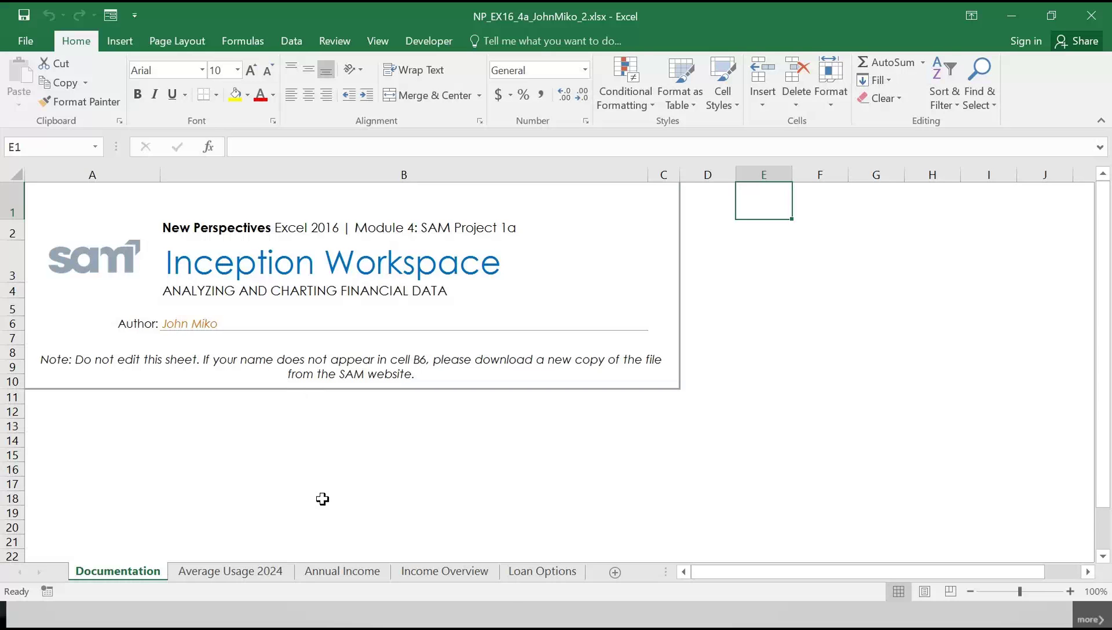
# - Insert a histogram from the member usage data in A4:B243 on the Average Usage 2024 sheet
pyautogui.click(529, 573)
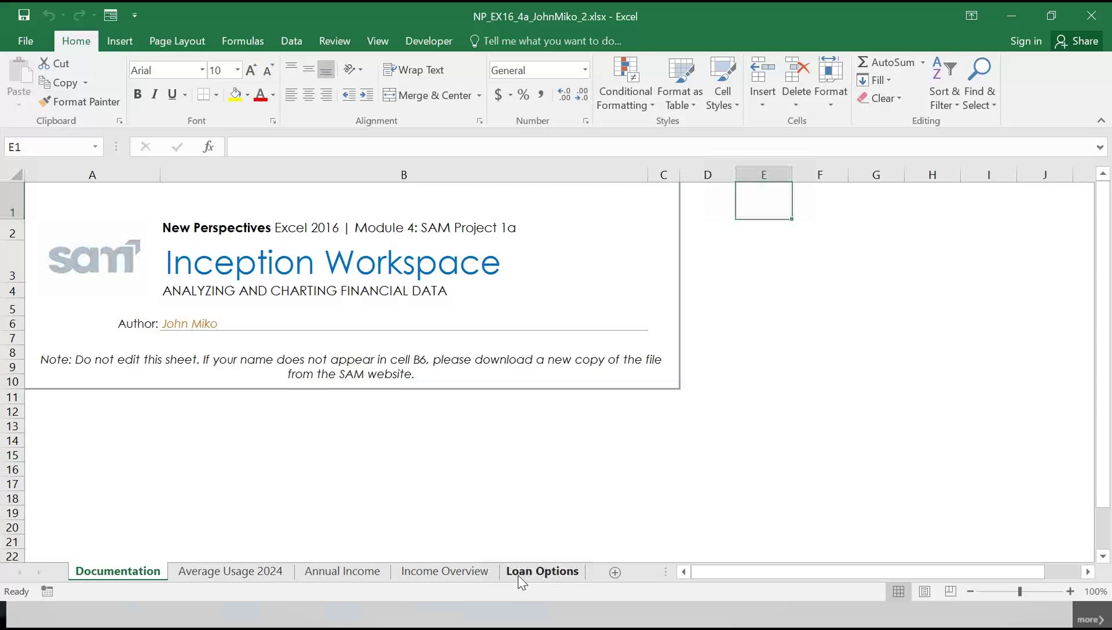
pyautogui.click(253, 576)
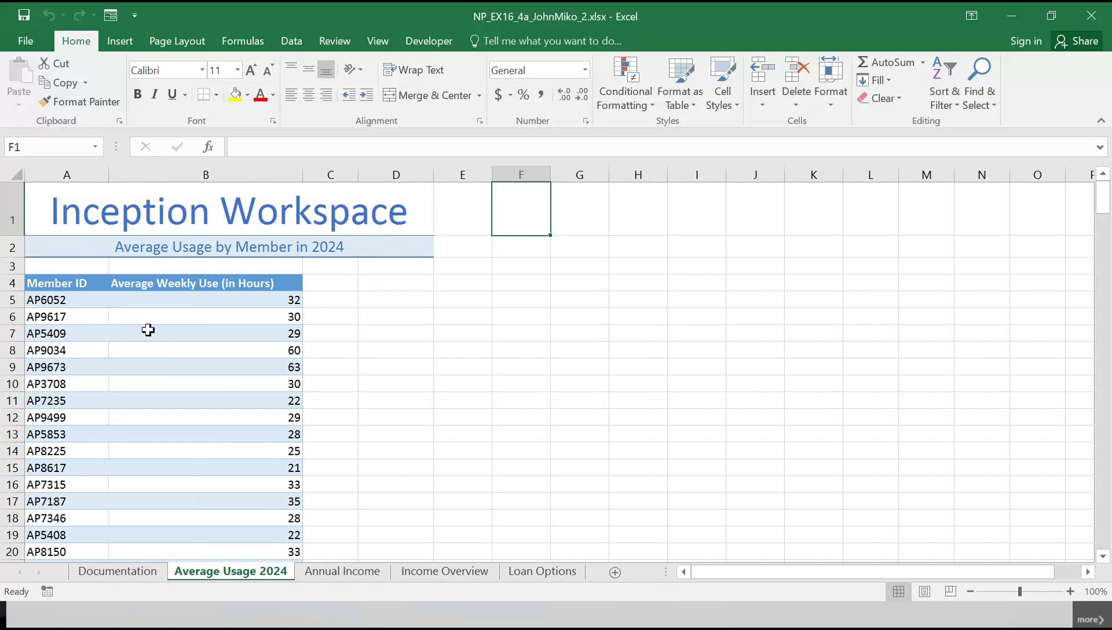
pyautogui.moveTo(71, 281); pyautogui.dragTo(248, 521)
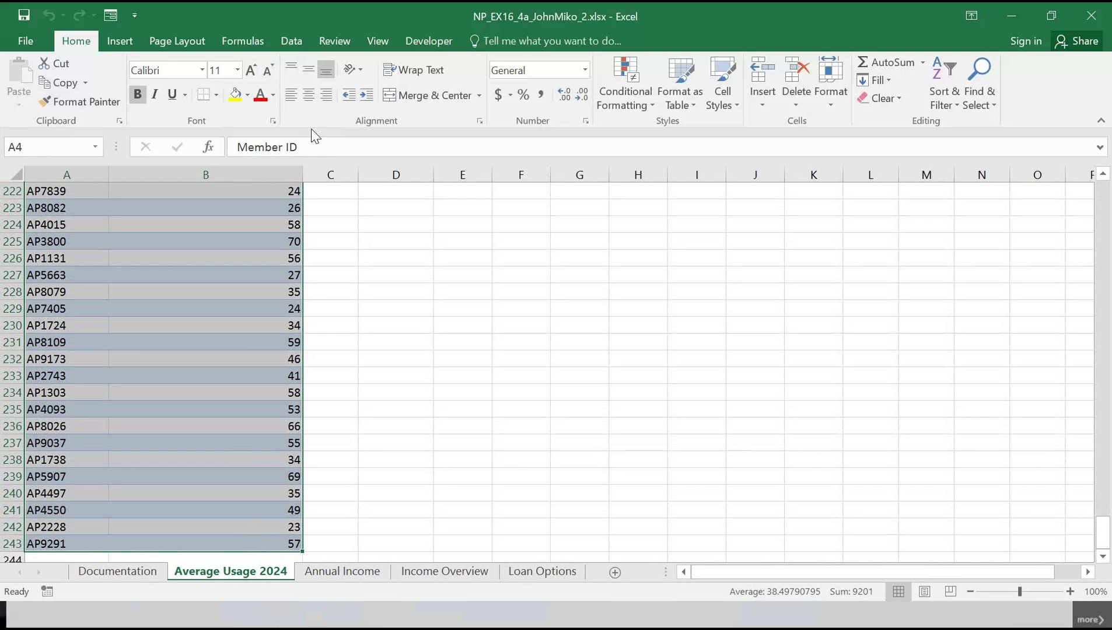
pyautogui.click(128, 38)
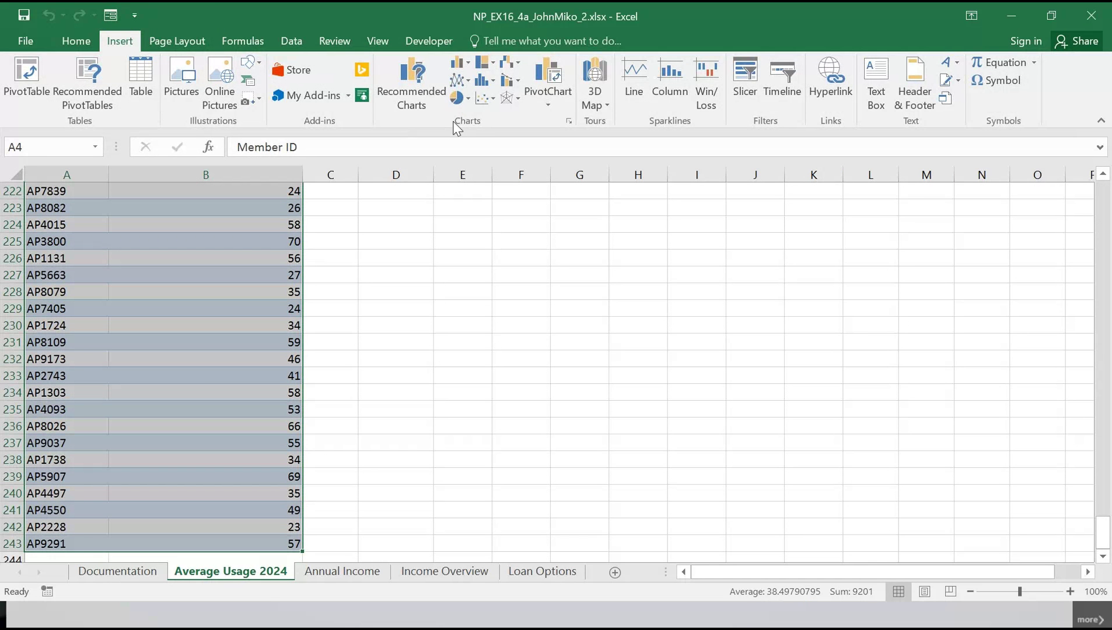
pyautogui.click(487, 82)
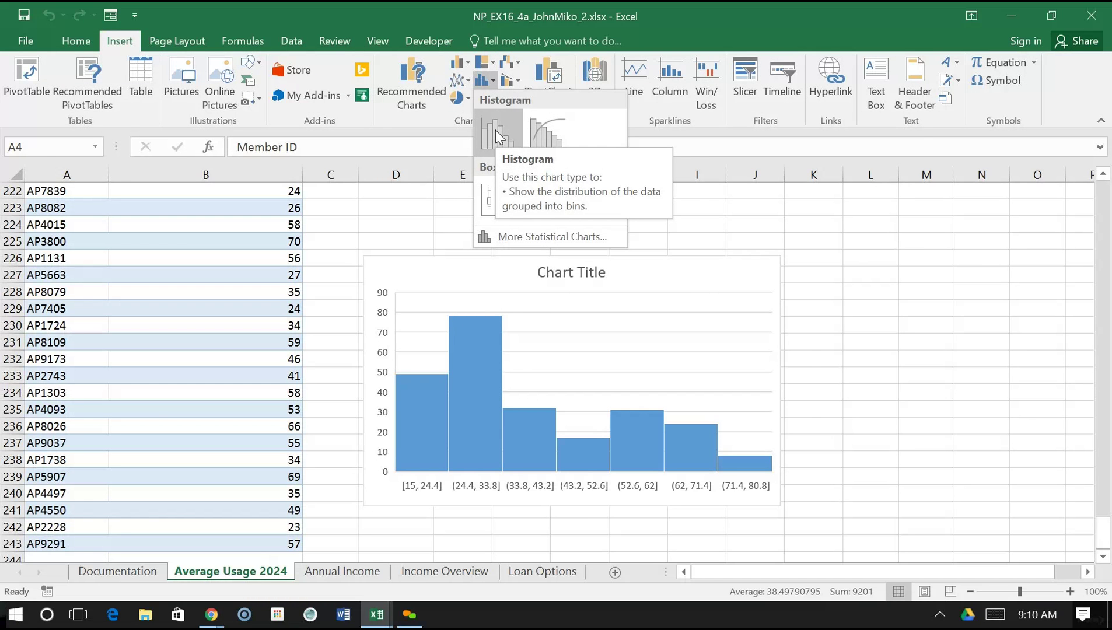
pyautogui.click(496, 133)
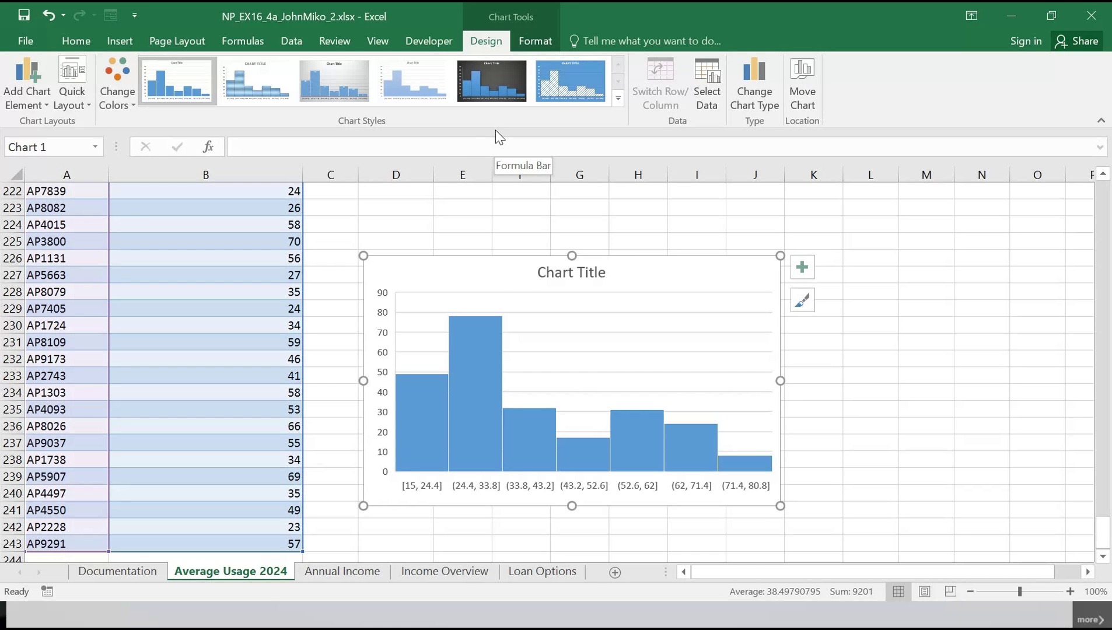
# - Move the histogram up the sheet, away from the last rows of the member data
pyautogui.moveTo(464, 268)
pyautogui.mouseDown()
pyautogui.moveTo(461, 205)
pyautogui.moveTo(464, 216)
pyautogui.mouseUp()
pyautogui.scroll(3, 502, 338)
pyautogui.moveTo(509, 389); pyautogui.dragTo(505, 255)
pyautogui.scroll(6, 525, 379)
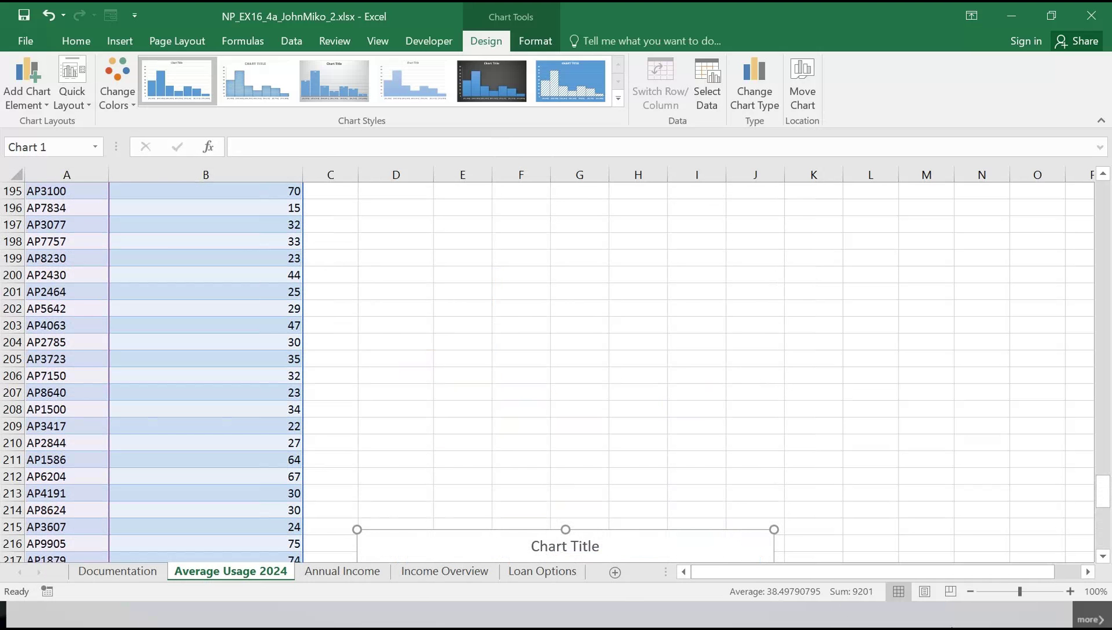
pyautogui.click(968, 592)
pyautogui.click(969, 592)
pyautogui.click(969, 592)
pyautogui.click(968, 592)
pyautogui.click(968, 592)
pyautogui.click(969, 592)
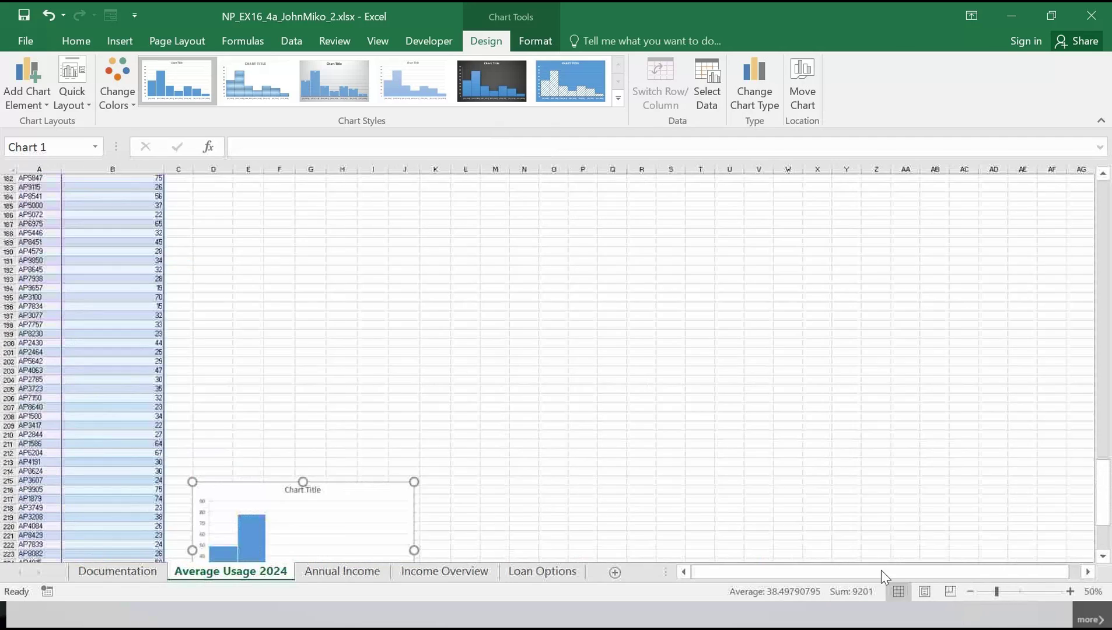
pyautogui.moveTo(278, 447); pyautogui.dragTo(285, 211)
pyautogui.scroll(3, 841, 555)
# - Move the histogram farther up beside the middle of the member data, to about row 114
pyautogui.click(971, 592)
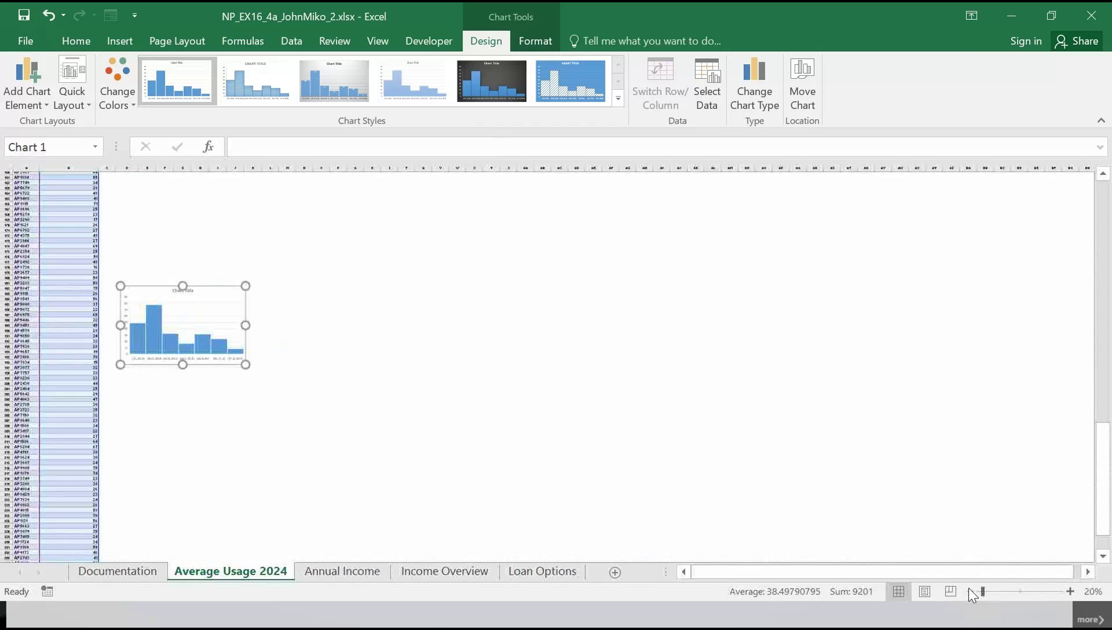
pyautogui.click(971, 592)
pyautogui.click(971, 592)
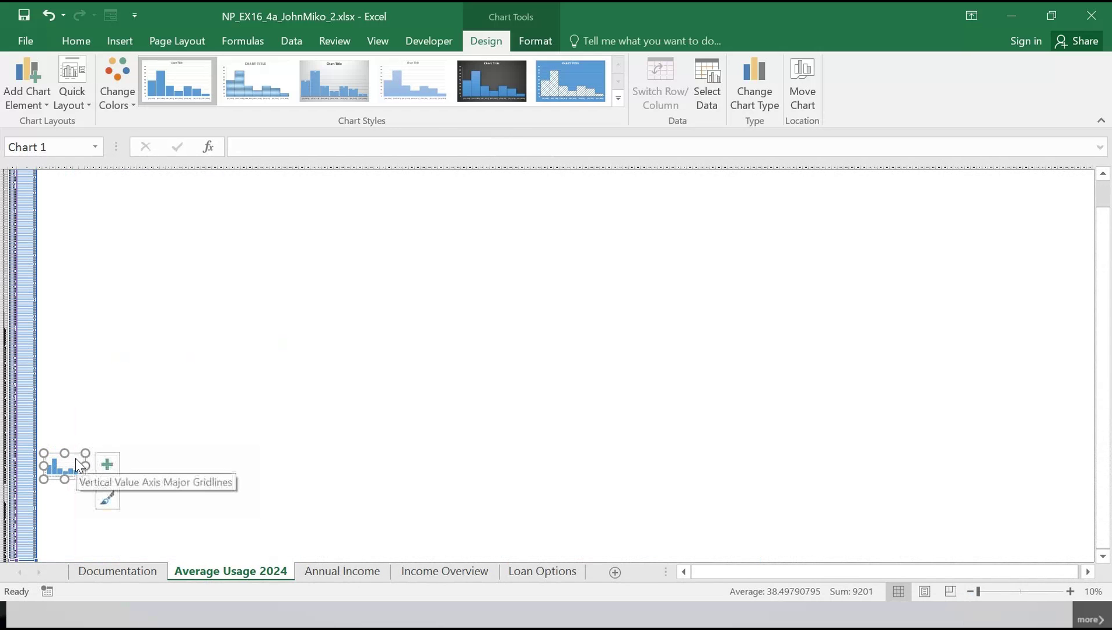
pyautogui.click(197, 463)
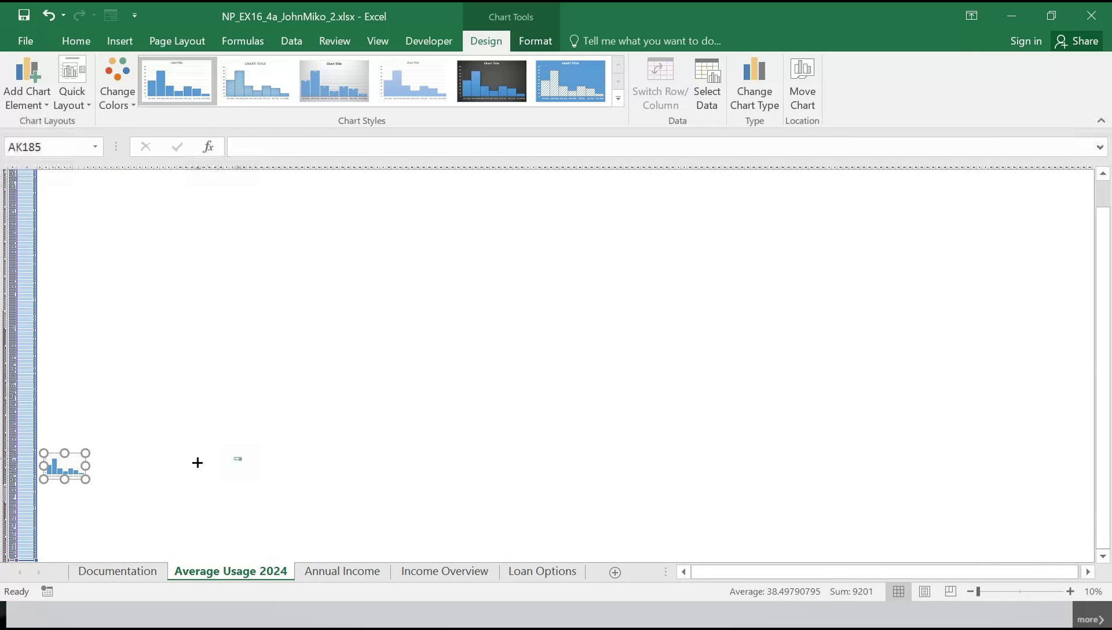
pyautogui.click(58, 458)
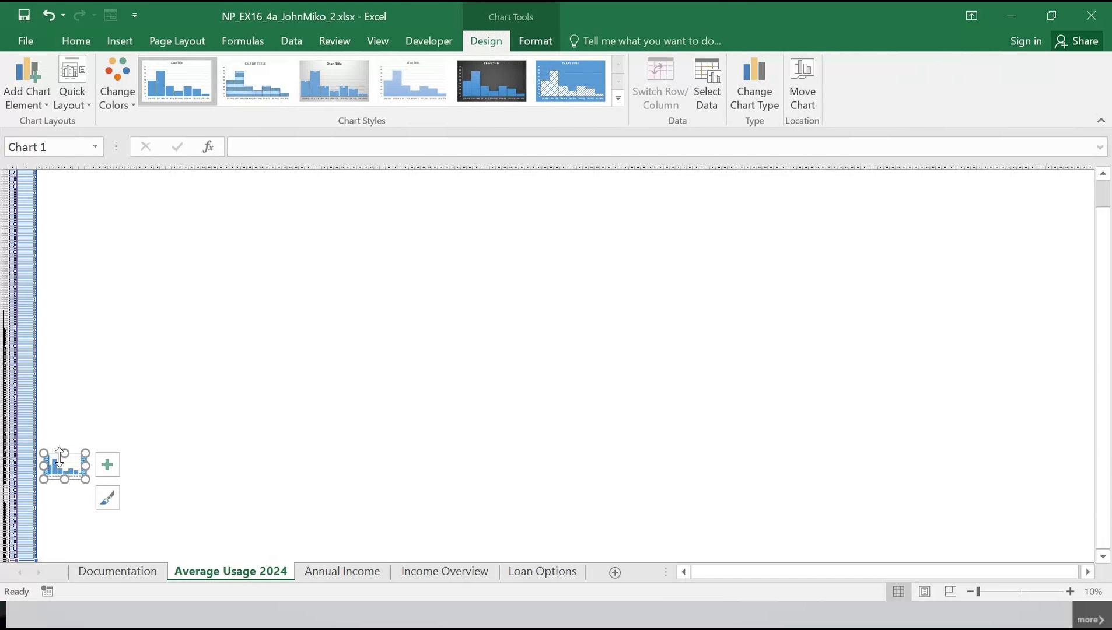
pyautogui.click(1071, 592)
pyautogui.click(1070, 591)
pyautogui.click(1070, 591)
pyautogui.moveTo(257, 449); pyautogui.dragTo(233, 177)
pyautogui.scroll(3, 298, 380)
pyautogui.scroll(8, 299, 380)
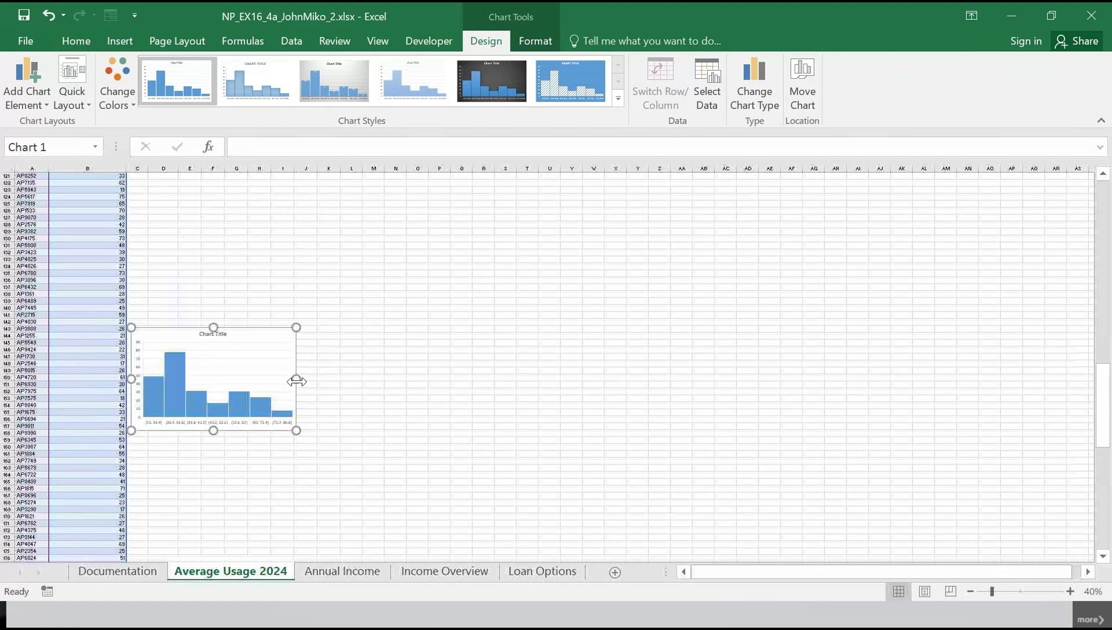
pyautogui.moveTo(248, 414); pyautogui.dragTo(239, 188)
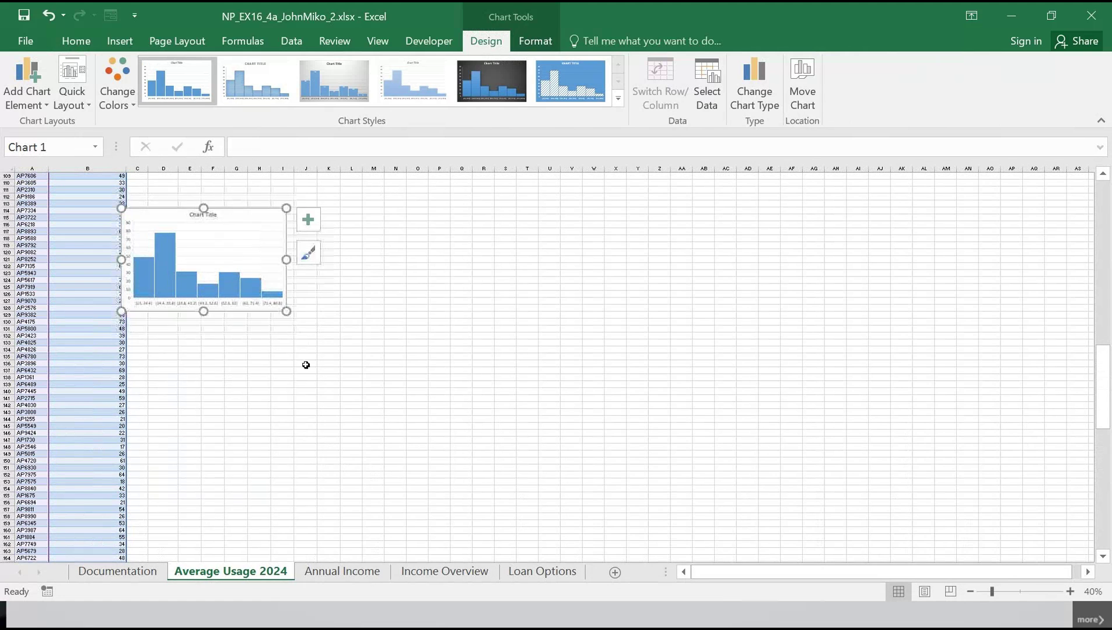
# - Bring the histogram up near the start of the member data, with its upper edge at about row 25
pyautogui.scroll(5, 245, 340)
pyautogui.scroll(13, 290, 320)
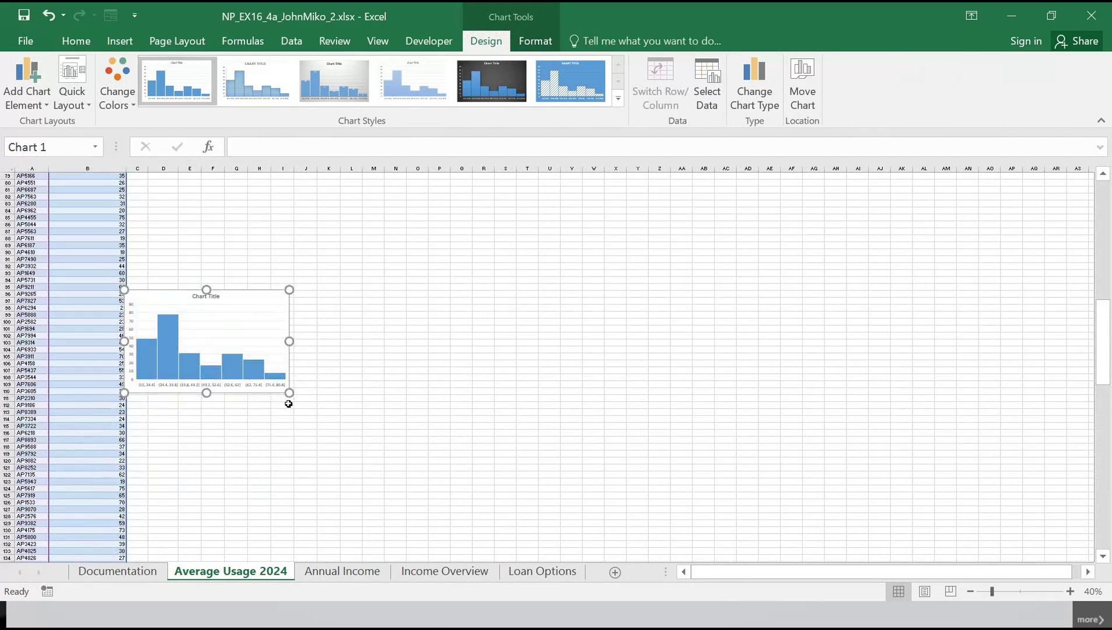
pyautogui.moveTo(284, 247); pyautogui.dragTo(286, 213)
pyautogui.scroll(11, 290, 448)
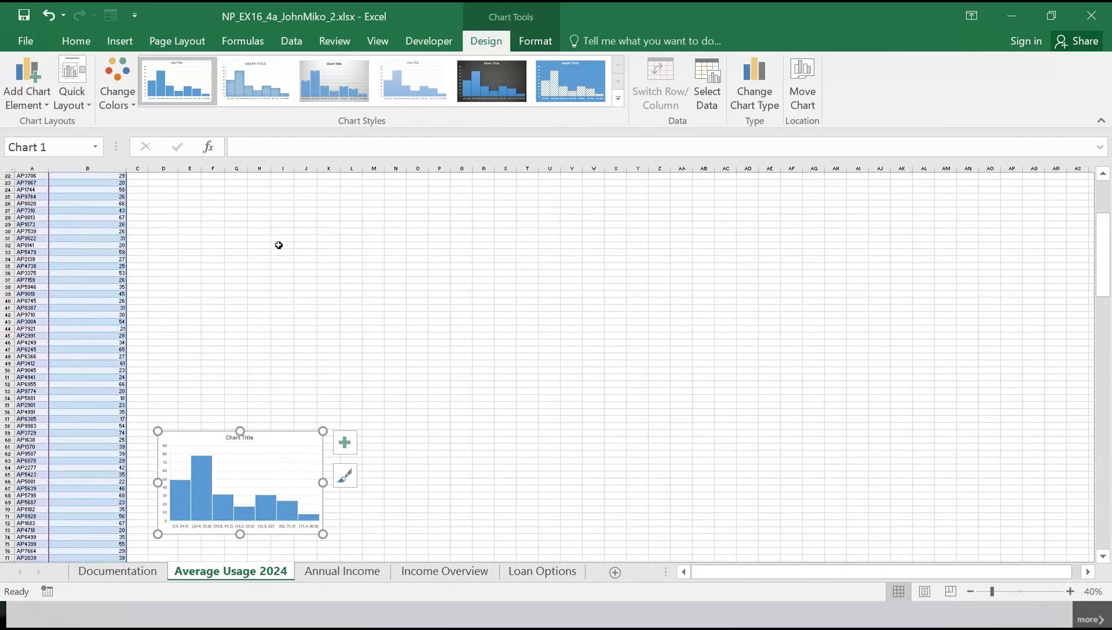
pyautogui.moveTo(256, 437); pyautogui.dragTo(251, 246)
pyautogui.scroll(7, 266, 379)
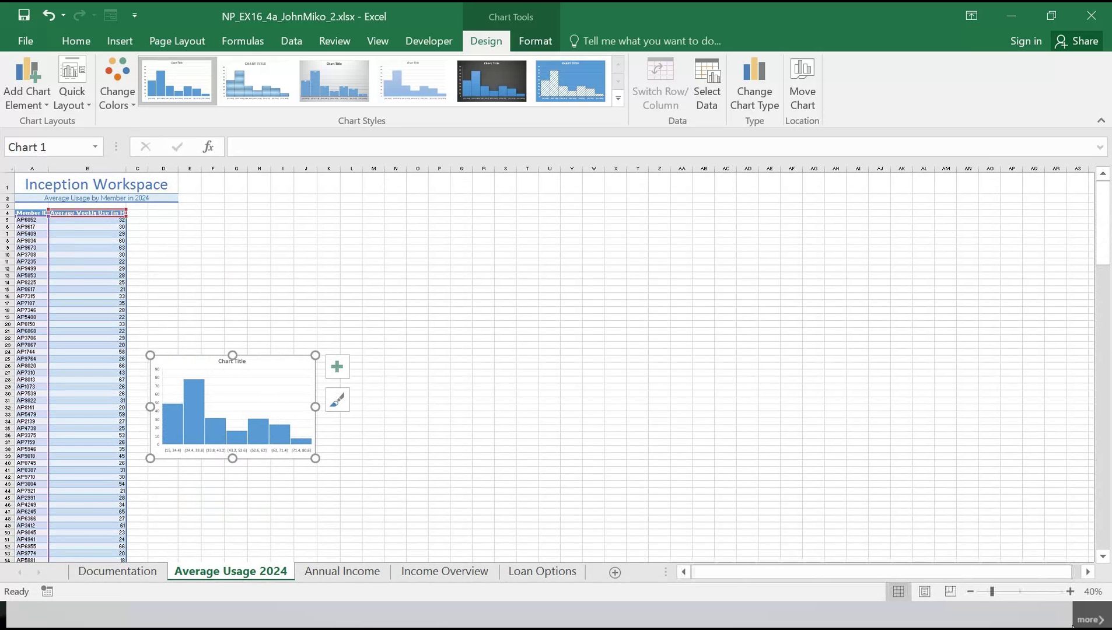
# - Position and resize the histogram so it exactly covers the range D4:K18, snapping its corners to the cell edges
pyautogui.click(1071, 595)
pyautogui.click(1071, 595)
pyautogui.click(1071, 595)
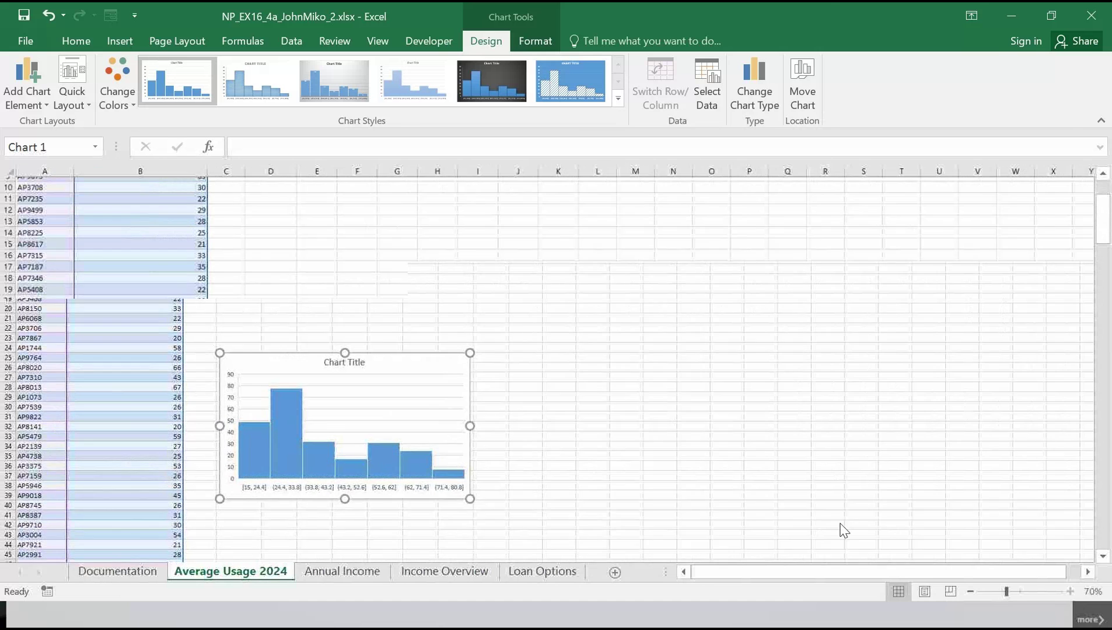
pyautogui.moveTo(477, 496); pyautogui.dragTo(482, 279)
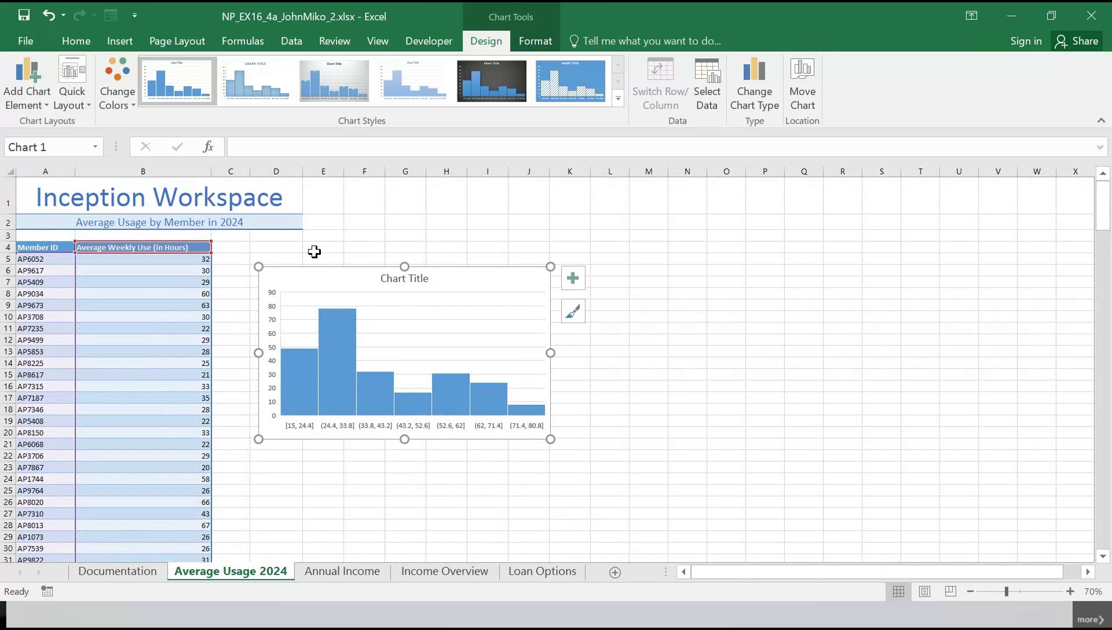
pyautogui.press('alt')
pyautogui.moveTo(256, 268); pyautogui.dragTo(244, 243)
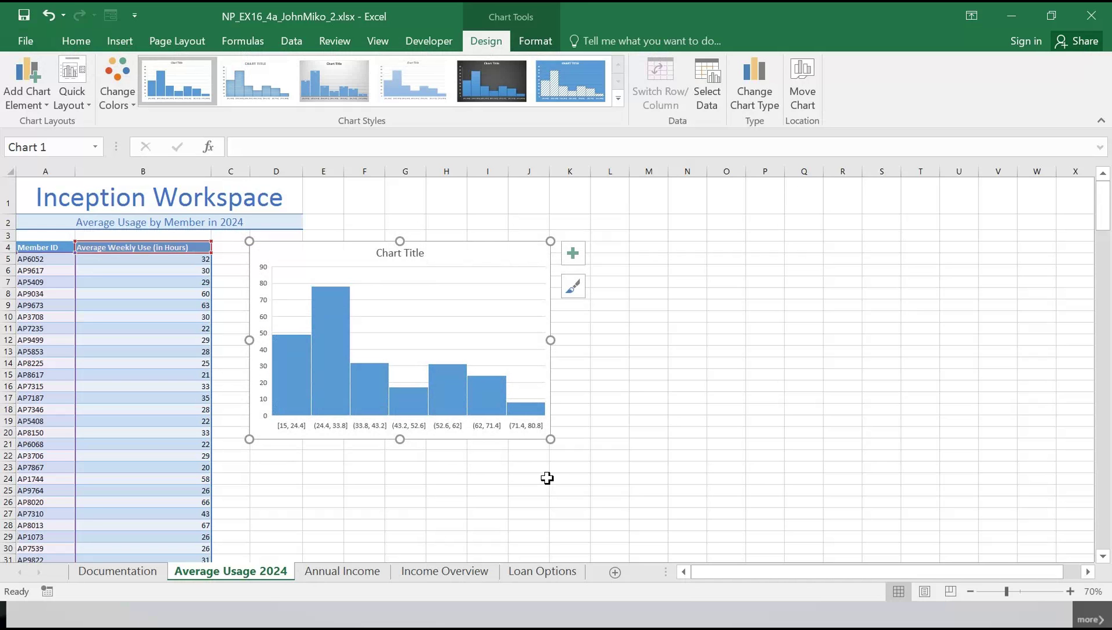
pyautogui.moveTo(550, 439)
pyautogui.mouseDown()
pyautogui.moveTo(549, 407)
pyautogui.moveTo(589, 415)
pyautogui.mouseUp()
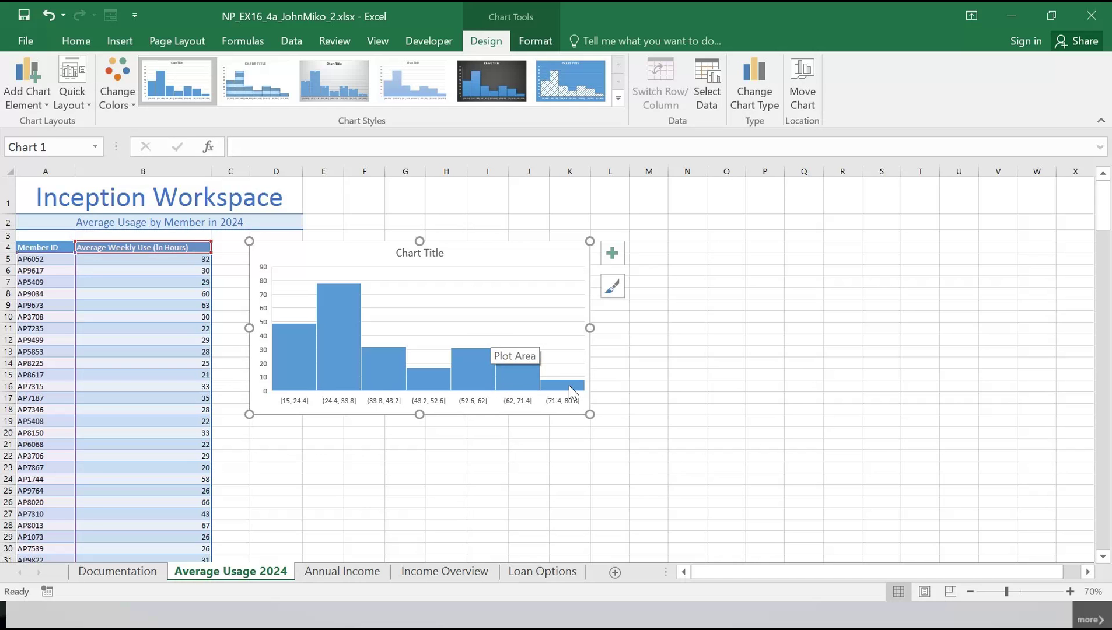
# - Set the histogram's chart title to "Average Weekly Usage (in Hours)"
pyautogui.moveTo(569, 386)
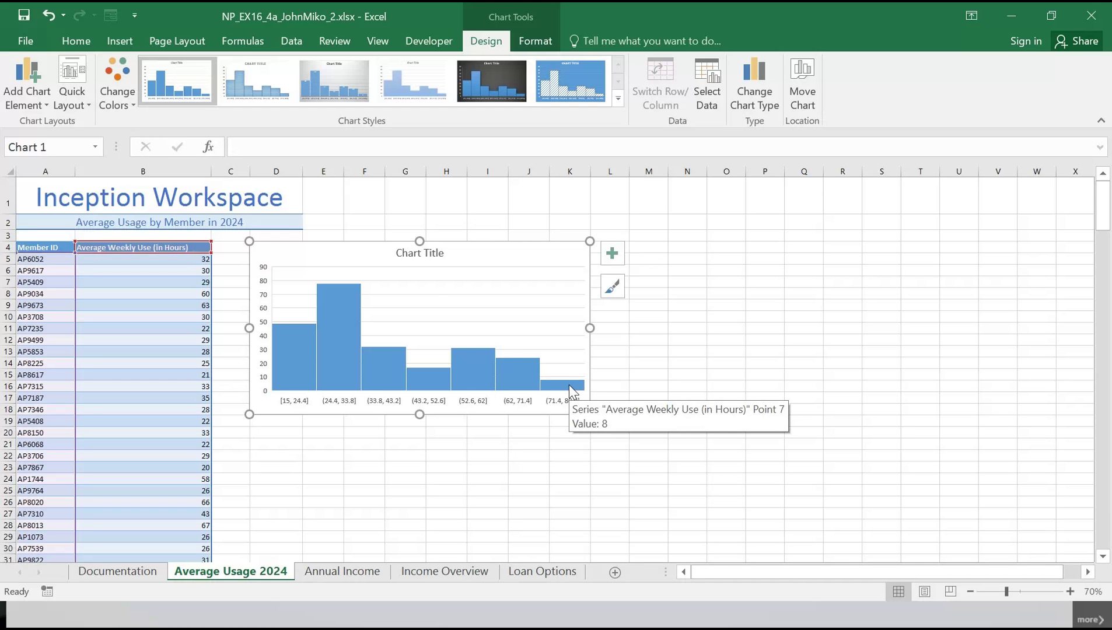
pyautogui.click(436, 246)
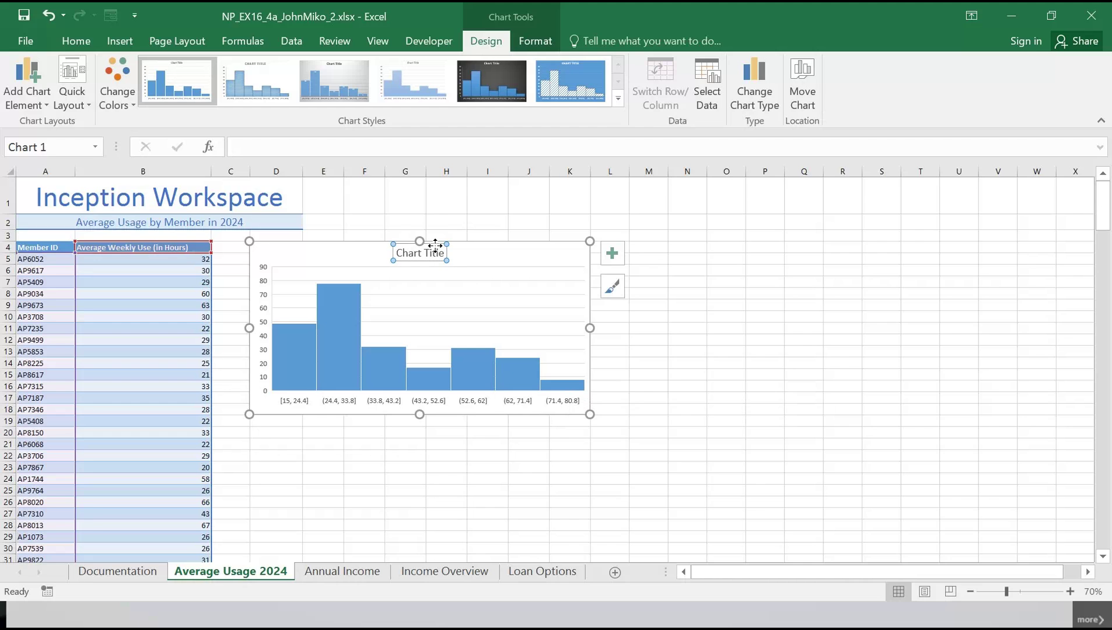
pyautogui.click(436, 246)
pyautogui.hotkey('ctrl', 'a')
pyautogui.write('Average Weekly')
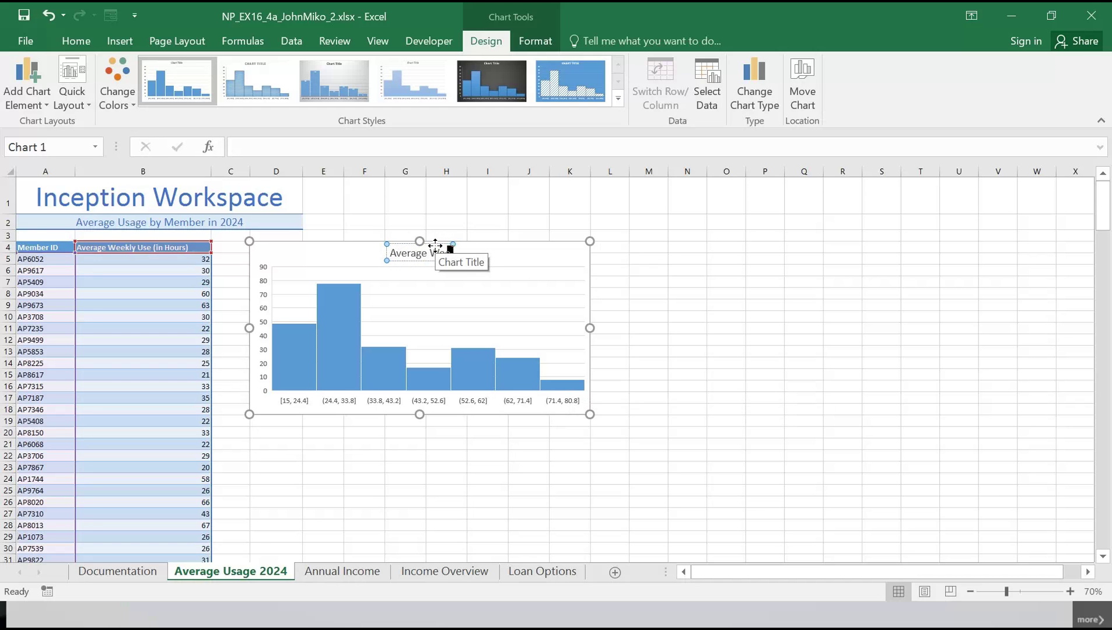
pyautogui.write(' Usage')
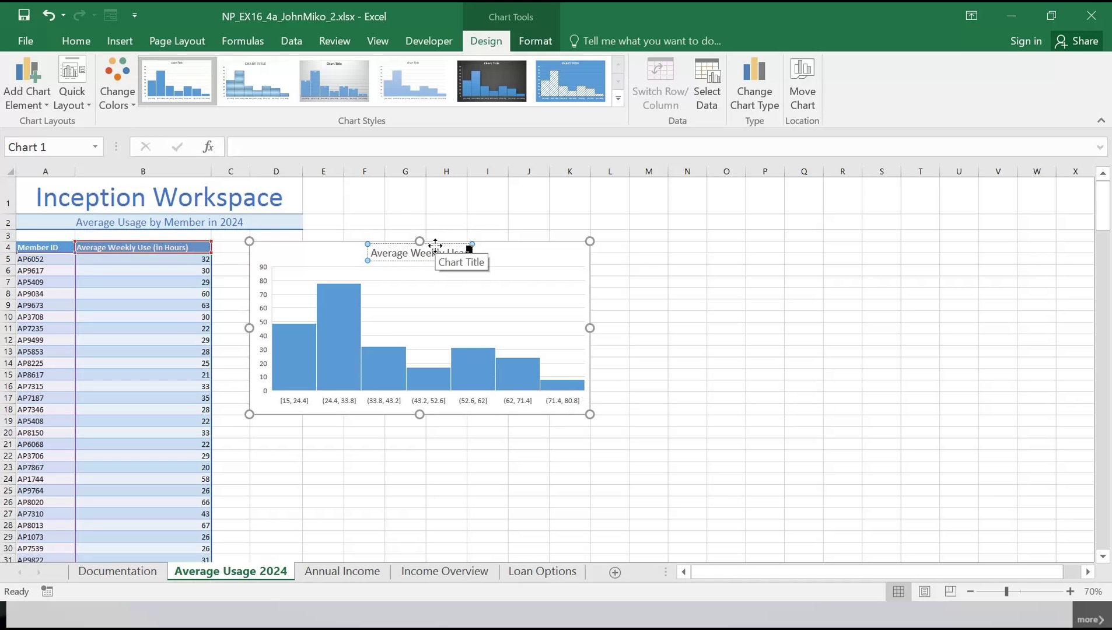
pyautogui.write(' (')
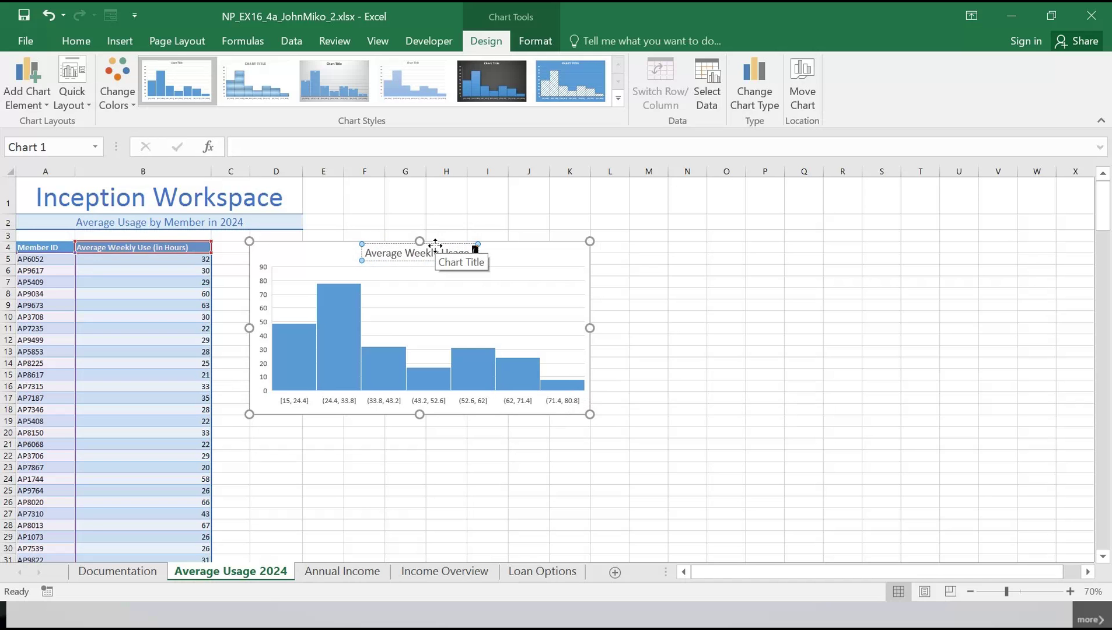
pyautogui.write('in Hours)')
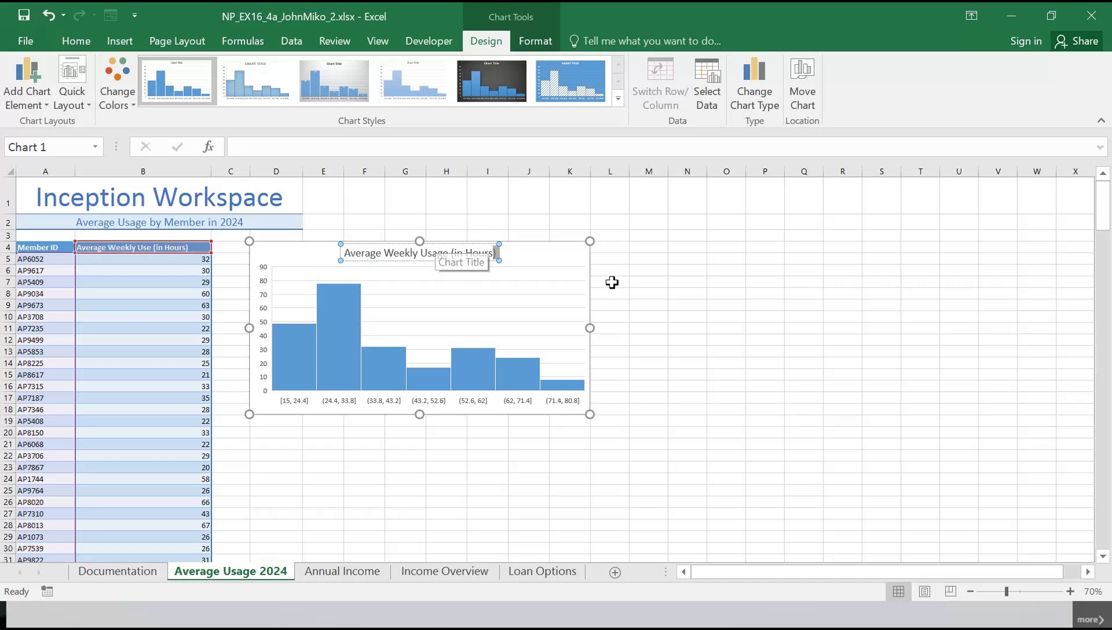
pyautogui.click(656, 256)
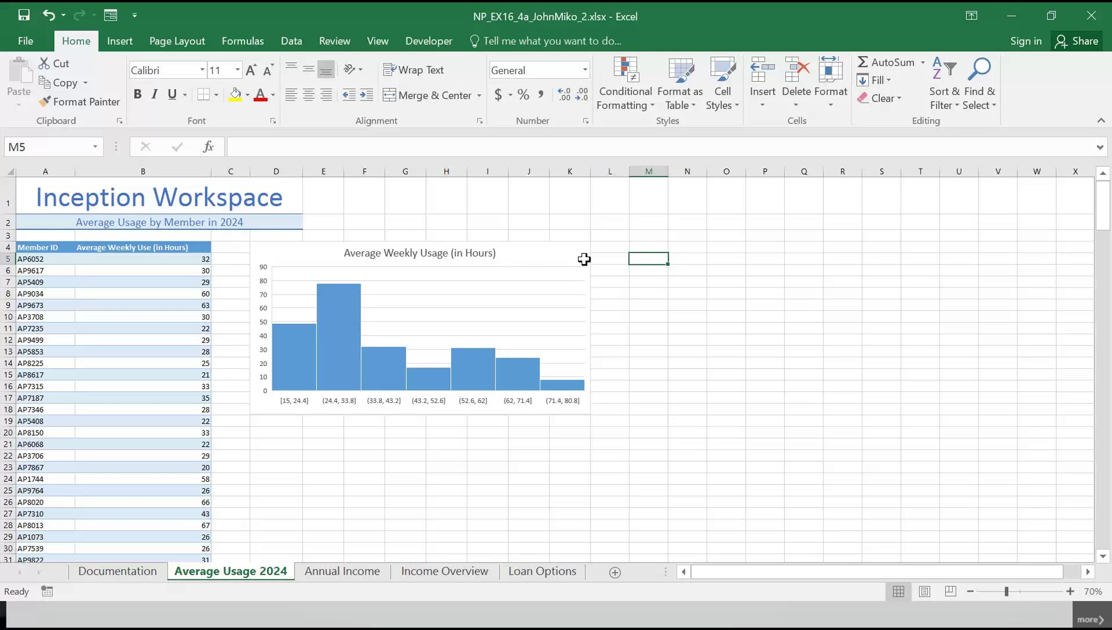
# - Set the bin width of the histogram's horizontal axis to 10 and close the axis formatting options
pyautogui.rightClick(469, 403)
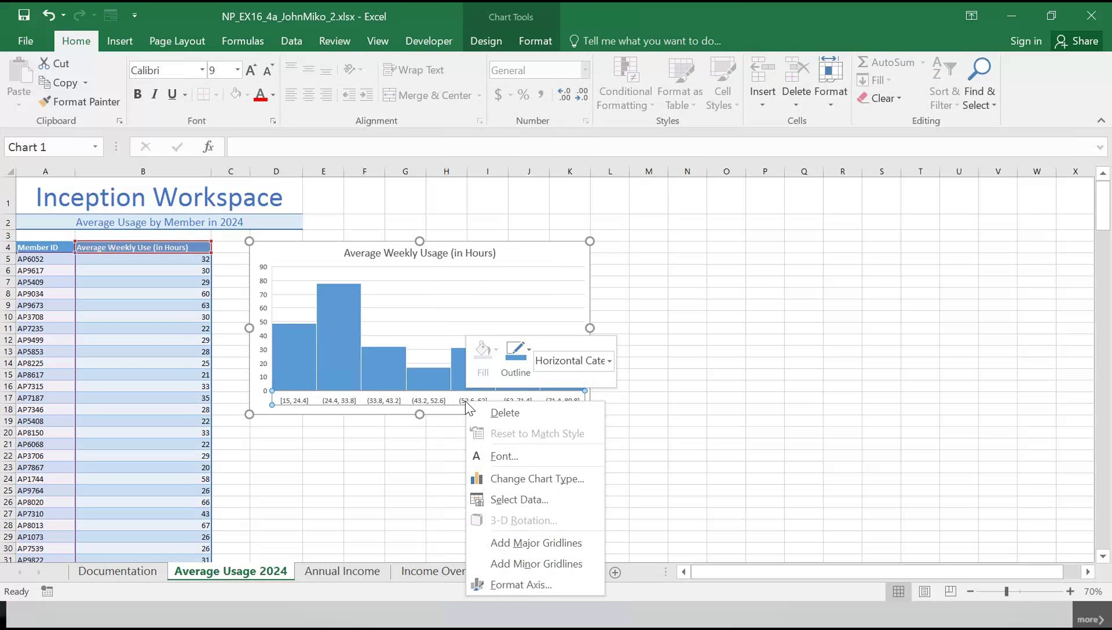
pyautogui.click(526, 586)
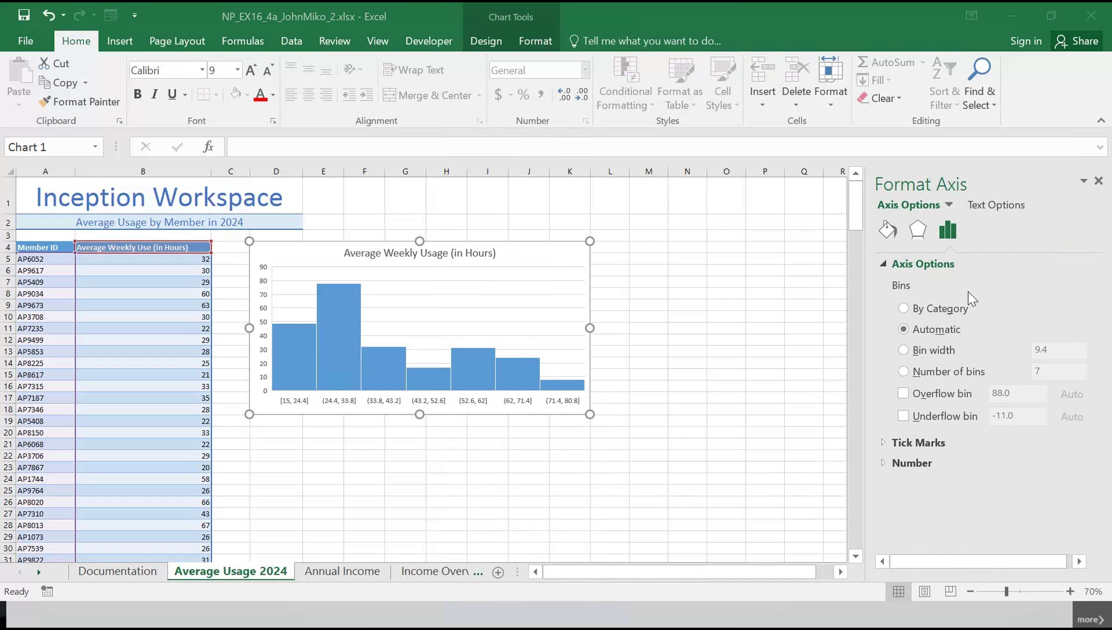
pyautogui.click(902, 353)
pyautogui.press('Tab')
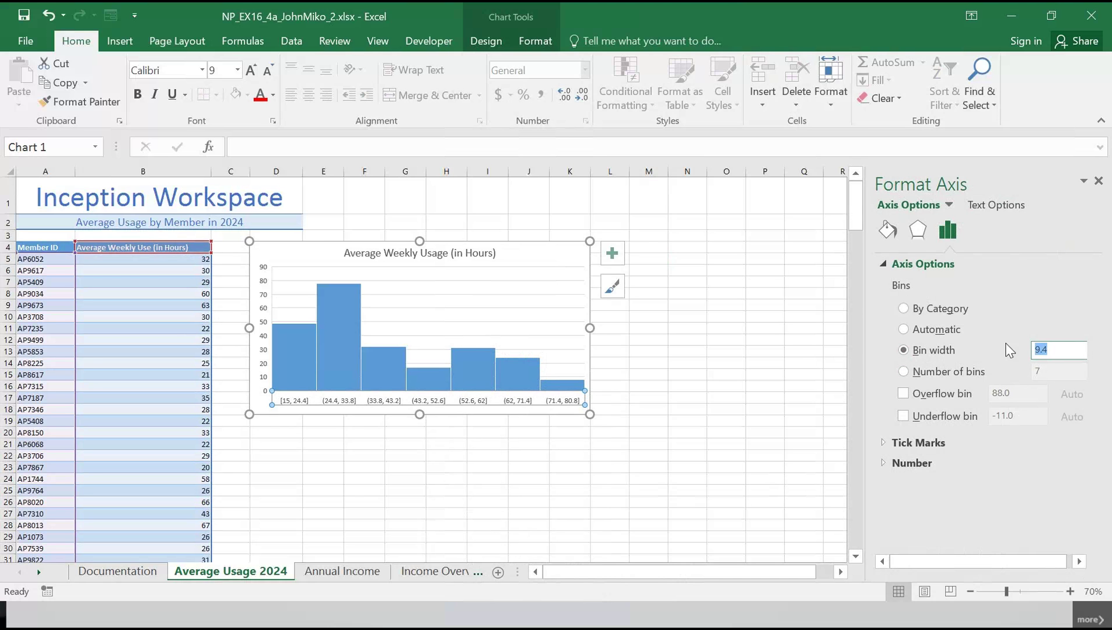
pyautogui.write('10')
pyautogui.press('Return')
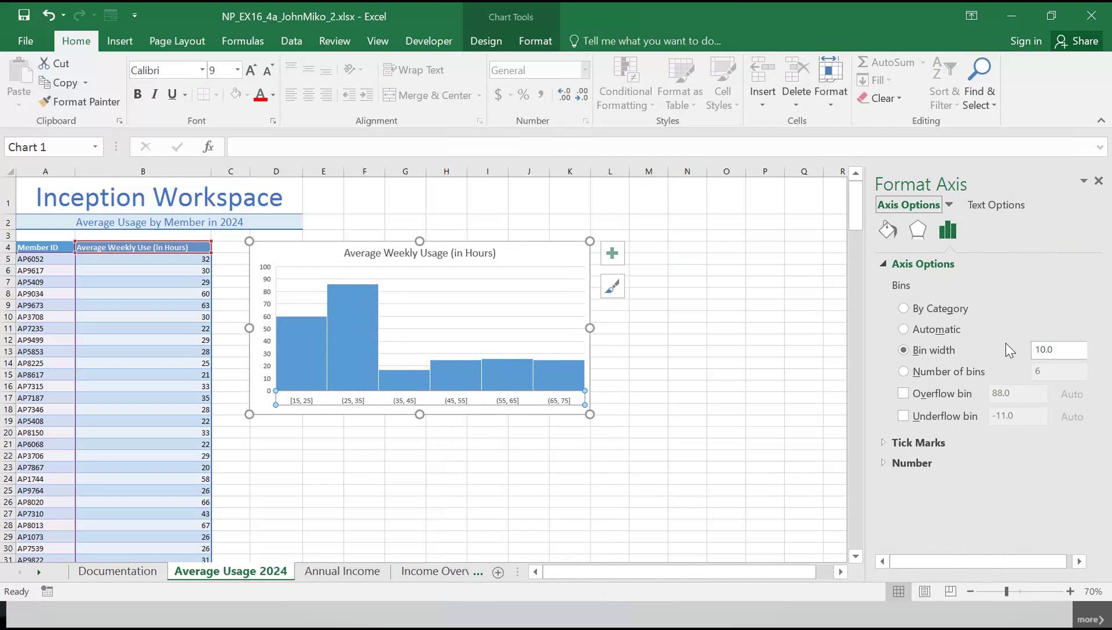
pyautogui.click(1099, 182)
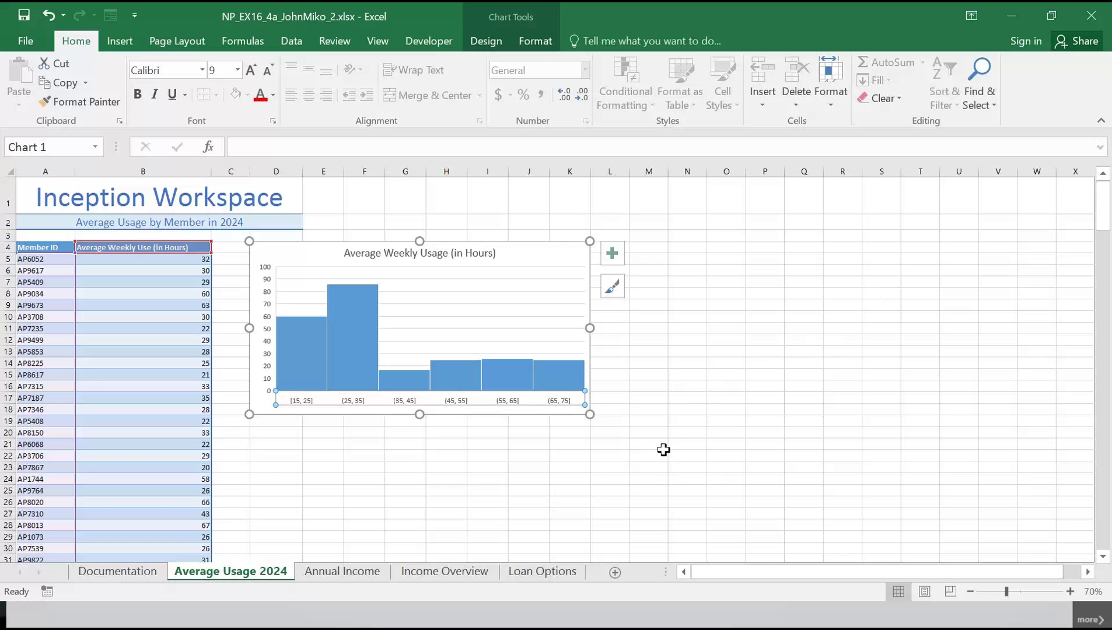
# - Begin creating column sparklines in the Trends cells H5:H10 of the Annual Income sheet
pyautogui.click(342, 572)
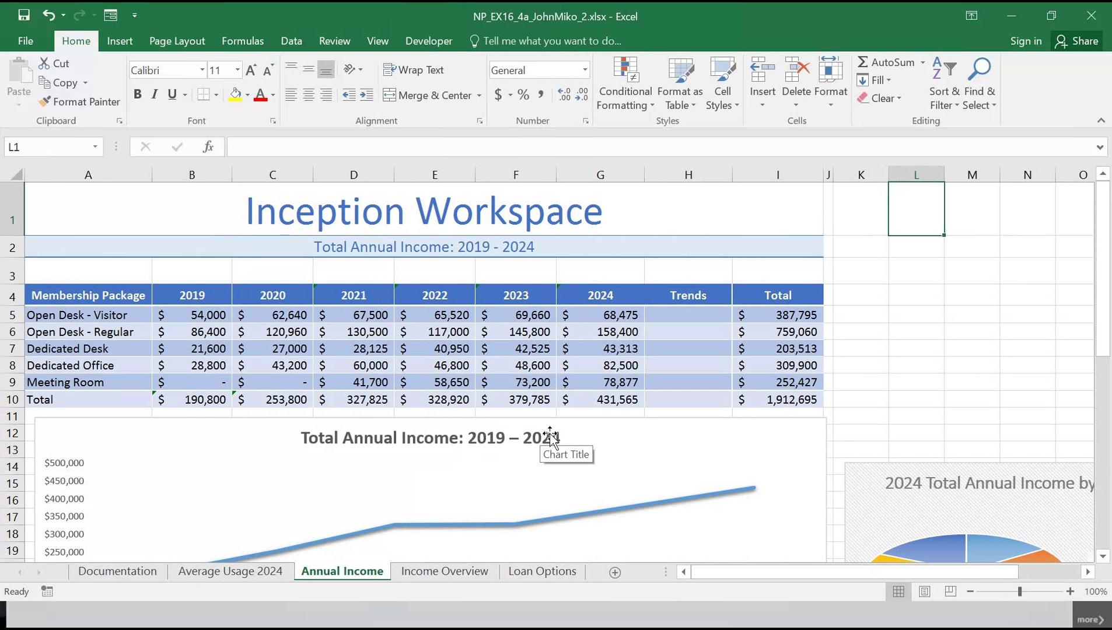
pyautogui.moveTo(690, 314); pyautogui.dragTo(693, 400)
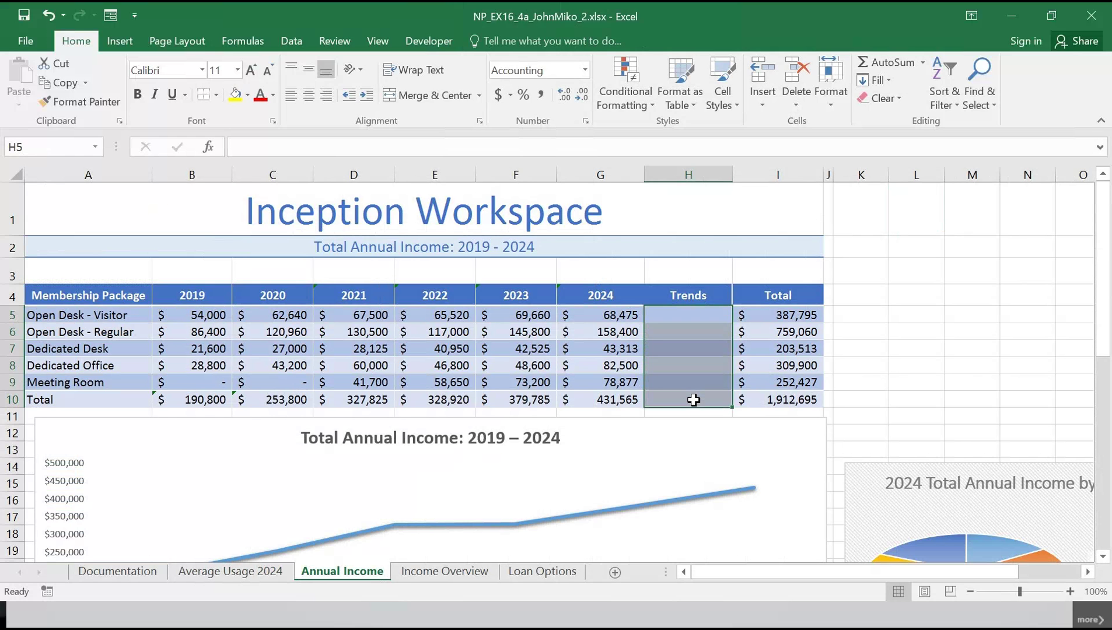
pyautogui.click(119, 41)
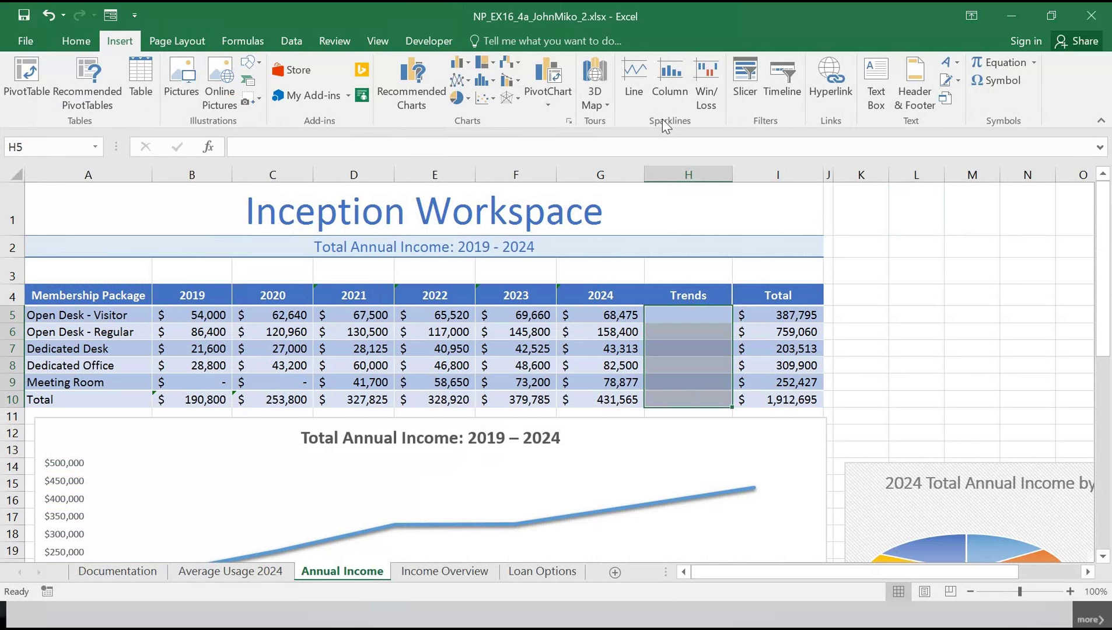
pyautogui.click(673, 78)
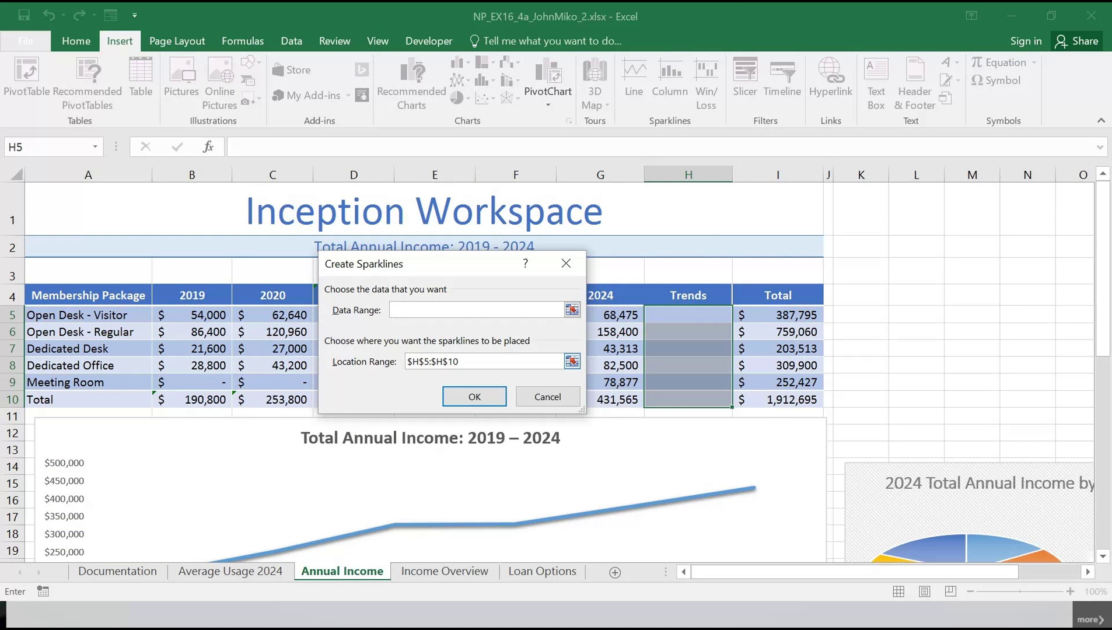
pyautogui.click(571, 309)
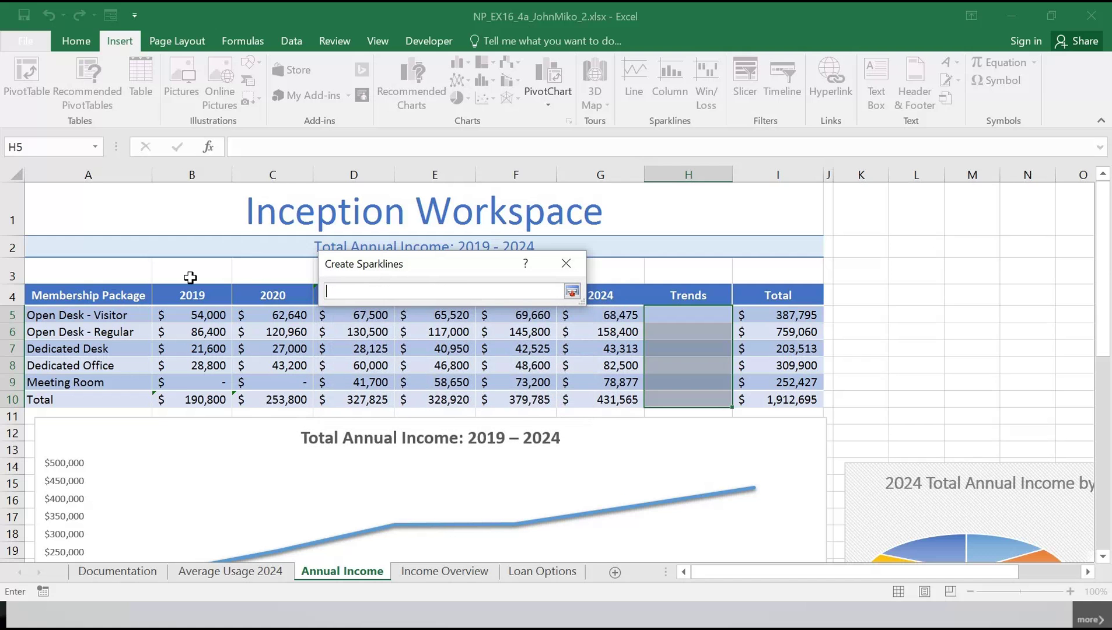
pyautogui.moveTo(88, 316); pyautogui.dragTo(594, 405)
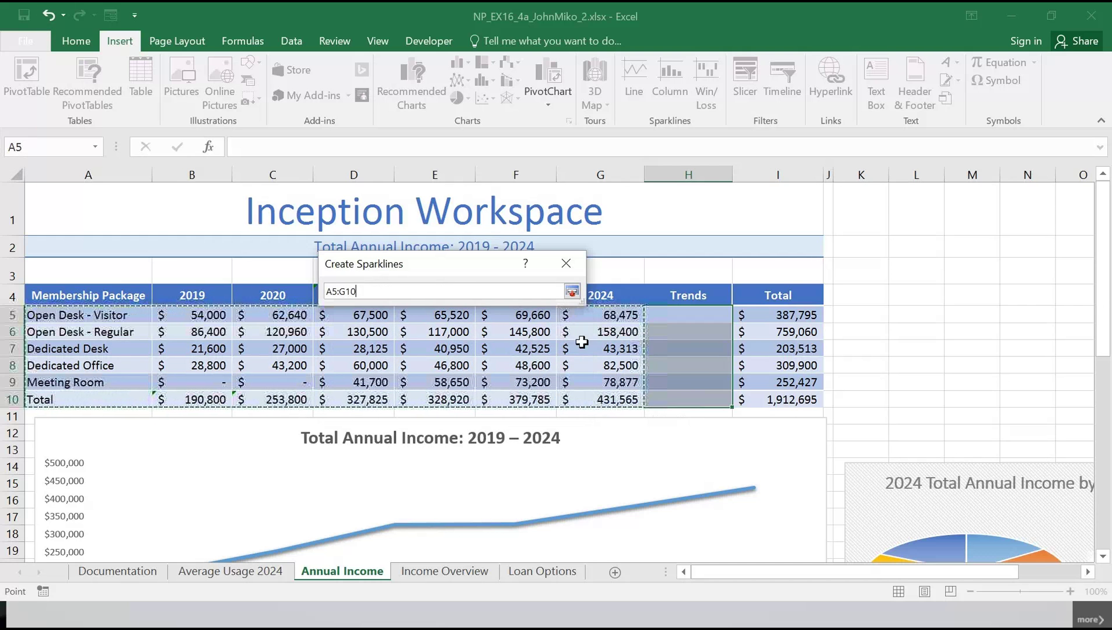
pyautogui.click(571, 291)
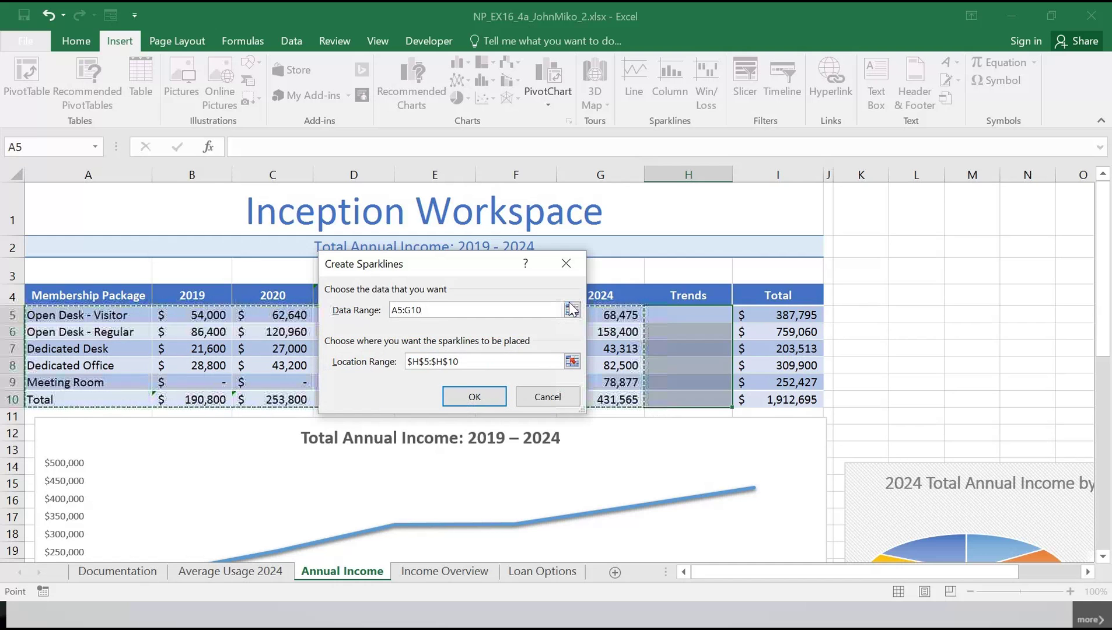
# - Create the Trends sparklines from data range B5:G10 and recolor them with the second-darkest green theme shade
pyautogui.click(572, 311)
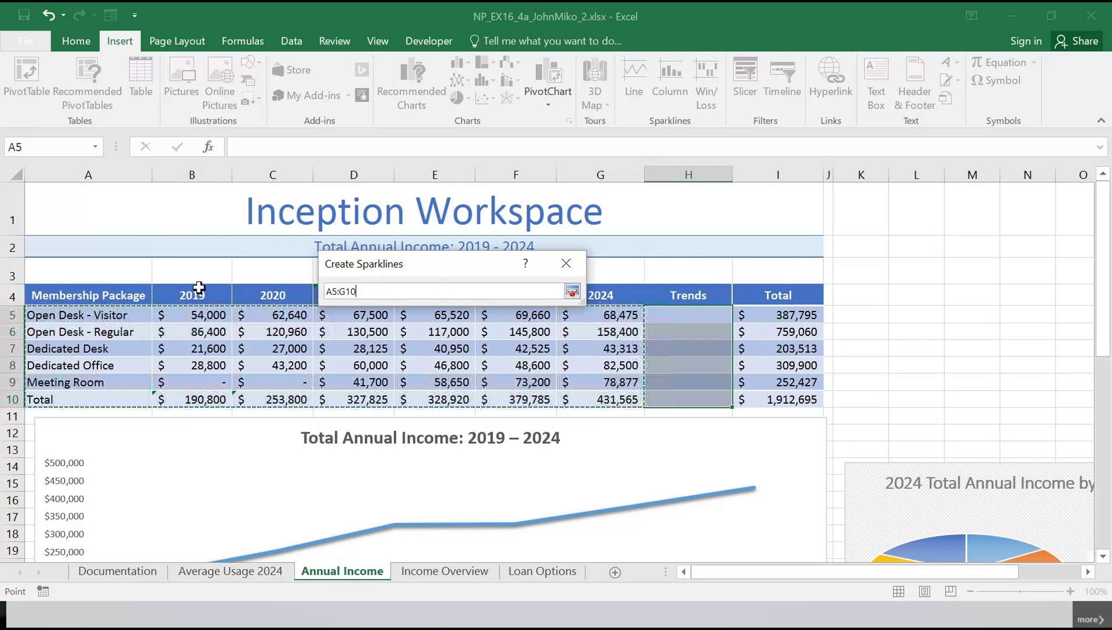
pyautogui.moveTo(194, 315); pyautogui.dragTo(578, 405)
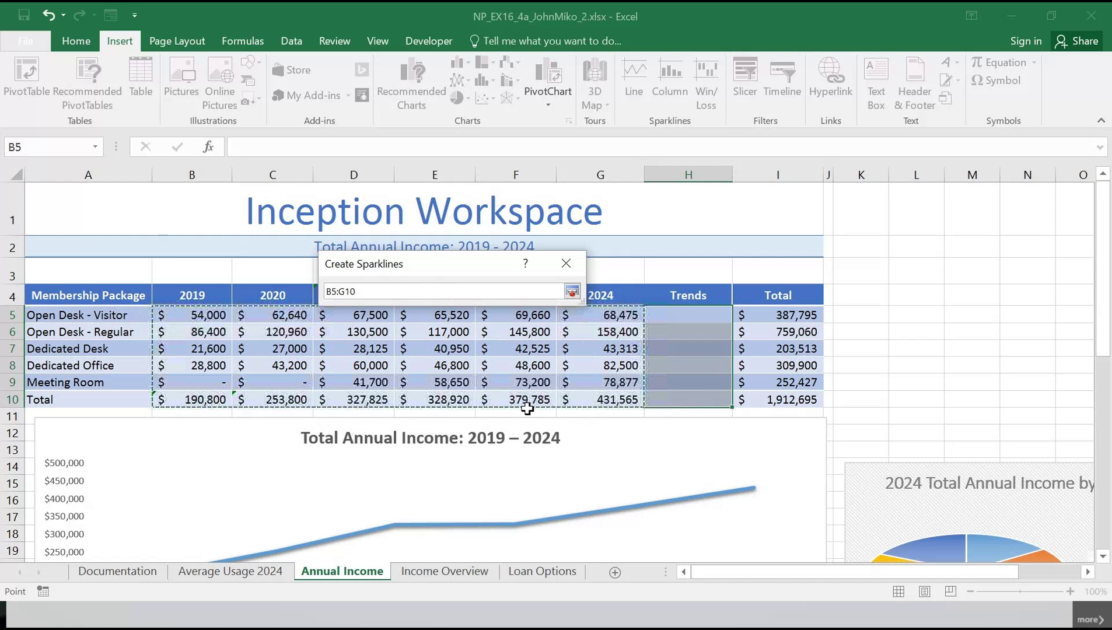
pyautogui.click(571, 292)
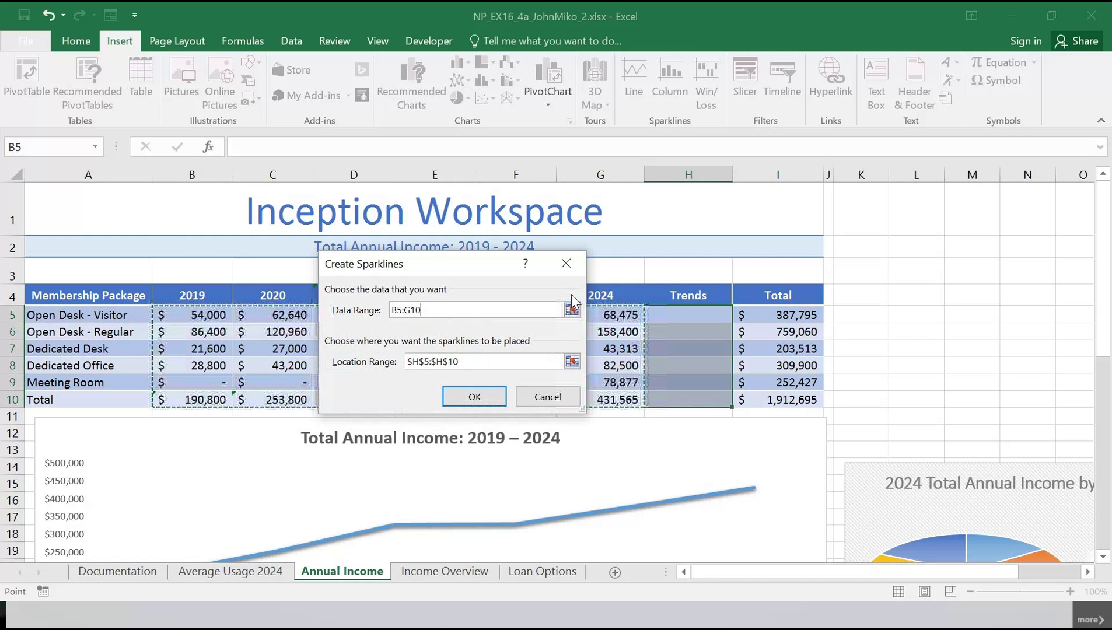
pyautogui.click(480, 391)
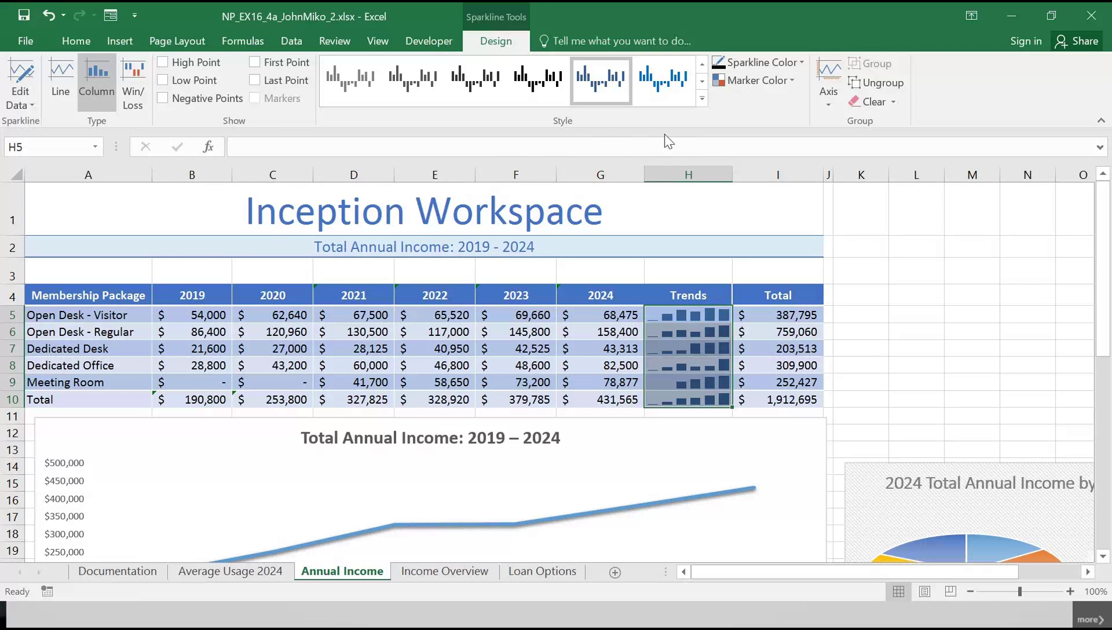
pyautogui.click(800, 65)
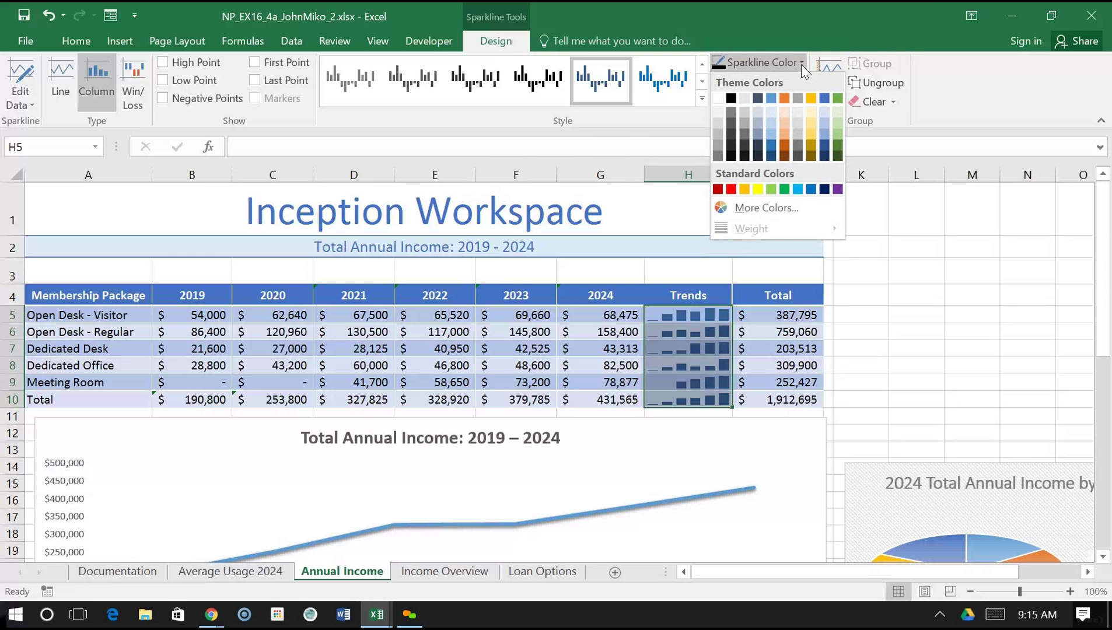
pyautogui.click(839, 146)
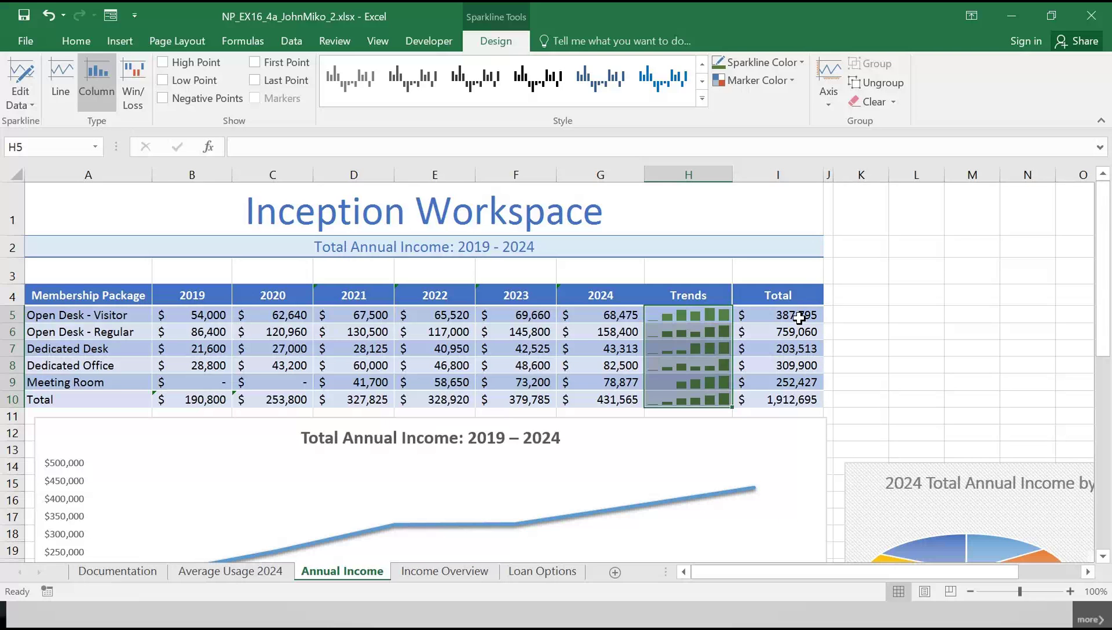
# - Apply green solid fill data bars to the Total column cells I5:I10 as conditional formatting
pyautogui.moveTo(794, 311); pyautogui.dragTo(797, 400)
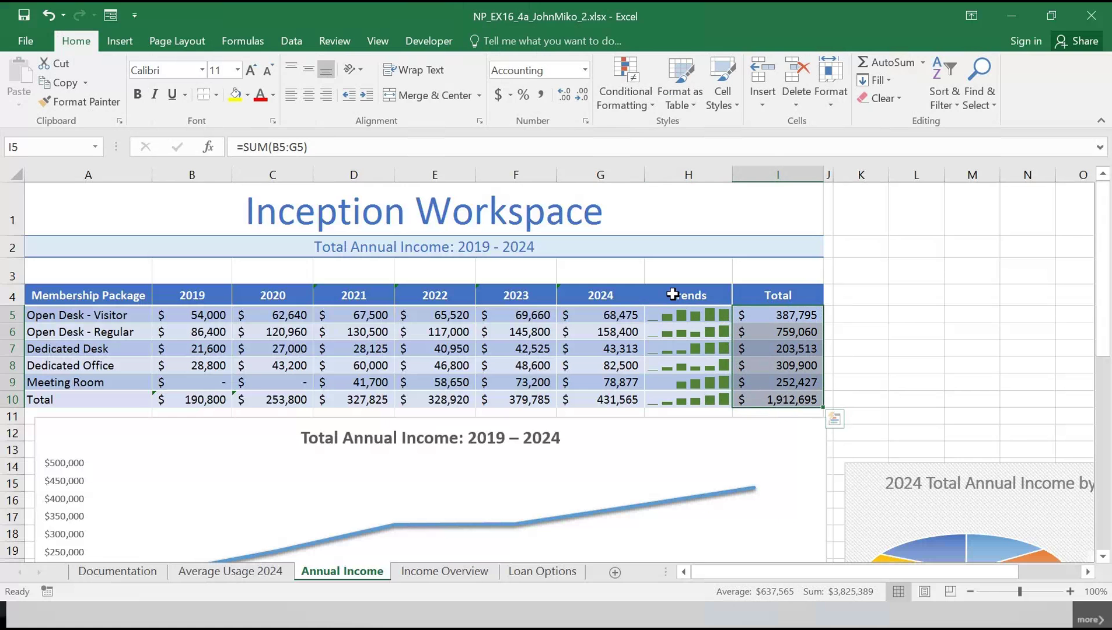
pyautogui.click(650, 106)
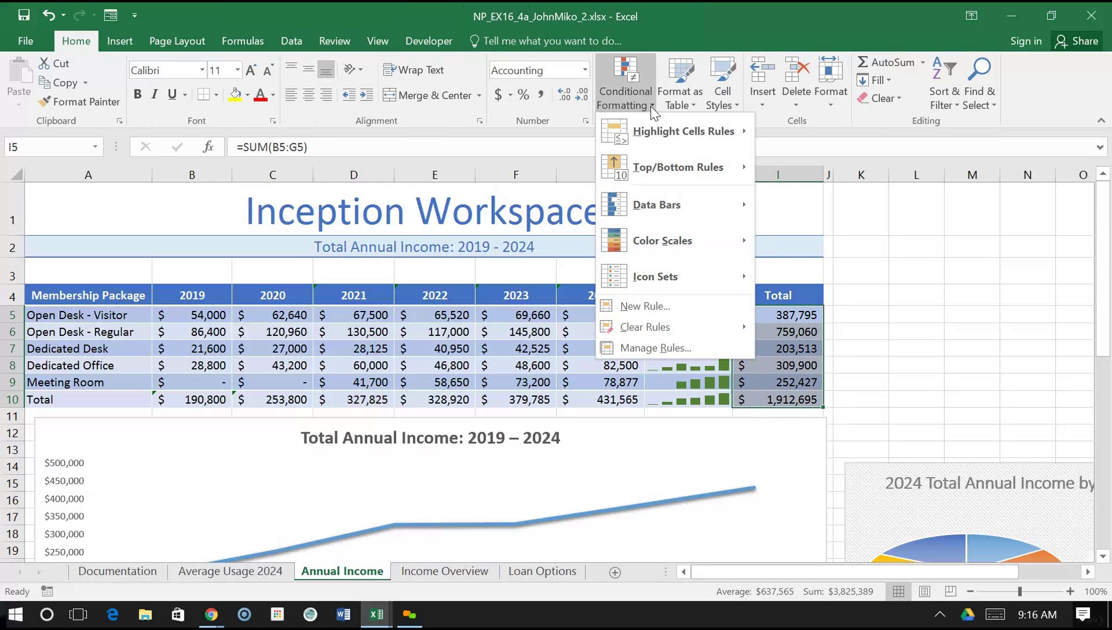
pyautogui.moveTo(662, 192)
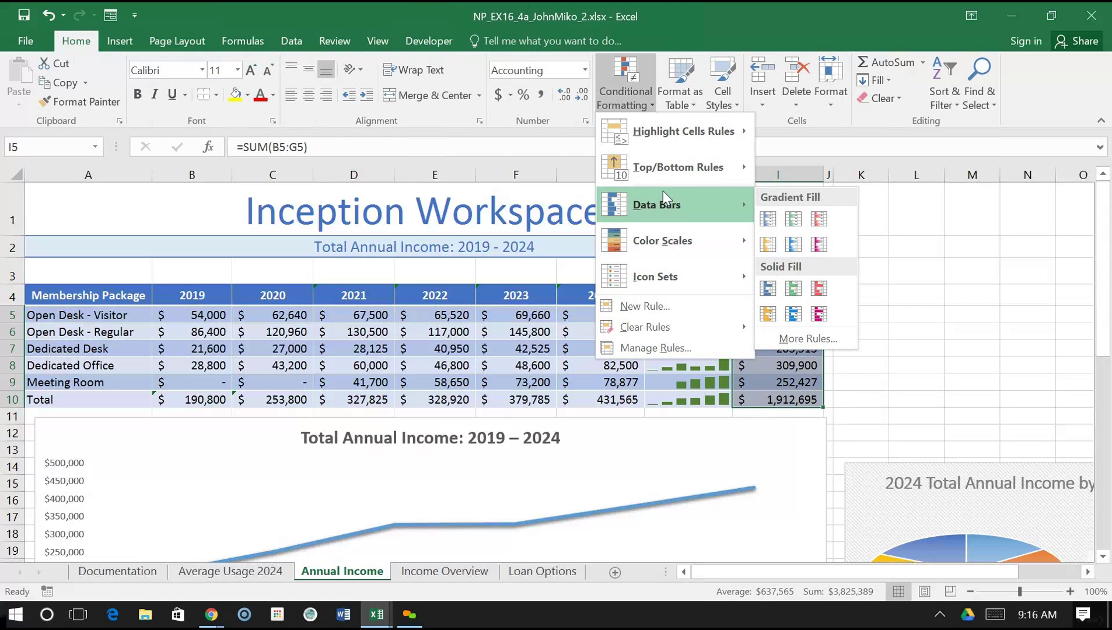
pyautogui.click(794, 288)
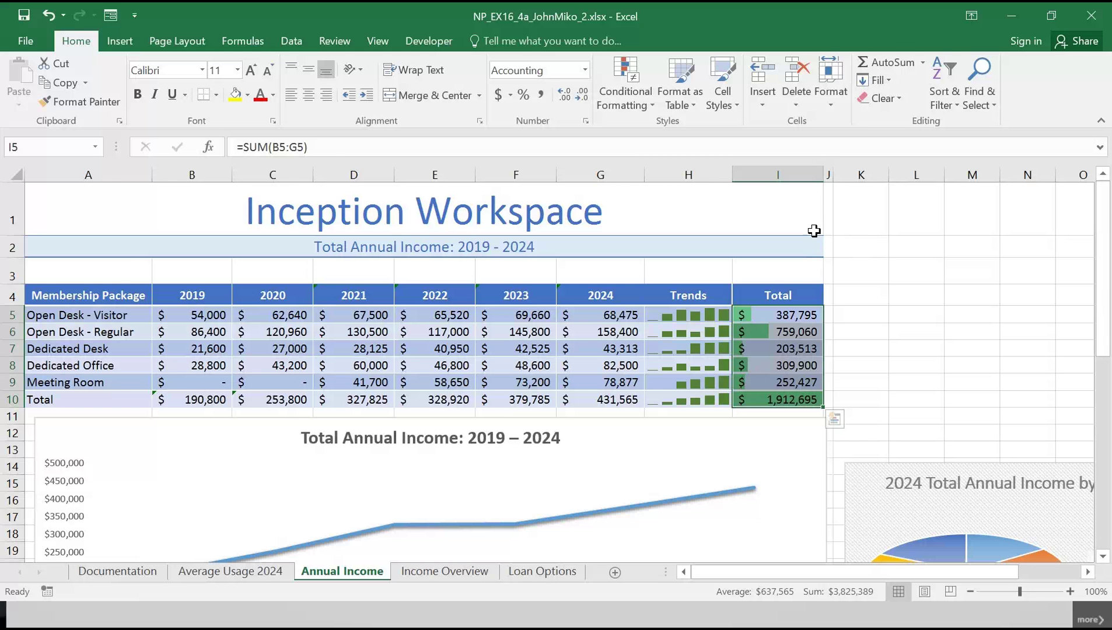
# - Insert a 2-D pie chart of the 2019 membership package income in A5:B9 and move it above the 2024 pie chart
pyautogui.click(59, 317)
pyautogui.moveTo(59, 317); pyautogui.dragTo(202, 378)
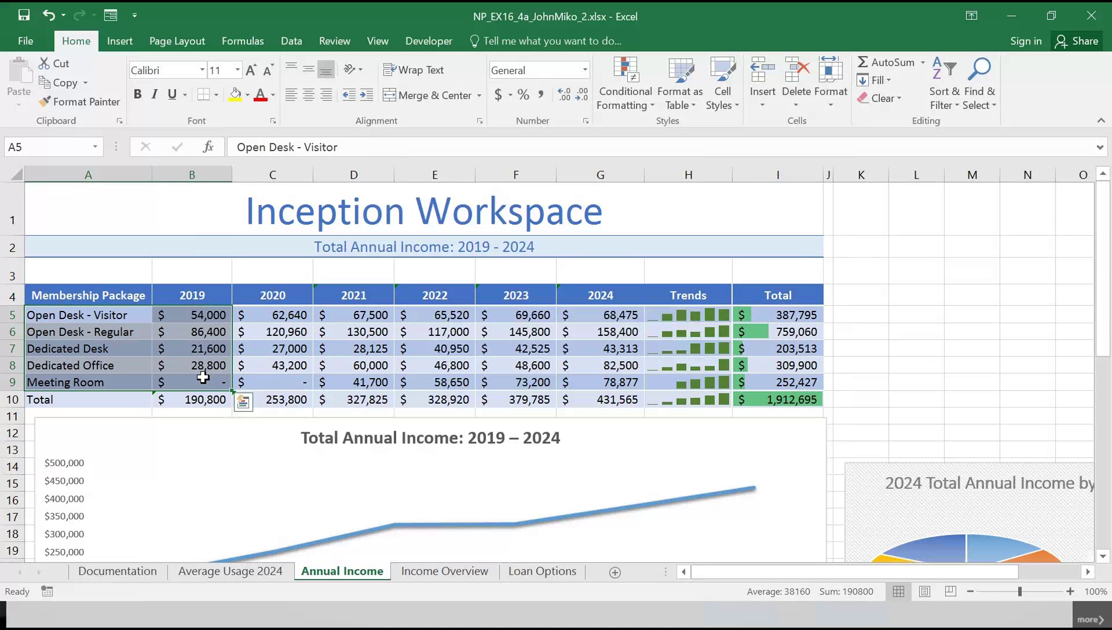
pyautogui.click(119, 42)
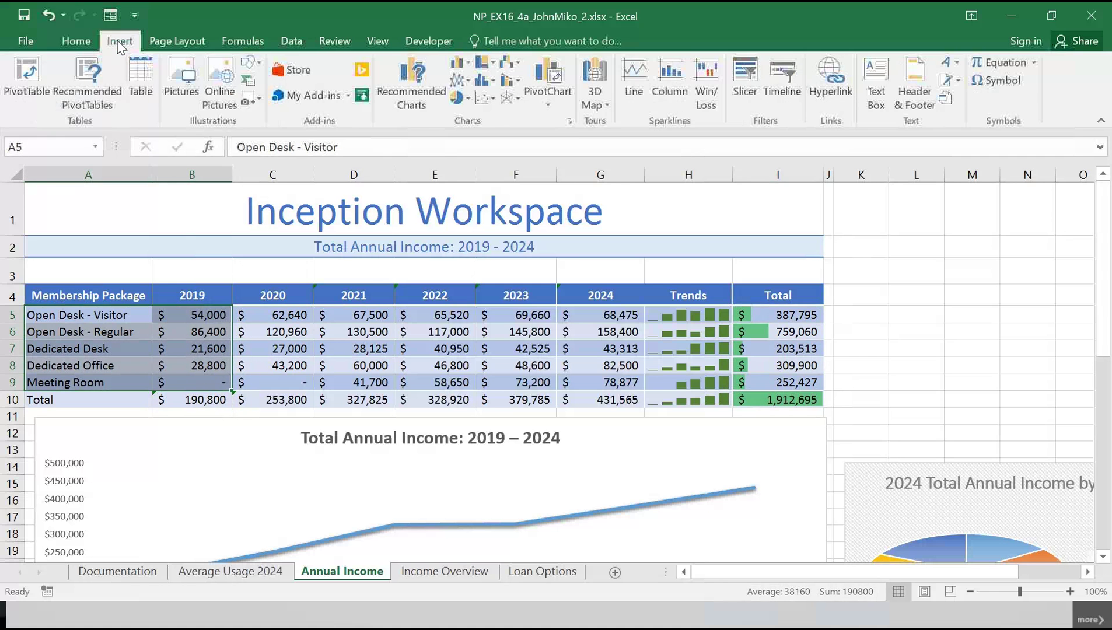
pyautogui.click(456, 103)
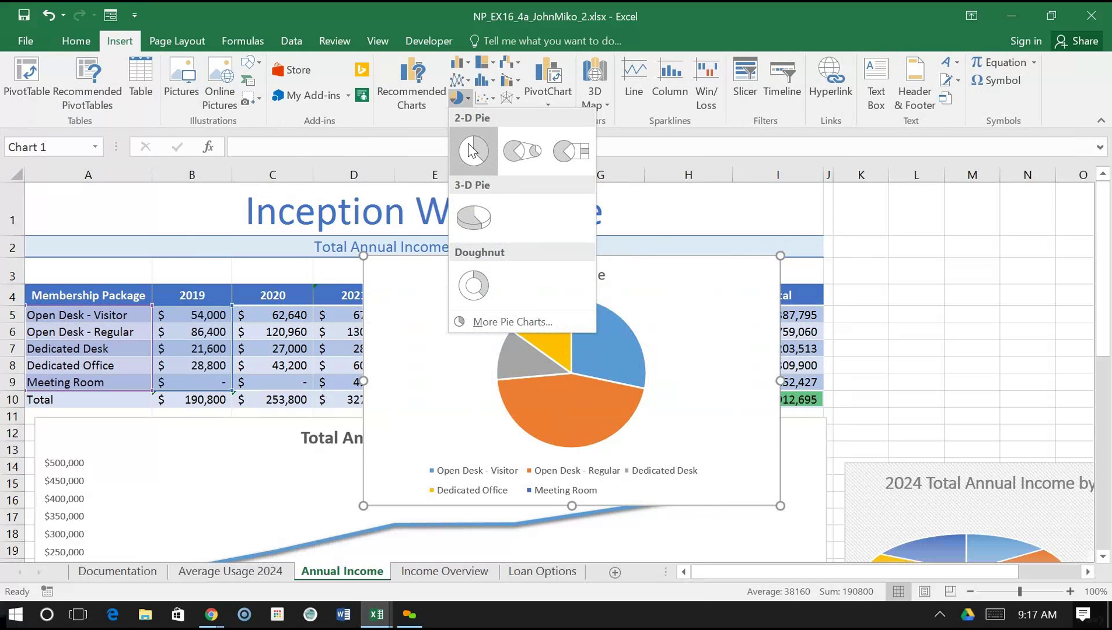
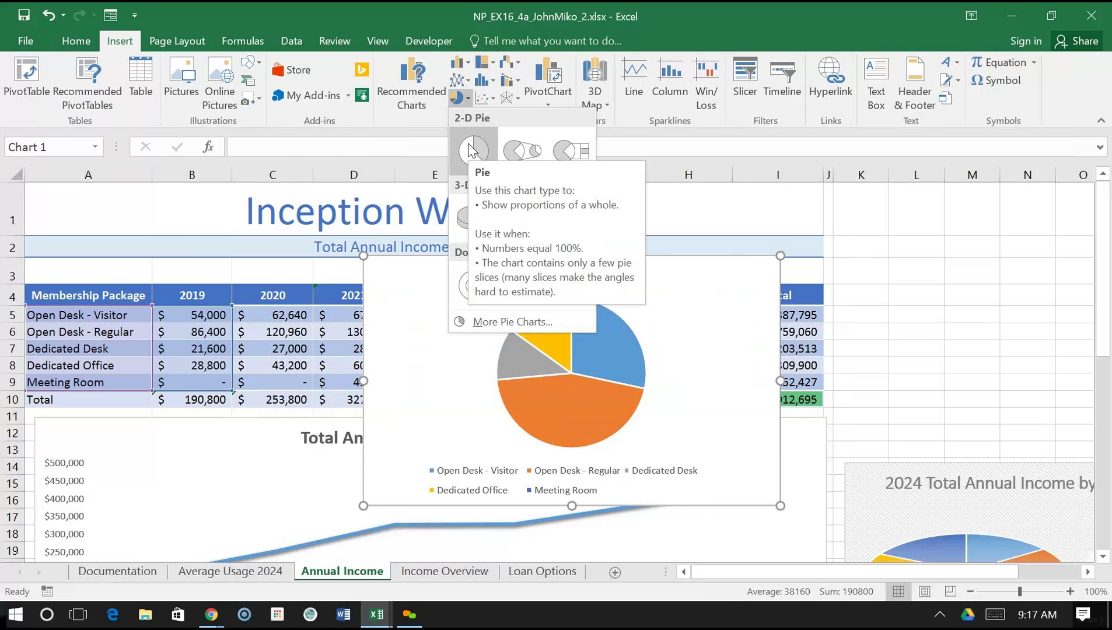
pyautogui.click(472, 150)
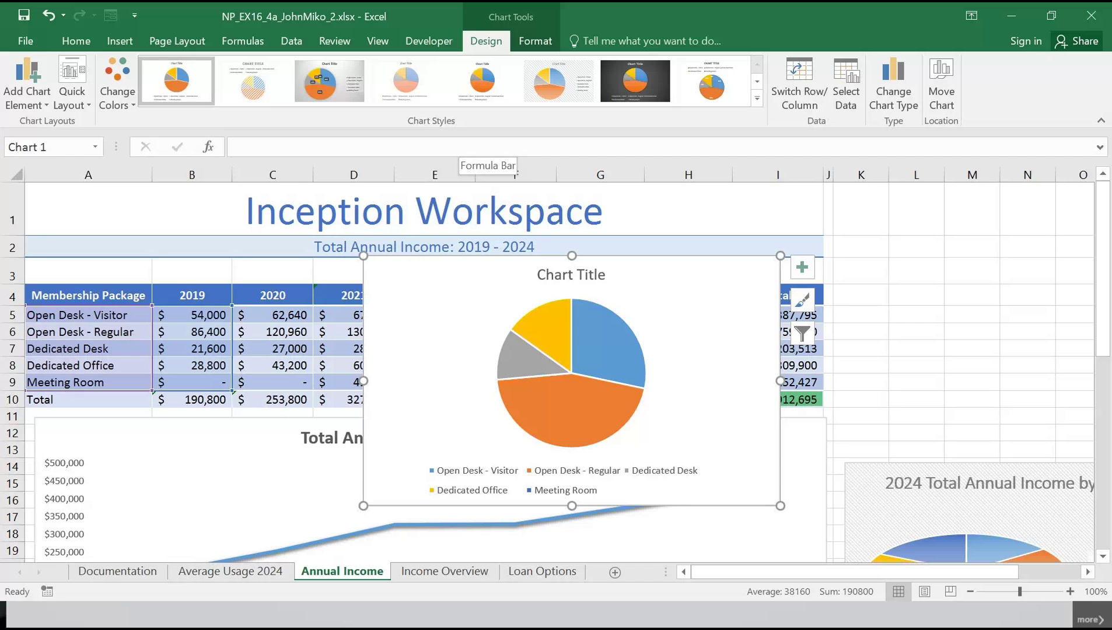
pyautogui.moveTo(521, 267); pyautogui.dragTo(991, 248)
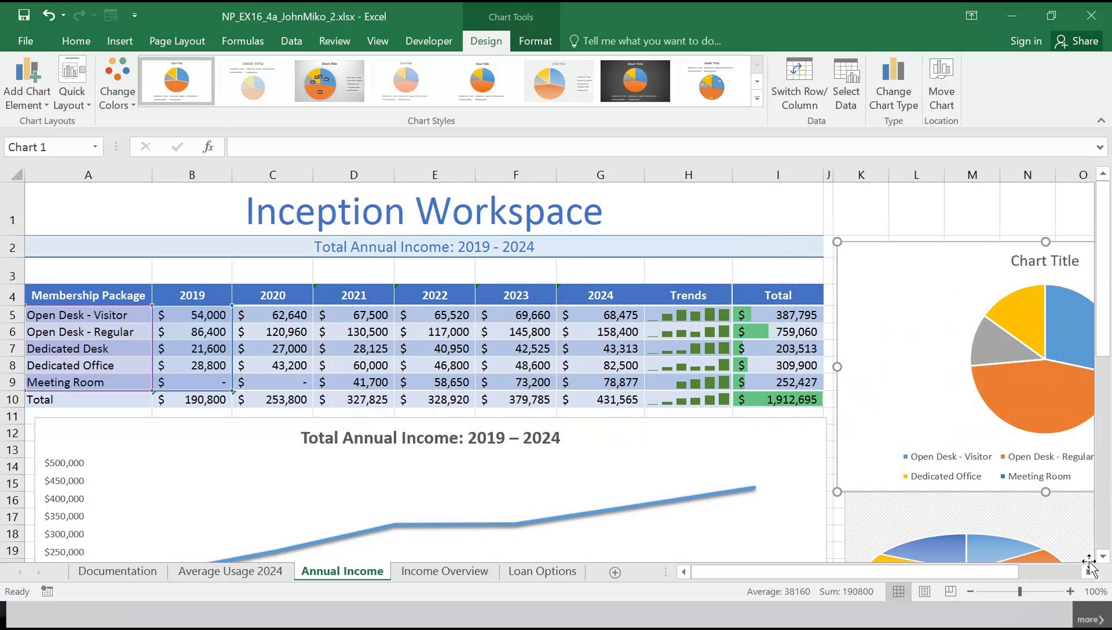
# - Reposition and resize the 2019 pie chart to span columns K to Q, directly above the 2024 pie chart
pyautogui.click(1089, 572)
pyautogui.click(1088, 572)
pyautogui.moveTo(727, 258); pyautogui.dragTo(752, 258)
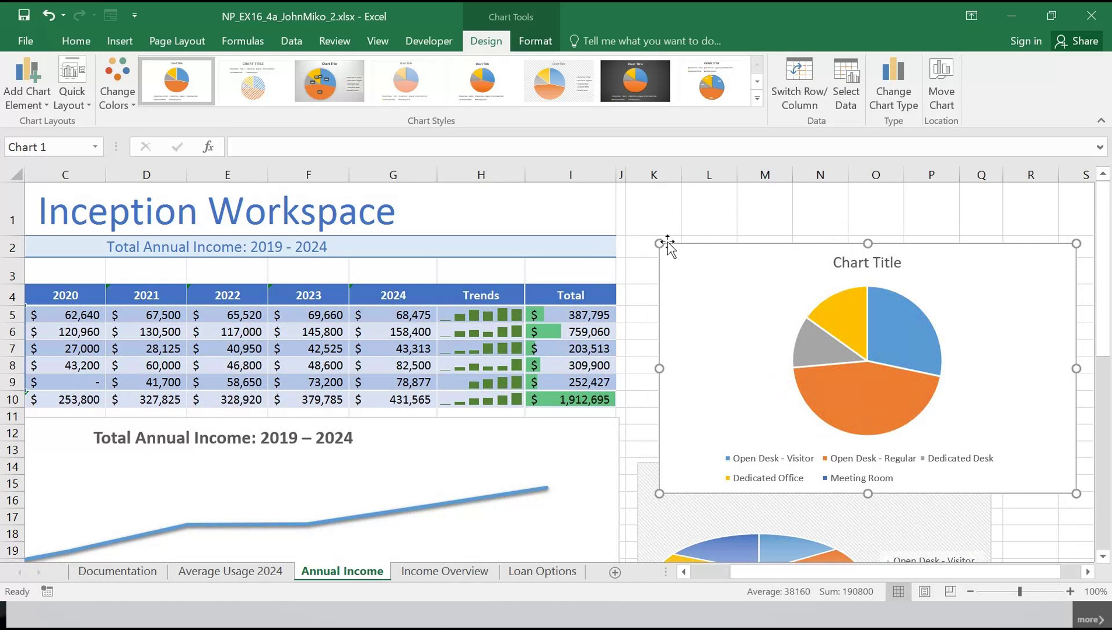
pyautogui.moveTo(660, 241); pyautogui.dragTo(640, 198)
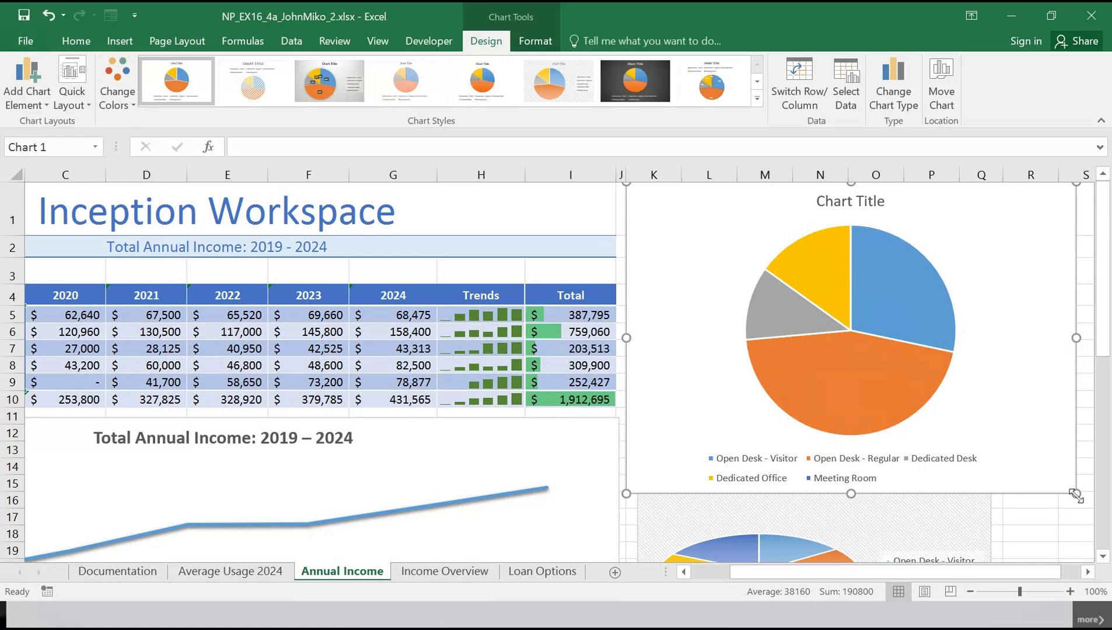
pyautogui.moveTo(1076, 493); pyautogui.dragTo(1018, 461)
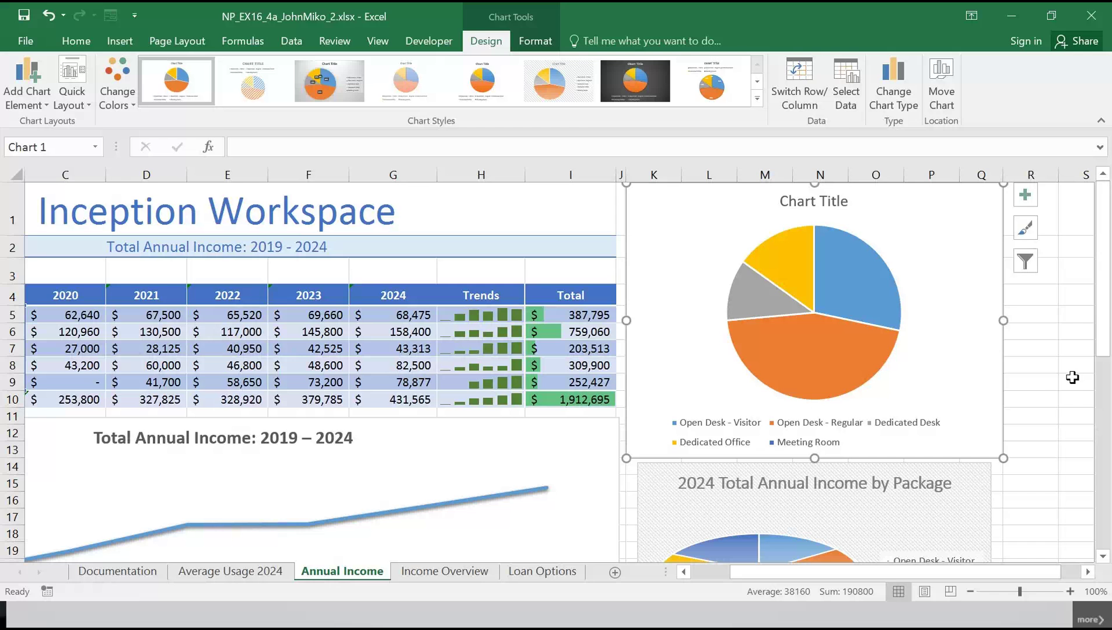
# - Change the 2019 pie chart's title to "2019 Total Annual Income by Package"
pyautogui.click(817, 201)
pyautogui.write('201')
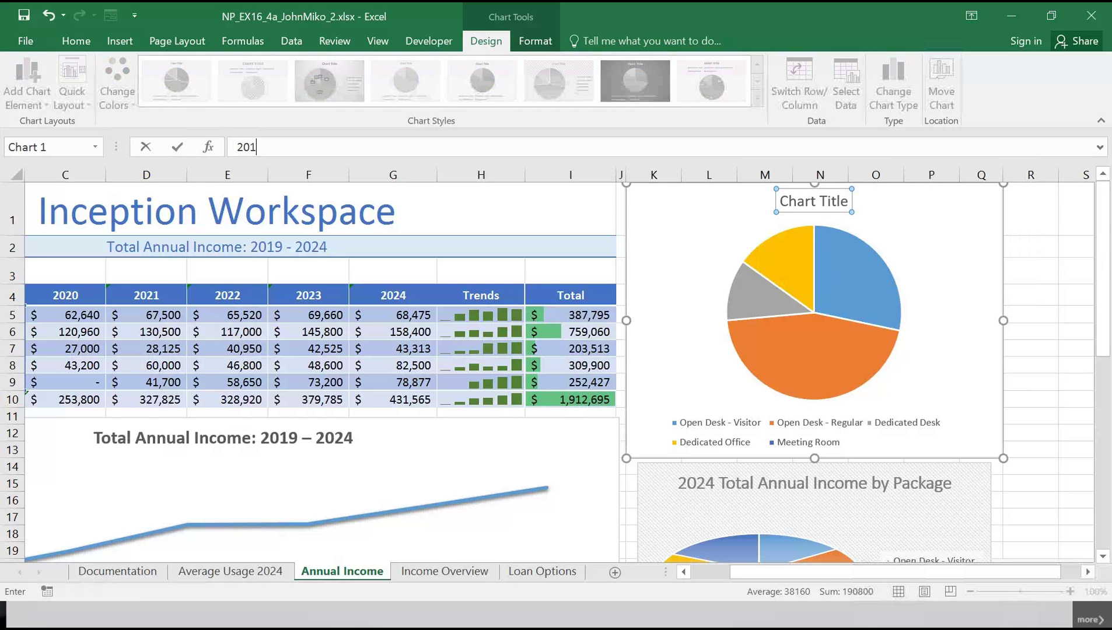
pyautogui.write('9 Total Annual In')
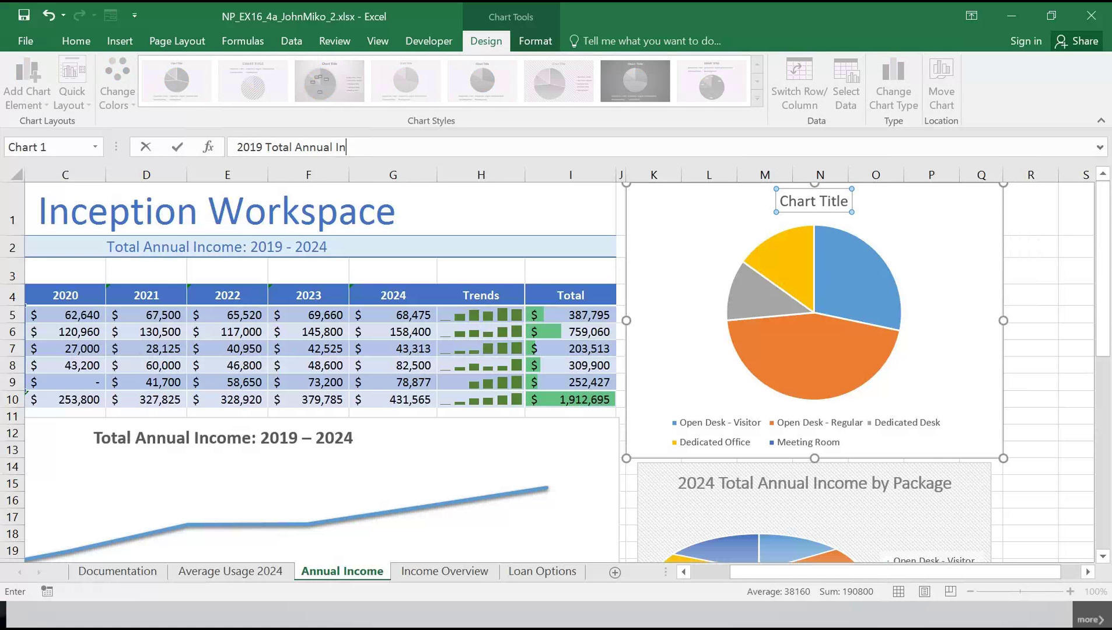
pyautogui.write('come by Package')
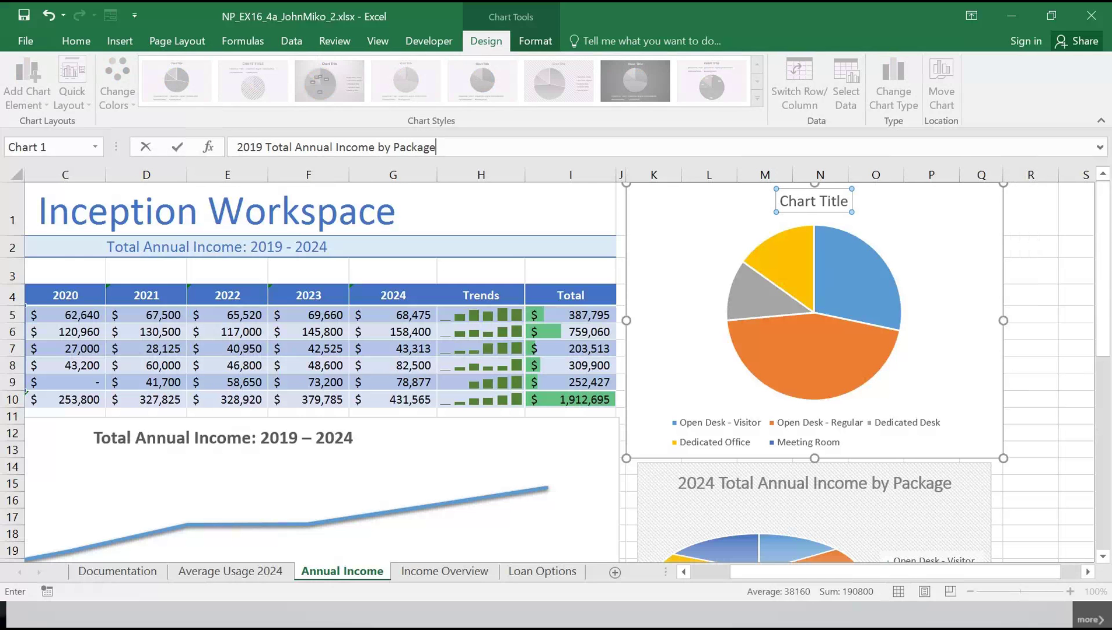
pyautogui.press('Return')
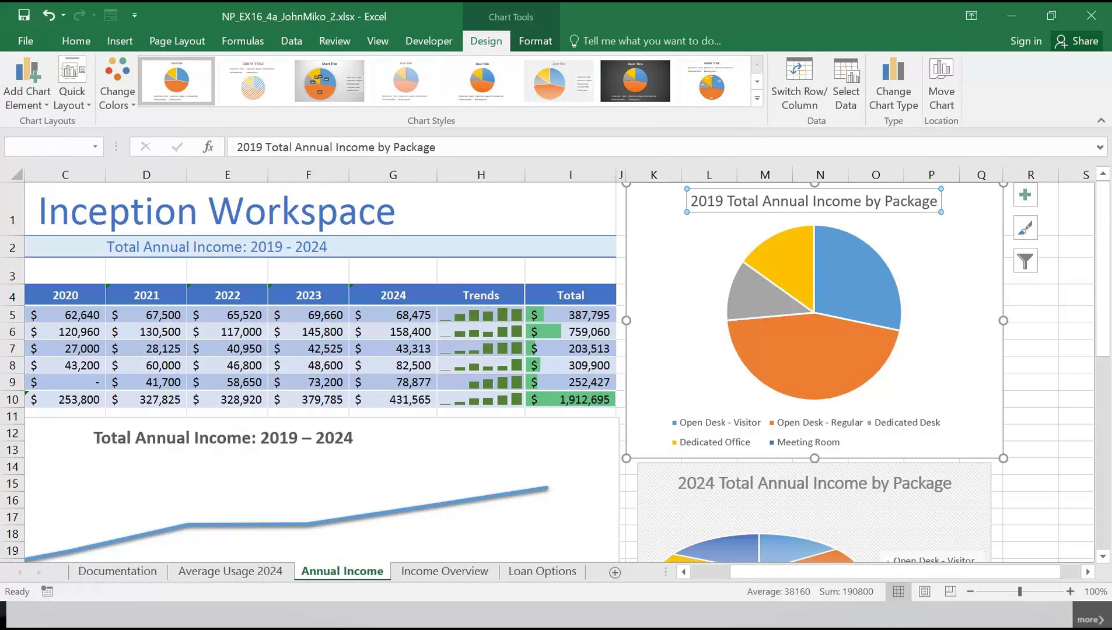
# - Apply the sixth chart style, with the hatched grey background, to the 2019 pie chart to match the 2024 chart
pyautogui.click(757, 99)
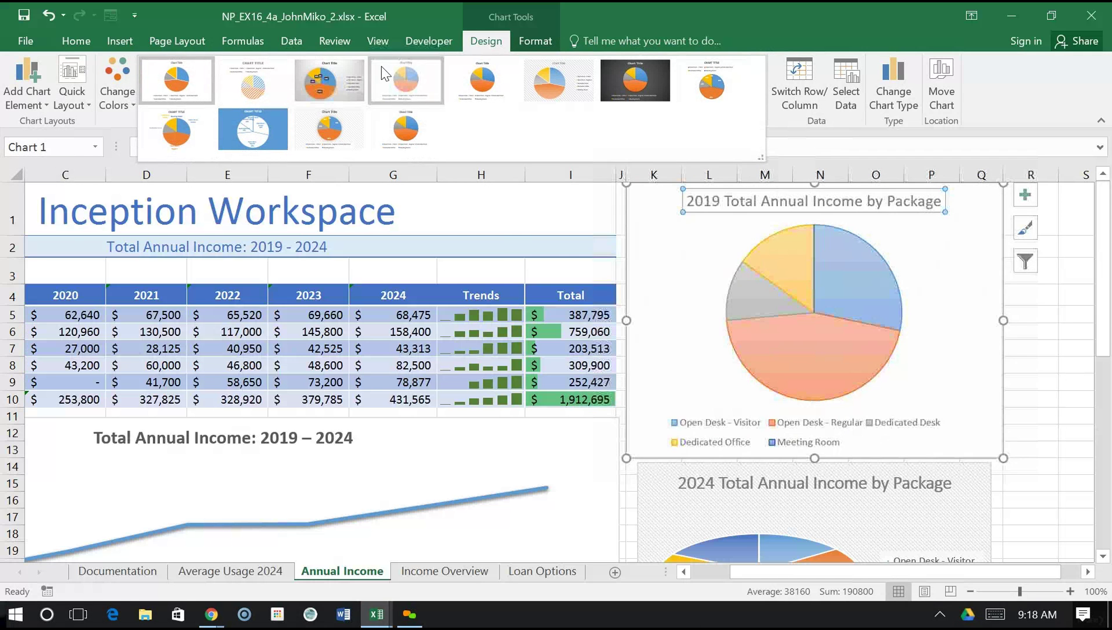
pyautogui.click(528, 90)
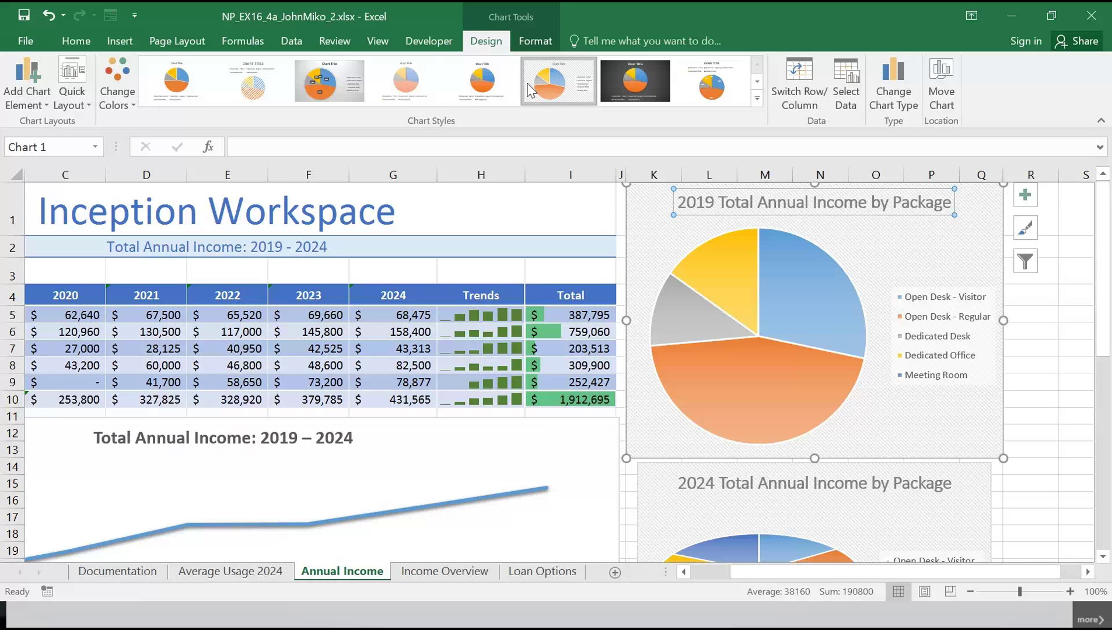
pyautogui.click(535, 41)
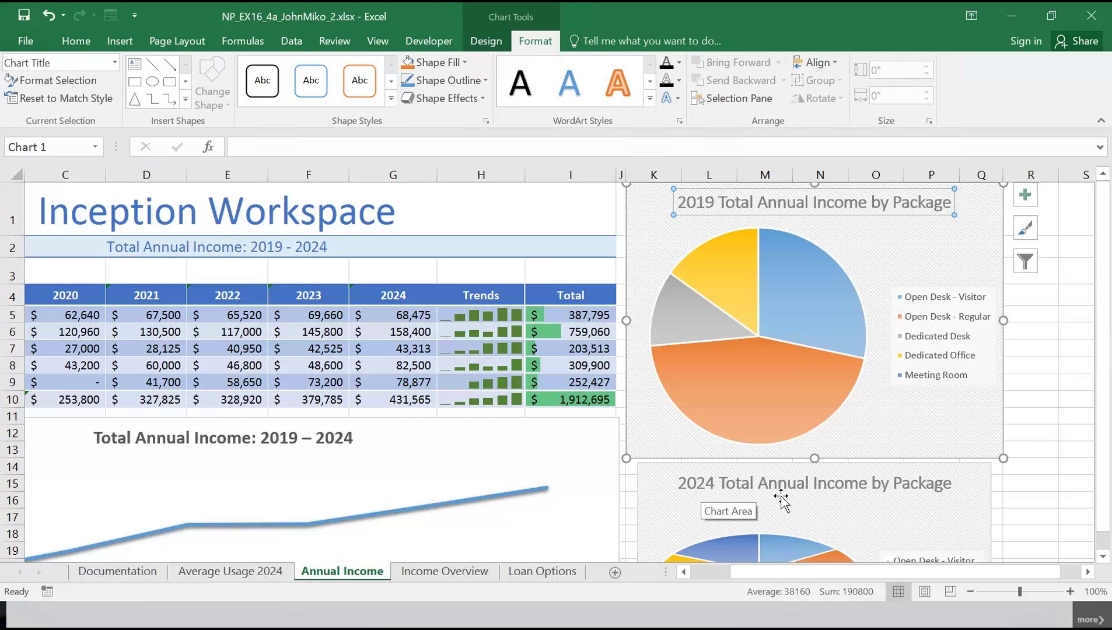
# - Place the legend of the 2024 Total Annual Income by Package pie chart at the bottom of the chart
pyautogui.click(916, 523)
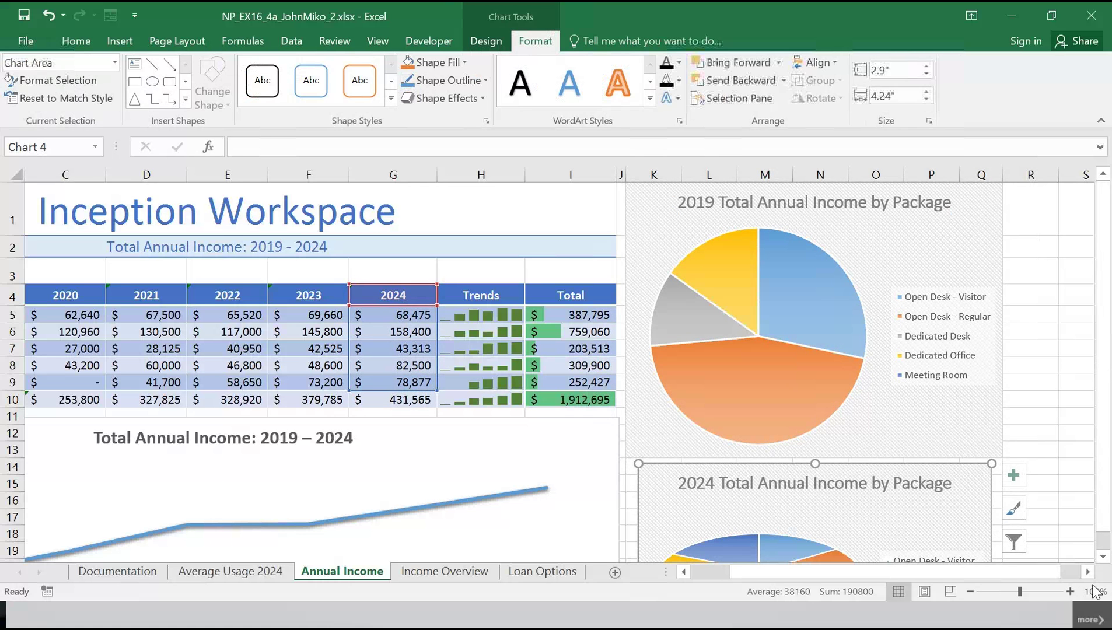
pyautogui.click(1103, 556)
pyautogui.click(1103, 557)
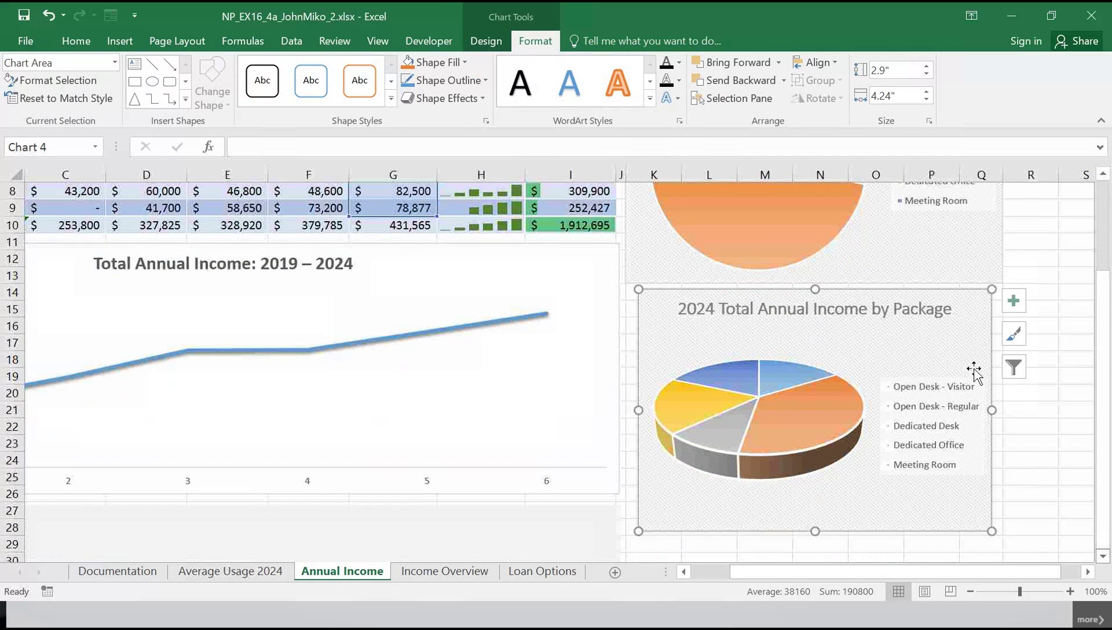
pyautogui.click(1014, 304)
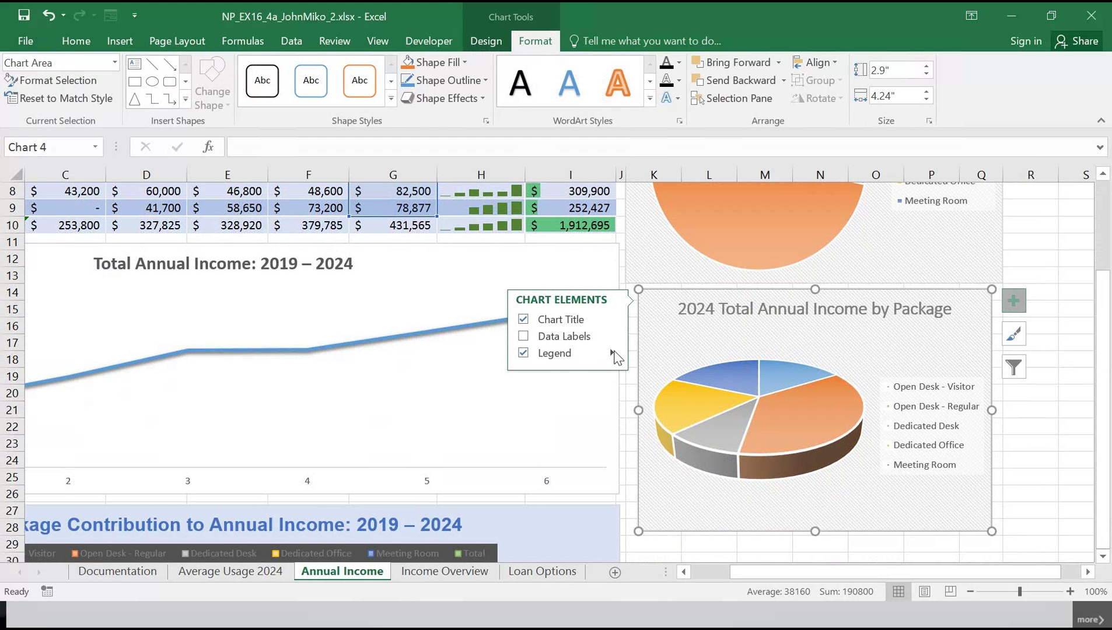
pyautogui.click(614, 353)
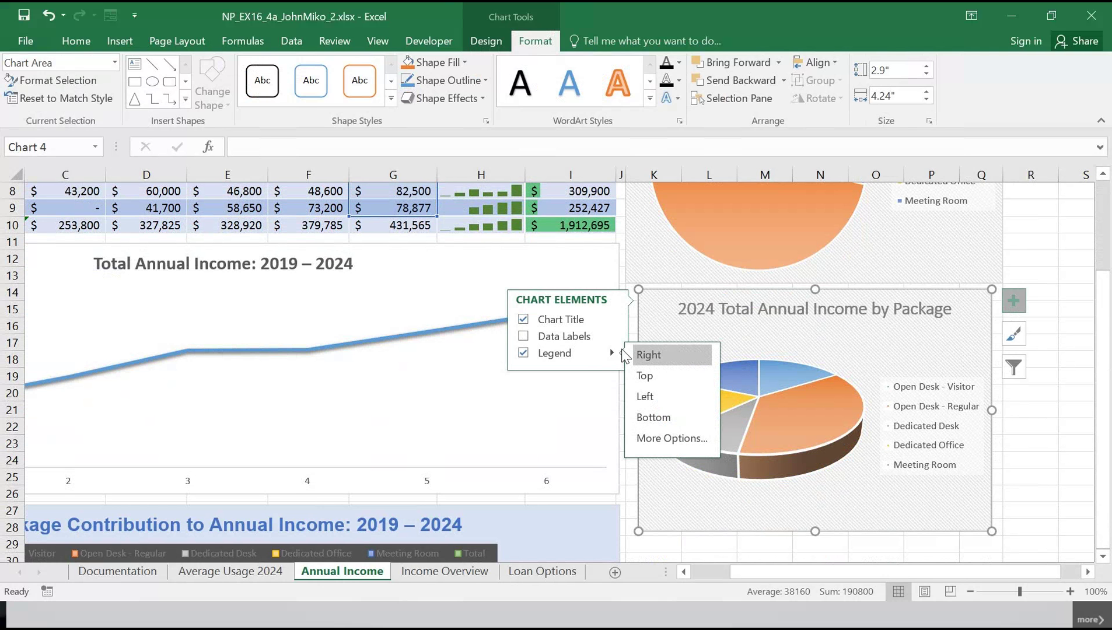
pyautogui.click(649, 414)
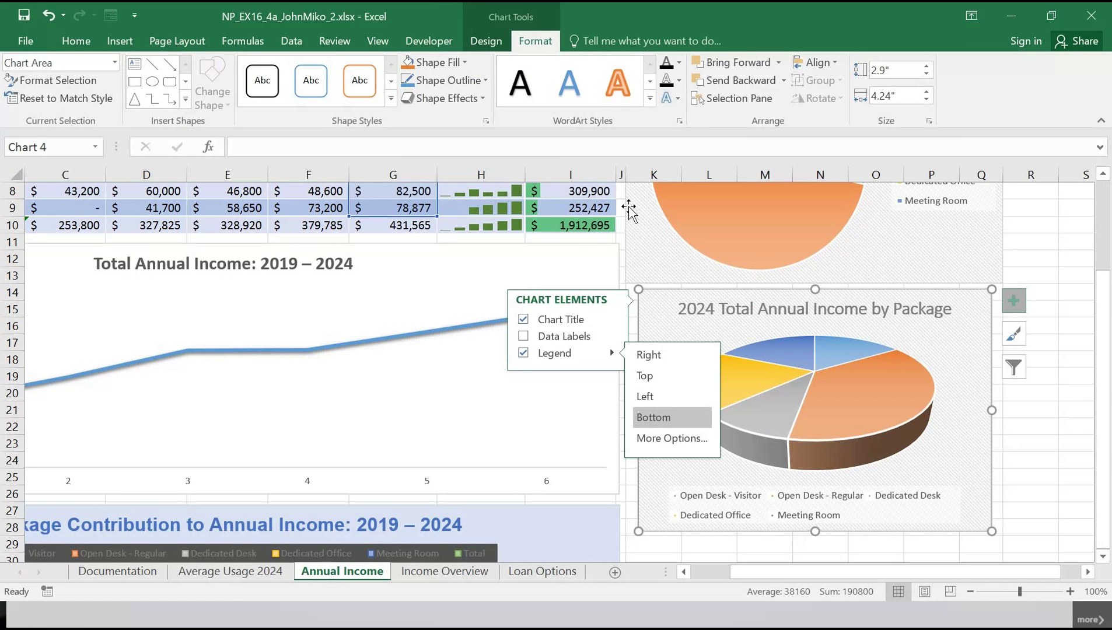
pyautogui.click(478, 47)
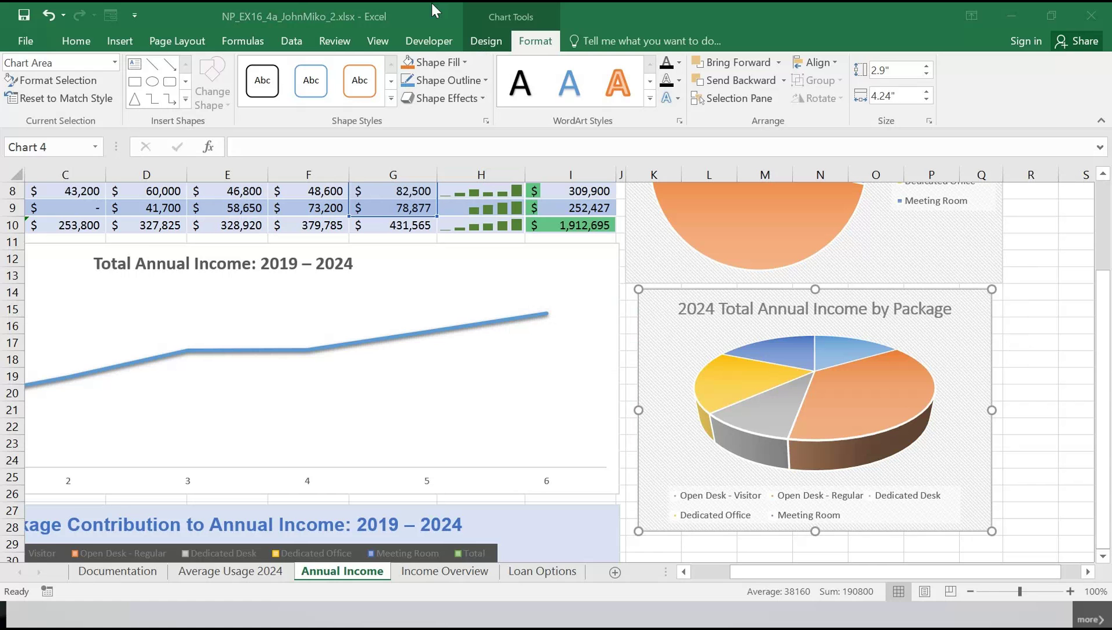
pyautogui.click(486, 40)
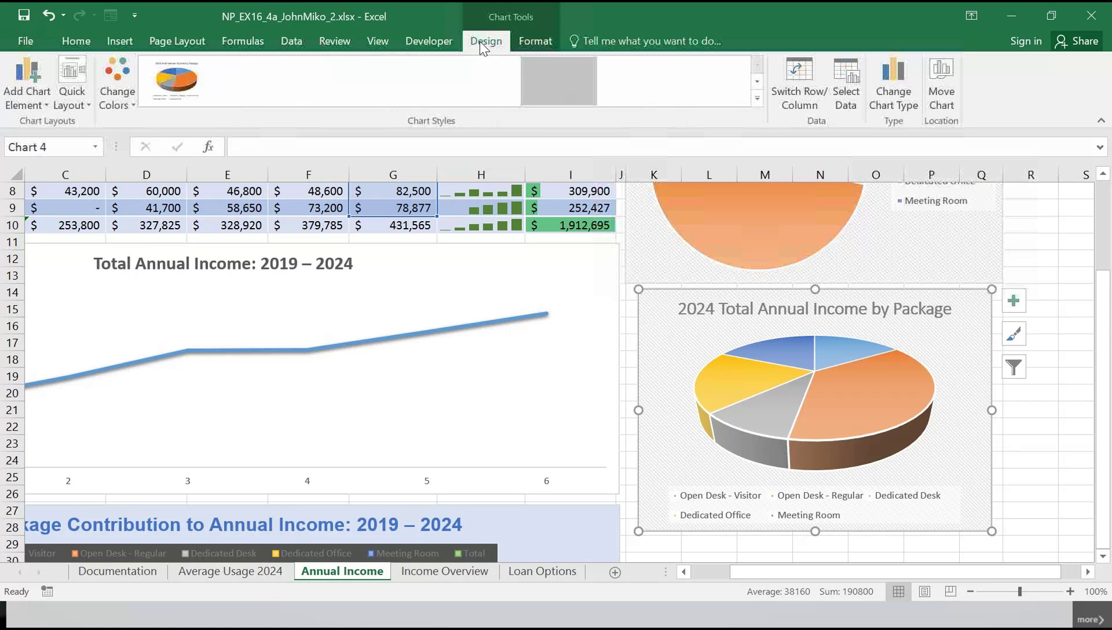
pyautogui.click(50, 106)
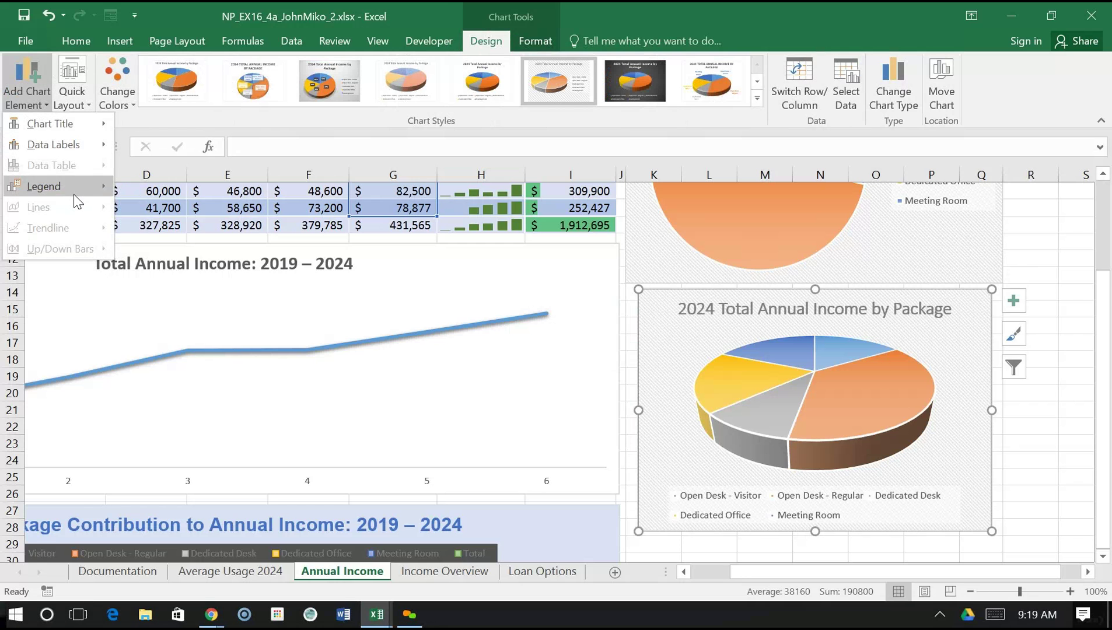
pyautogui.moveTo(74, 193)
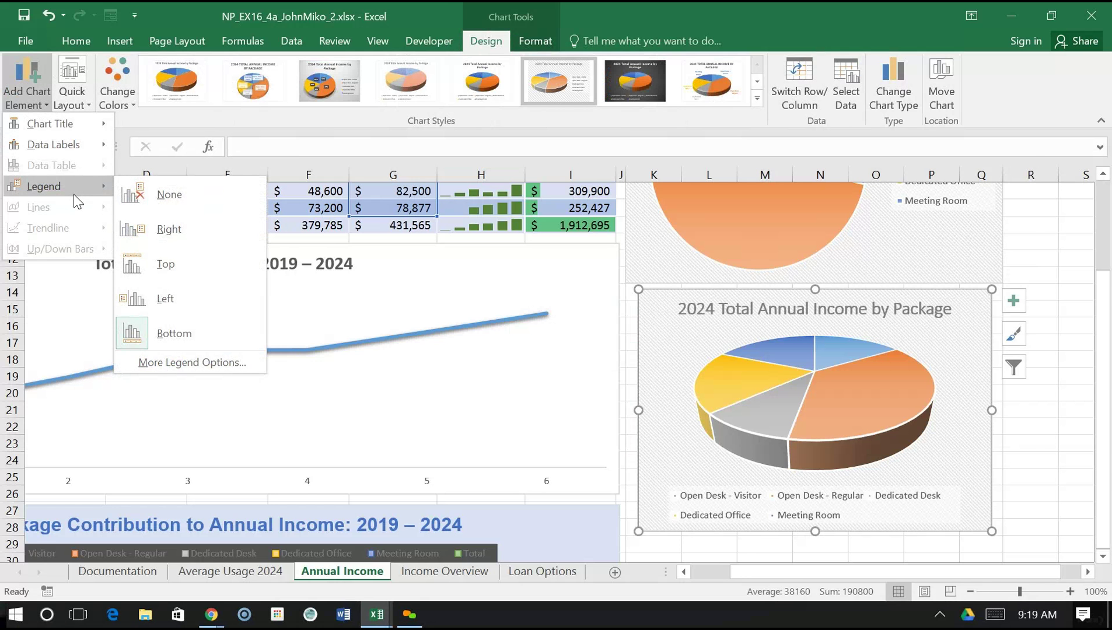
pyautogui.click(1030, 443)
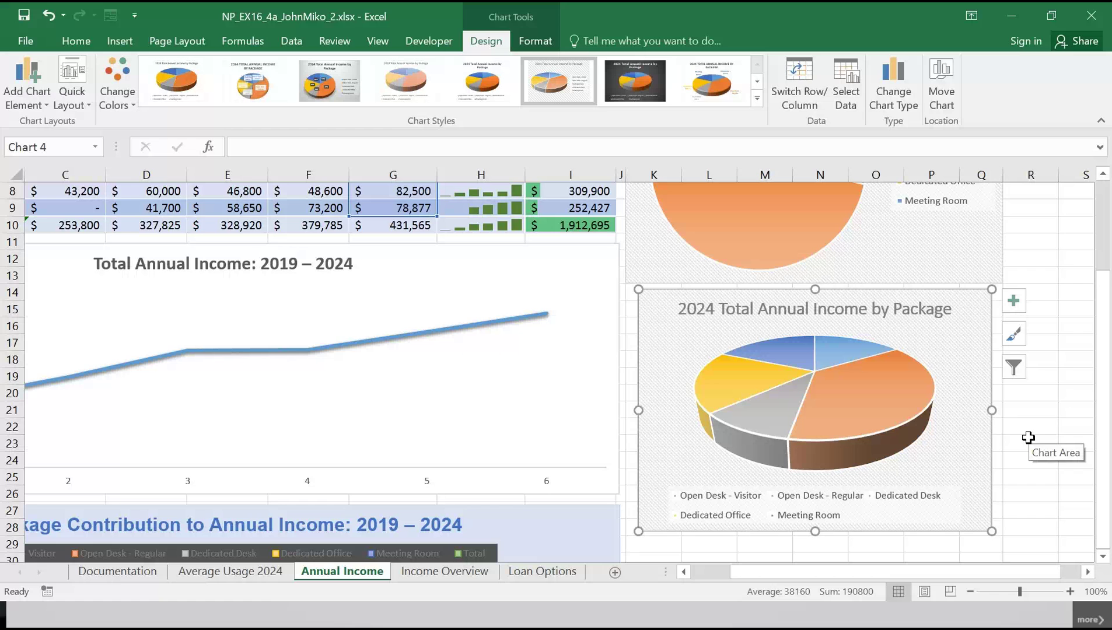
# - Add data labels to the 2024 pie chart at the Outside End position, showing Percentage instead of Value
pyautogui.click(1013, 302)
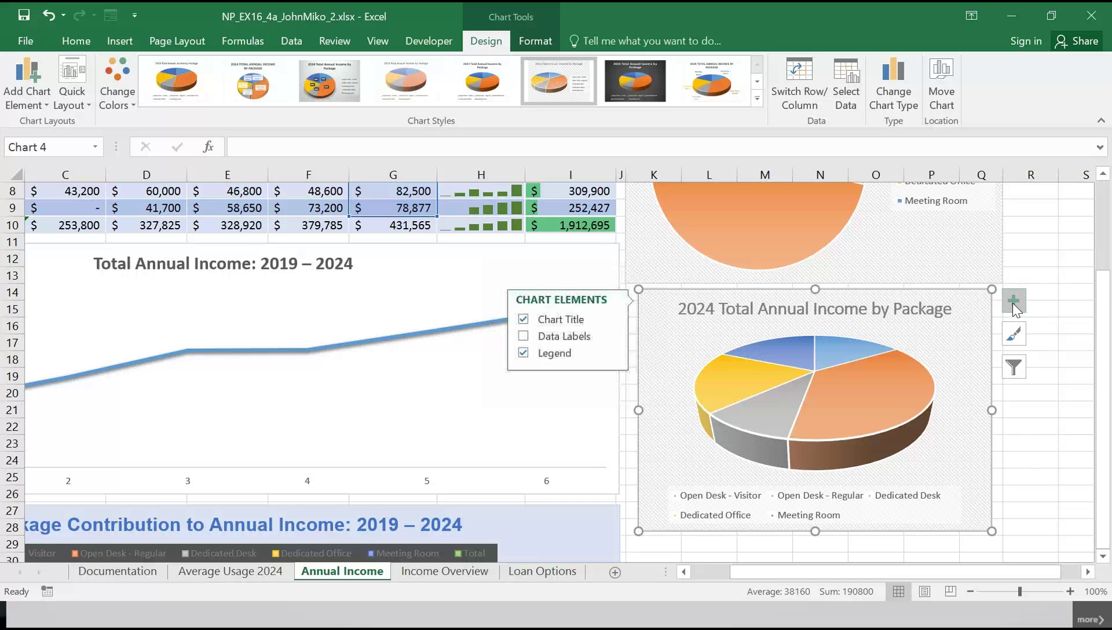
pyautogui.click(524, 336)
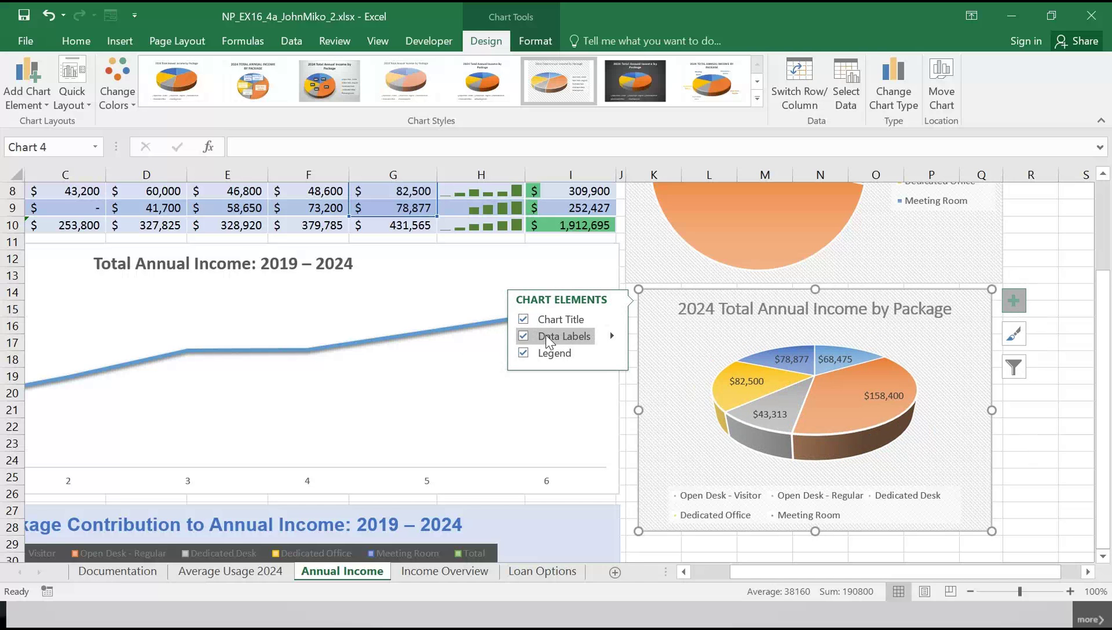
pyautogui.click(612, 337)
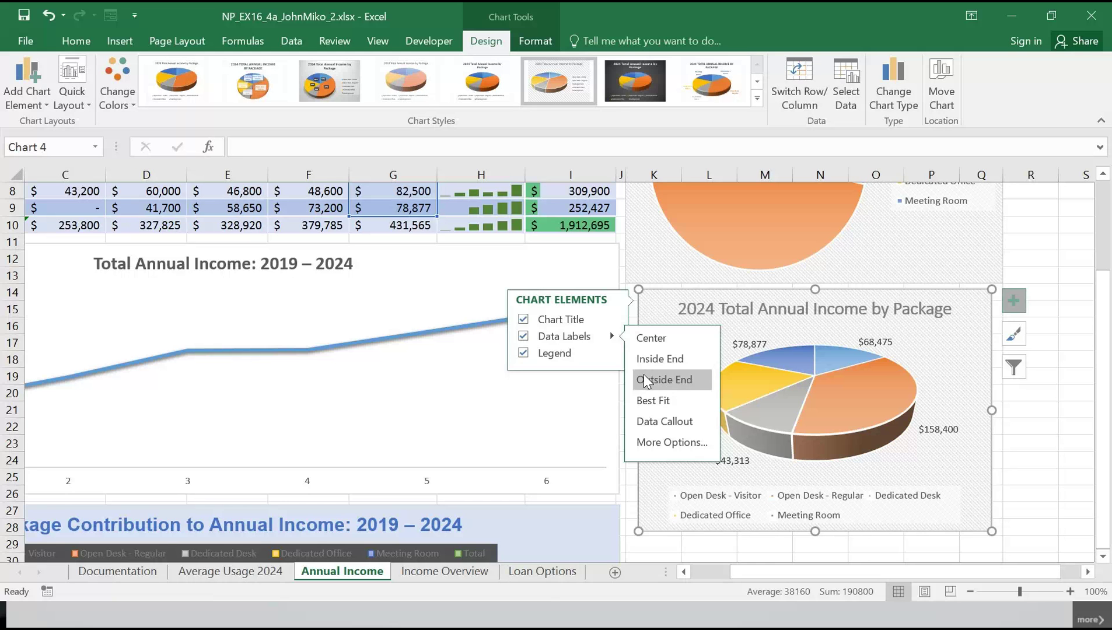
pyautogui.click(665, 443)
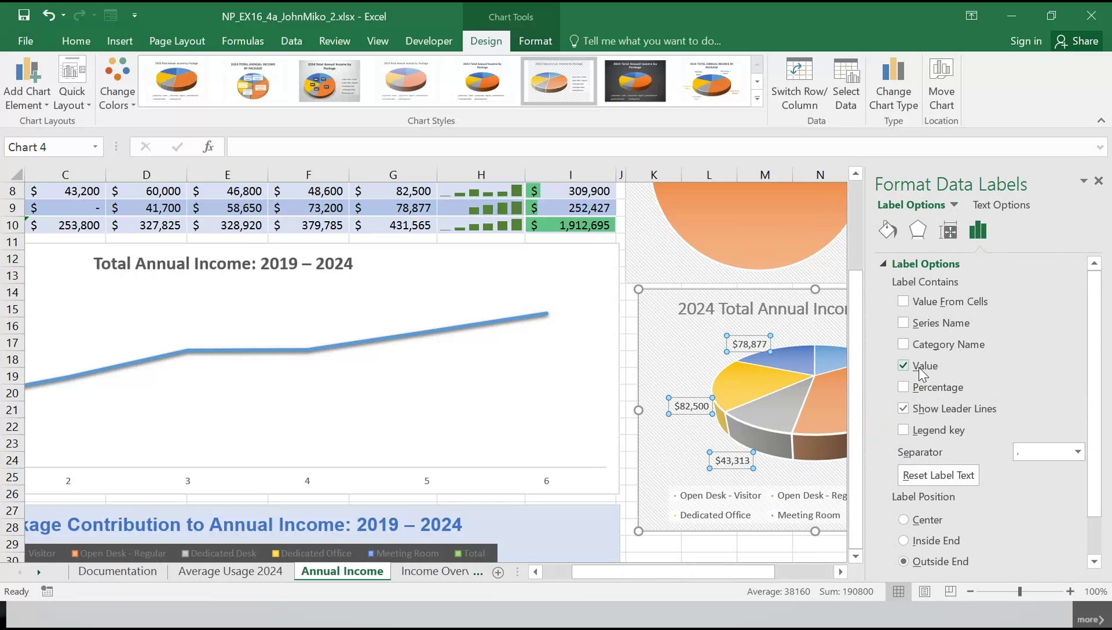
pyautogui.click(903, 366)
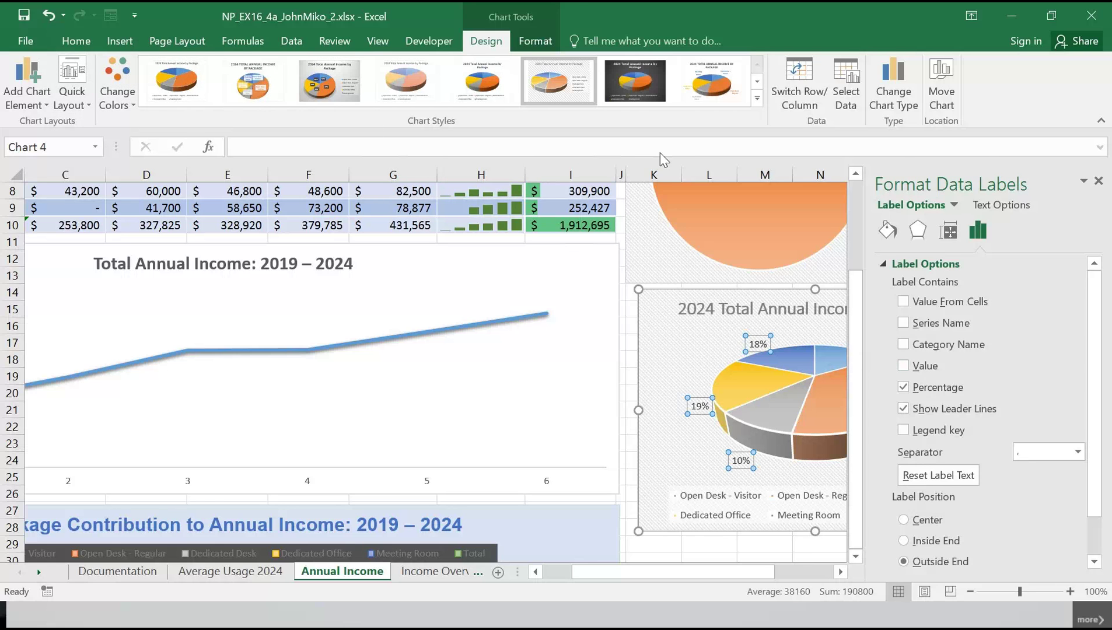
pyautogui.click(1100, 182)
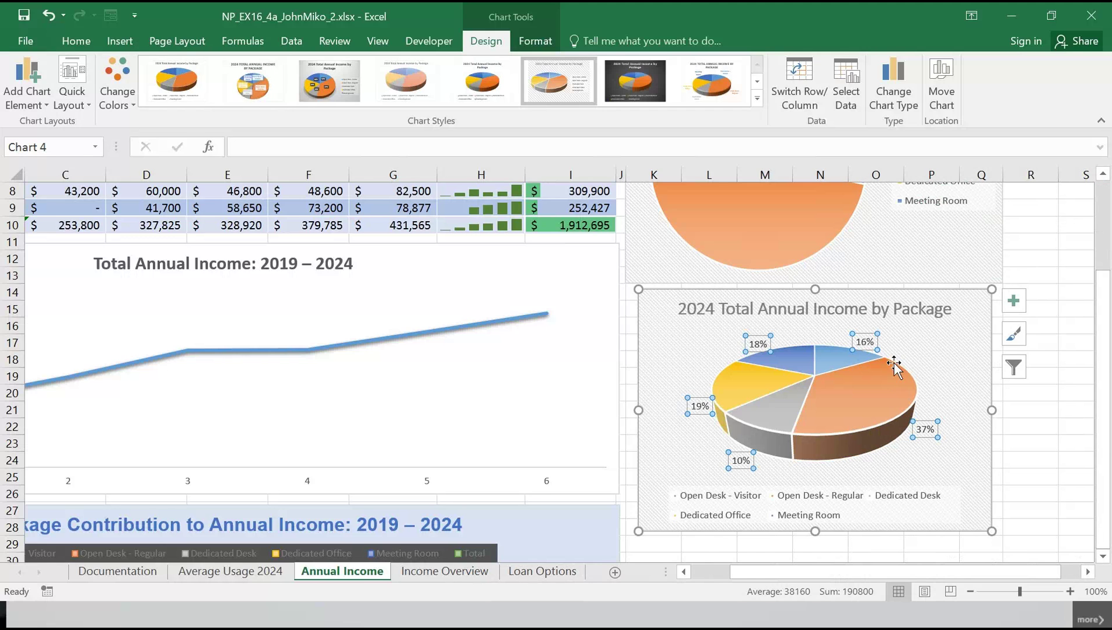
# - Format the 2024 pie chart's data labels with the Number category and 1 decimal place
pyautogui.rightClick(865, 347)
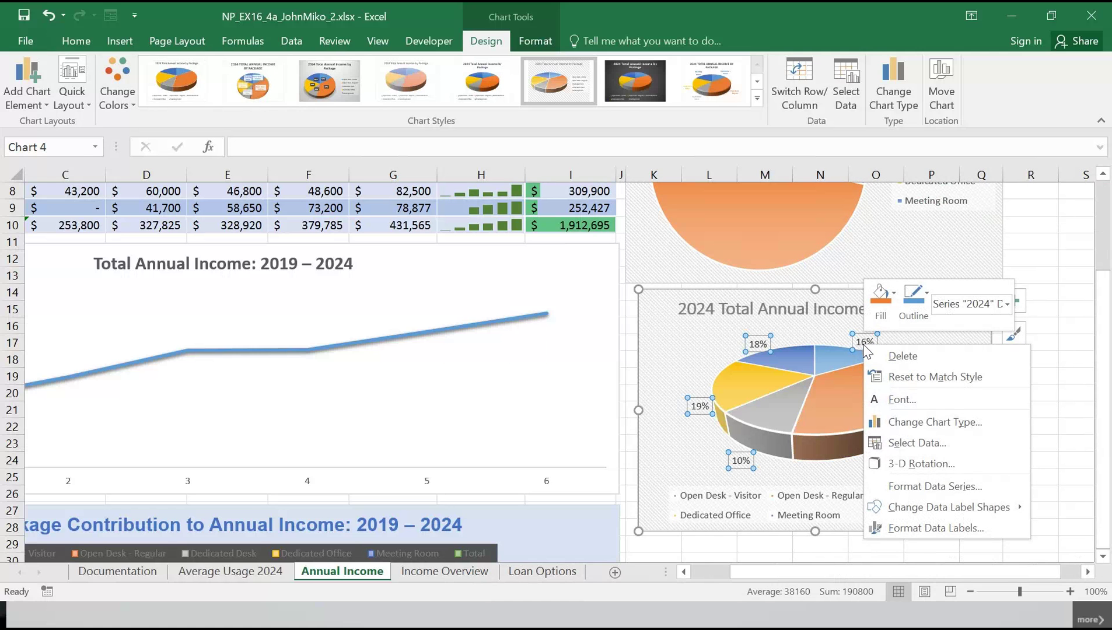
pyautogui.click(939, 528)
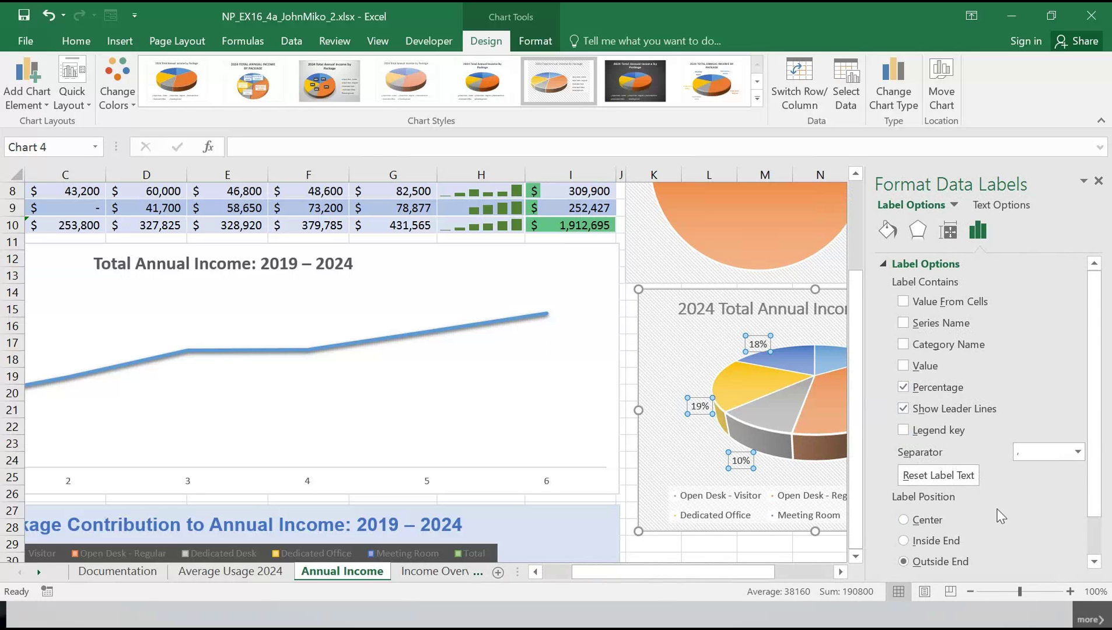
pyautogui.scroll(-1, 1008, 484)
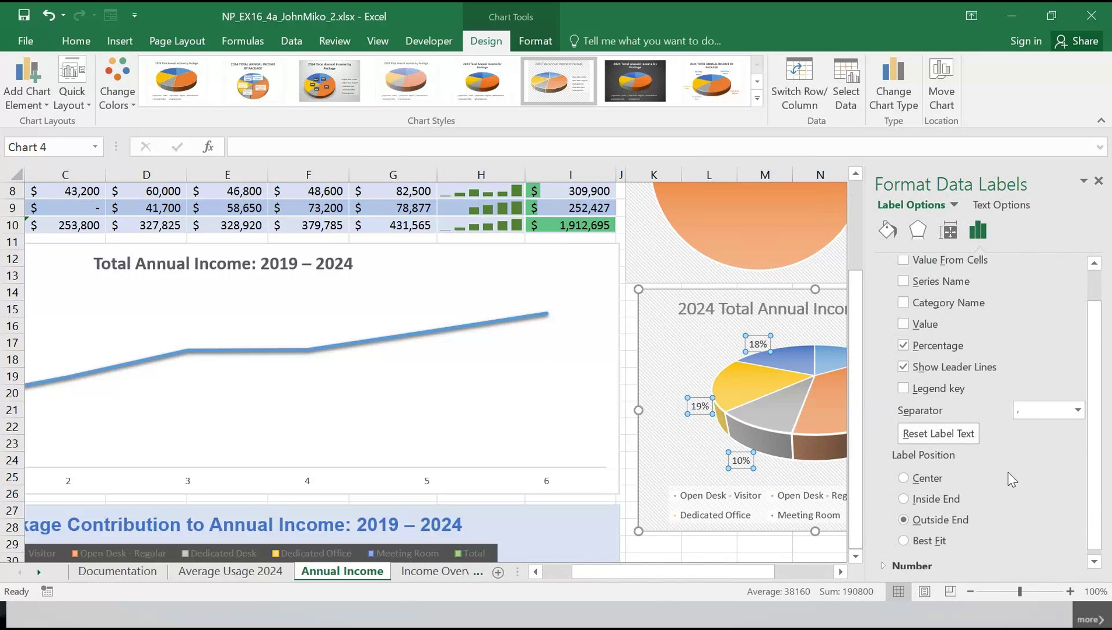
pyautogui.scroll(-1, 1009, 473)
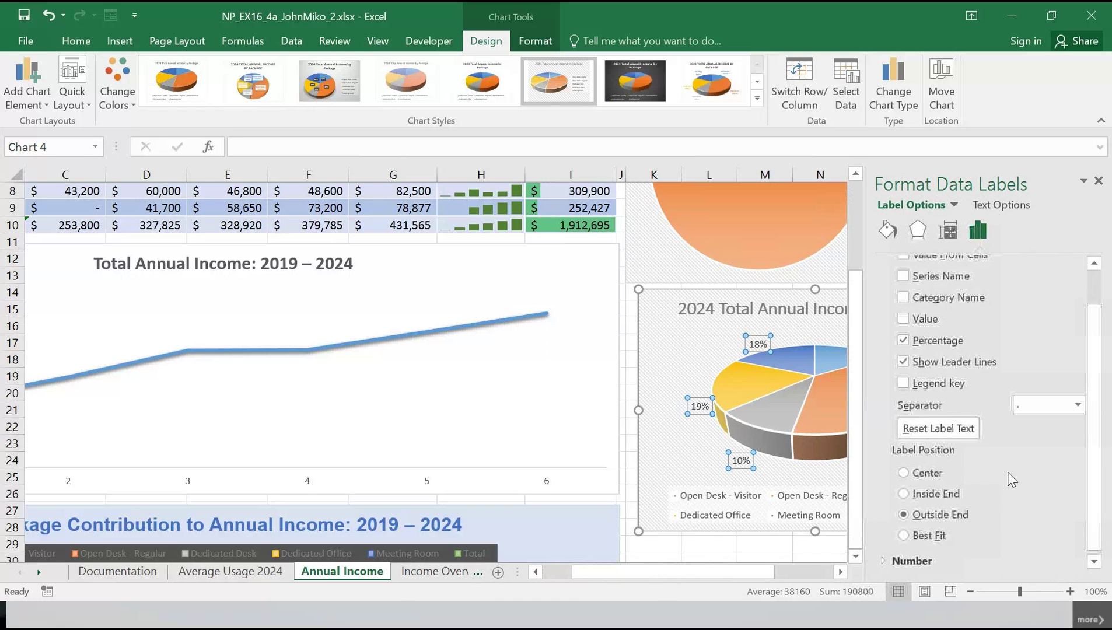
pyautogui.click(883, 563)
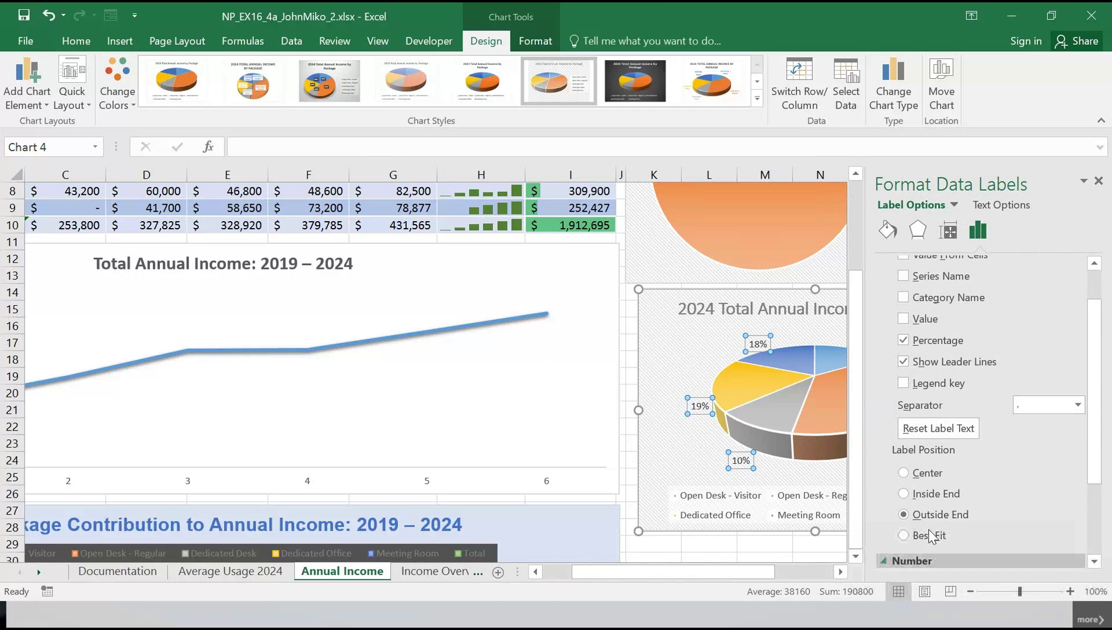
pyautogui.scroll(-1, 981, 500)
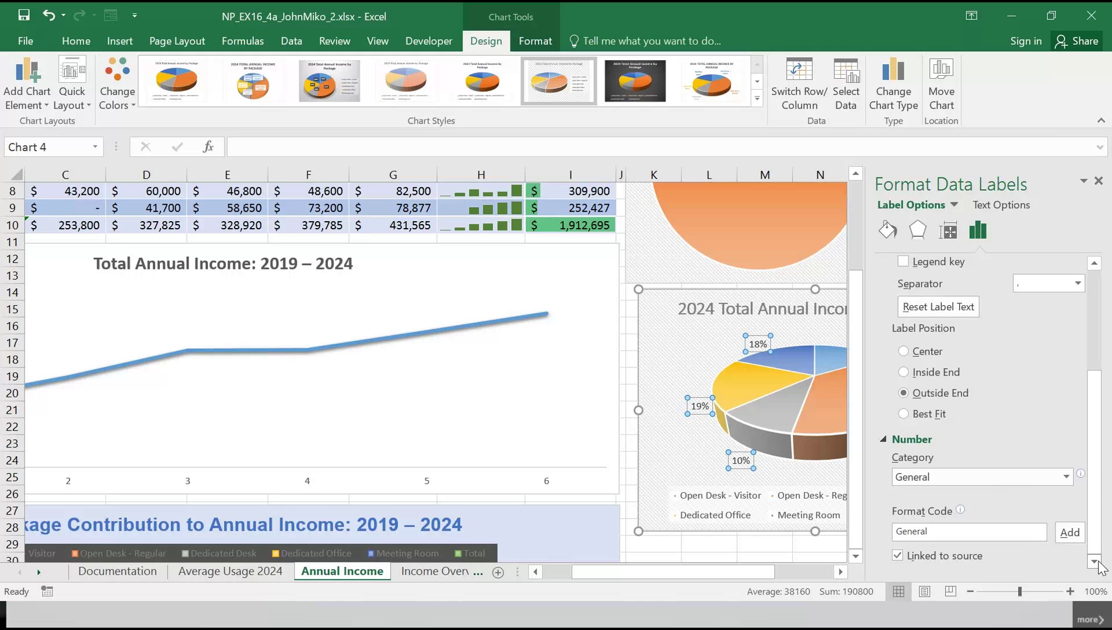
pyautogui.click(1066, 477)
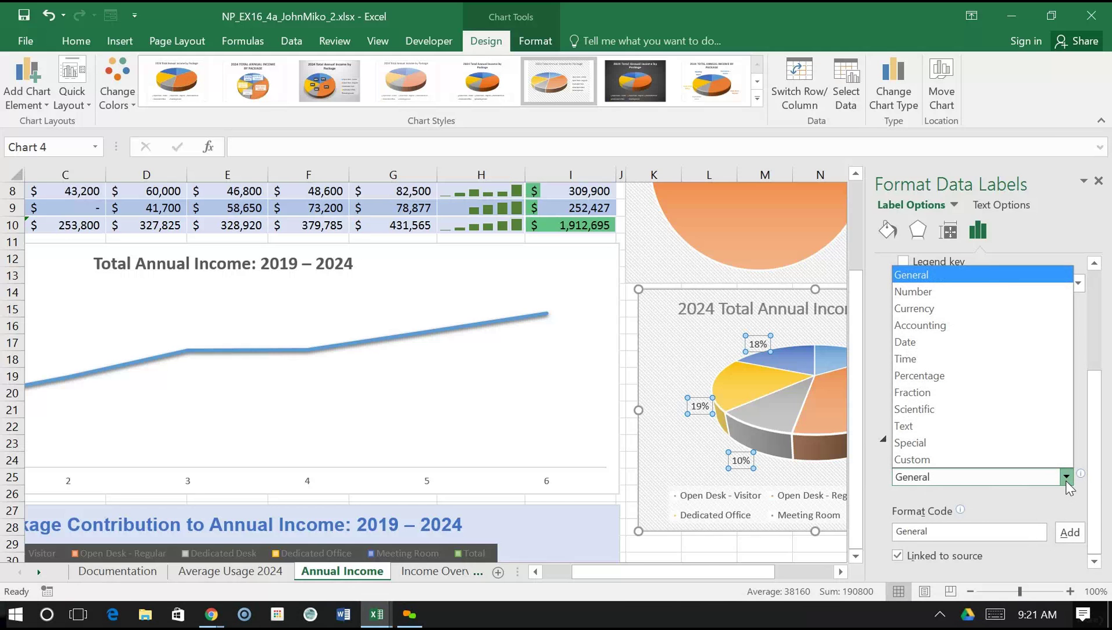
pyautogui.click(952, 291)
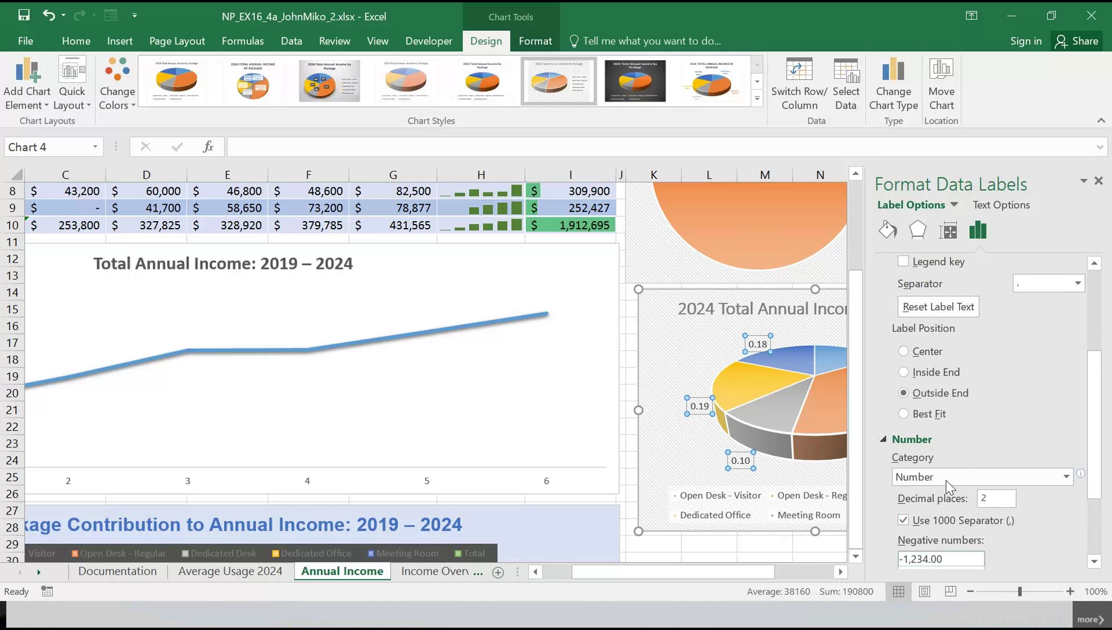
pyautogui.click(957, 498)
pyautogui.click(957, 498)
pyautogui.write('1')
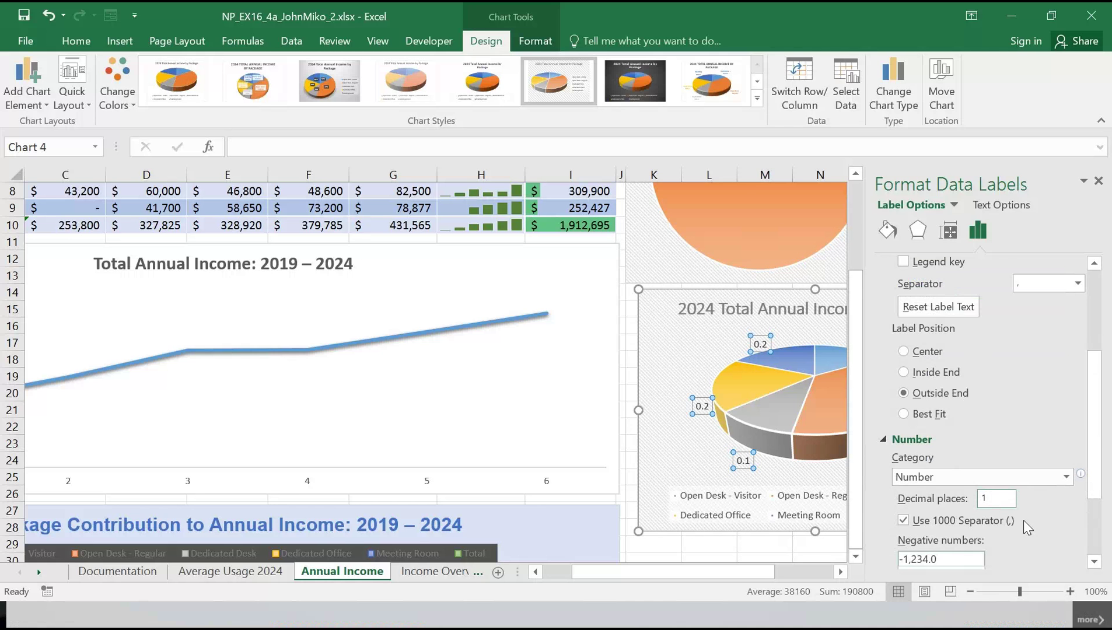
# - Change the number category of the 2024 pie chart's data labels to Percentage with 1 decimal place and finish formatting the labels
pyautogui.click(1061, 476)
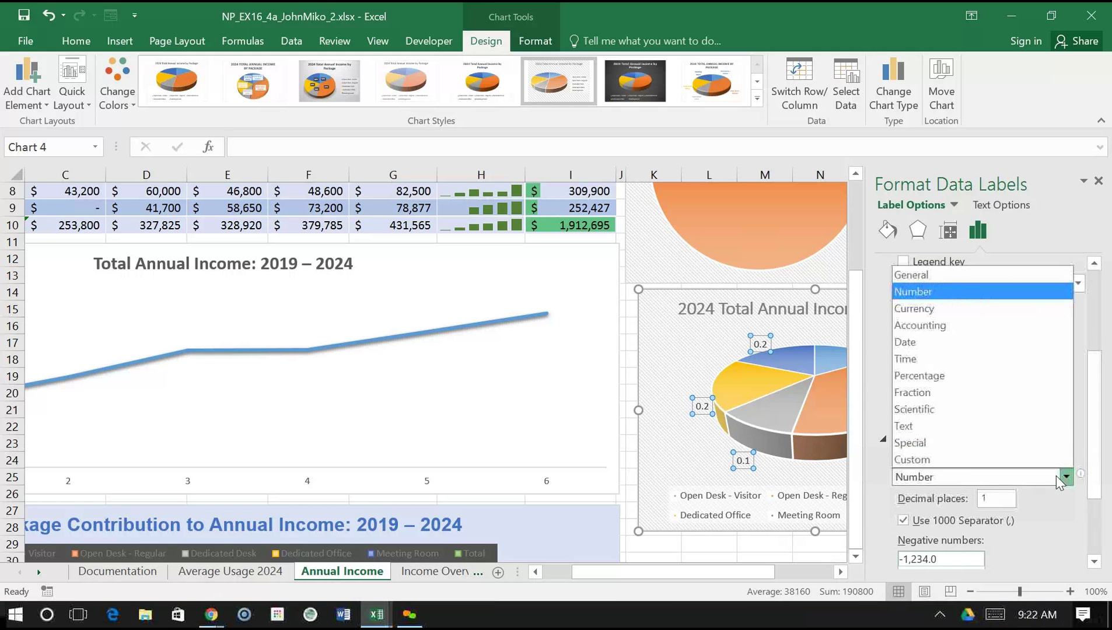
pyautogui.click(995, 376)
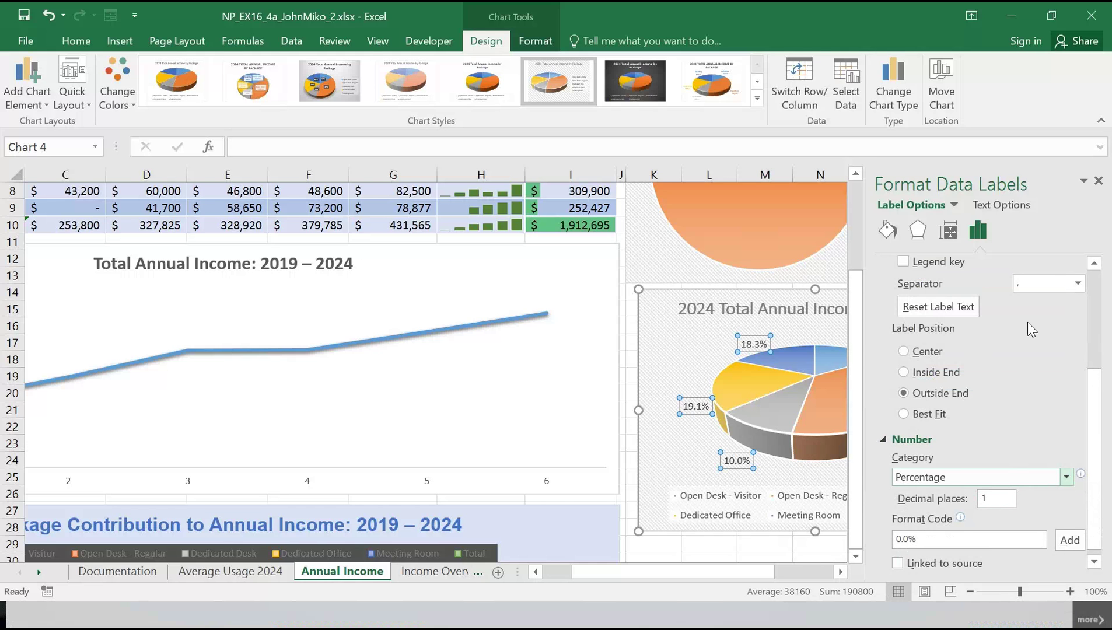
pyautogui.click(1100, 182)
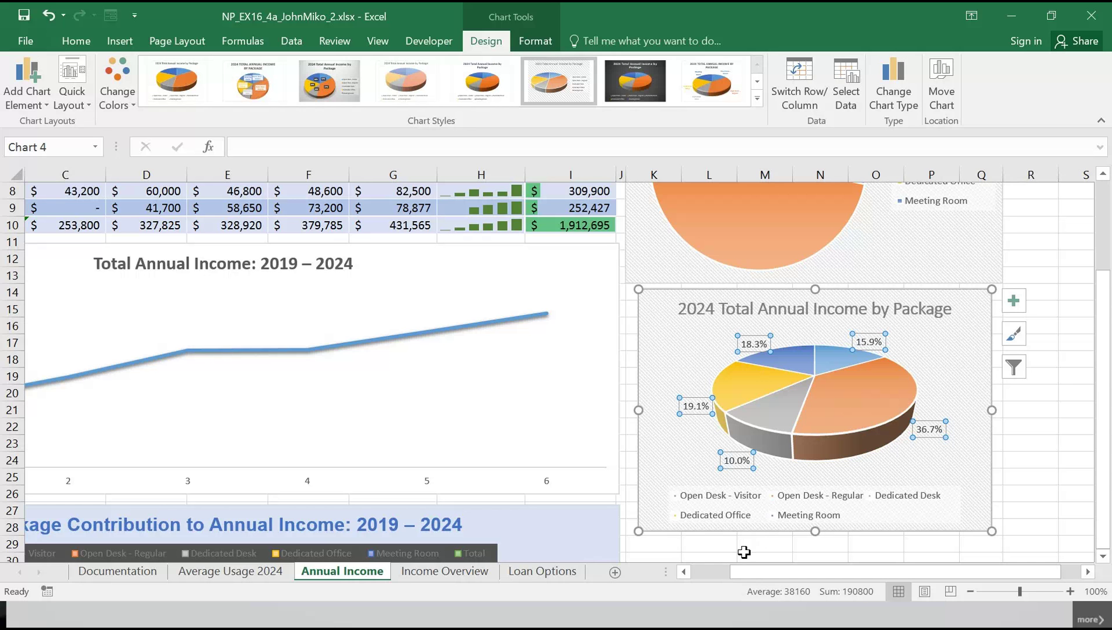
pyautogui.click(970, 591)
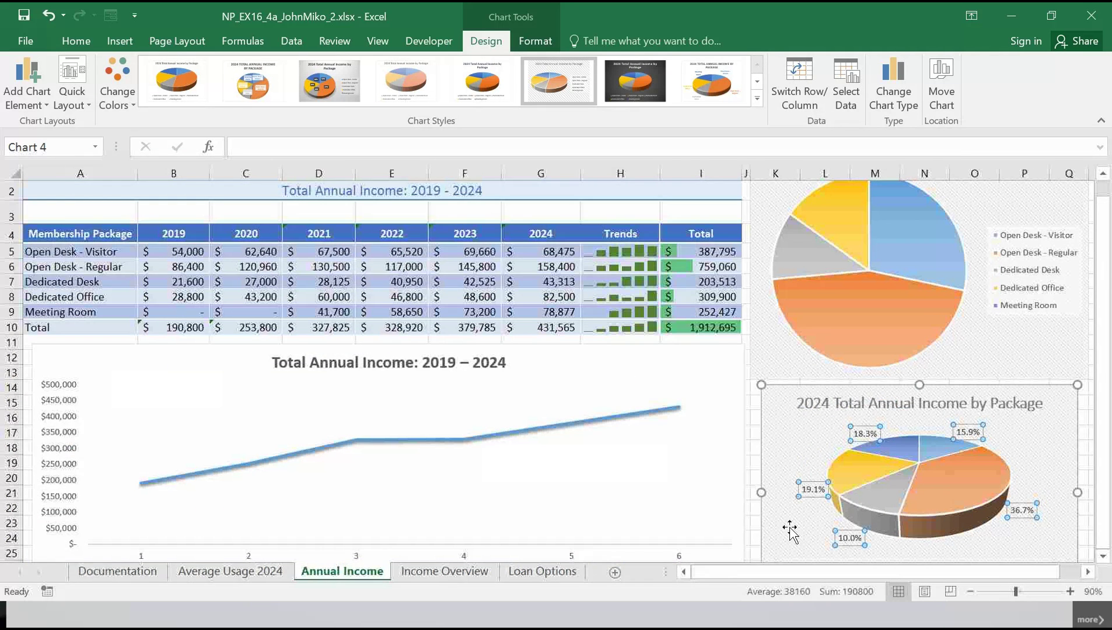
pyautogui.scroll(-1, 752, 462)
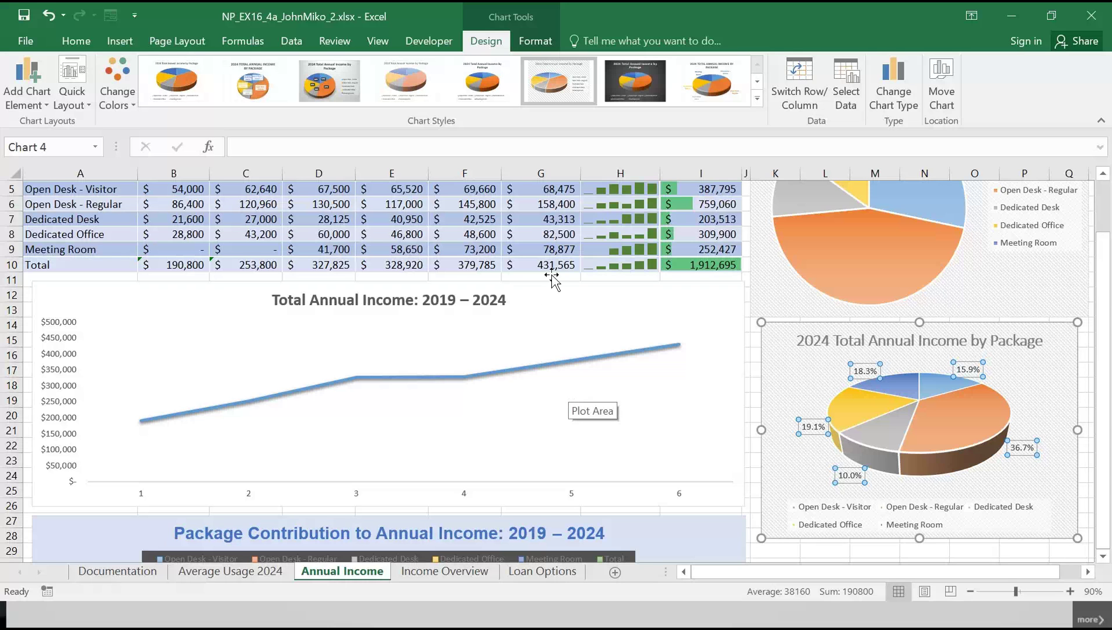
pyautogui.click(848, 93)
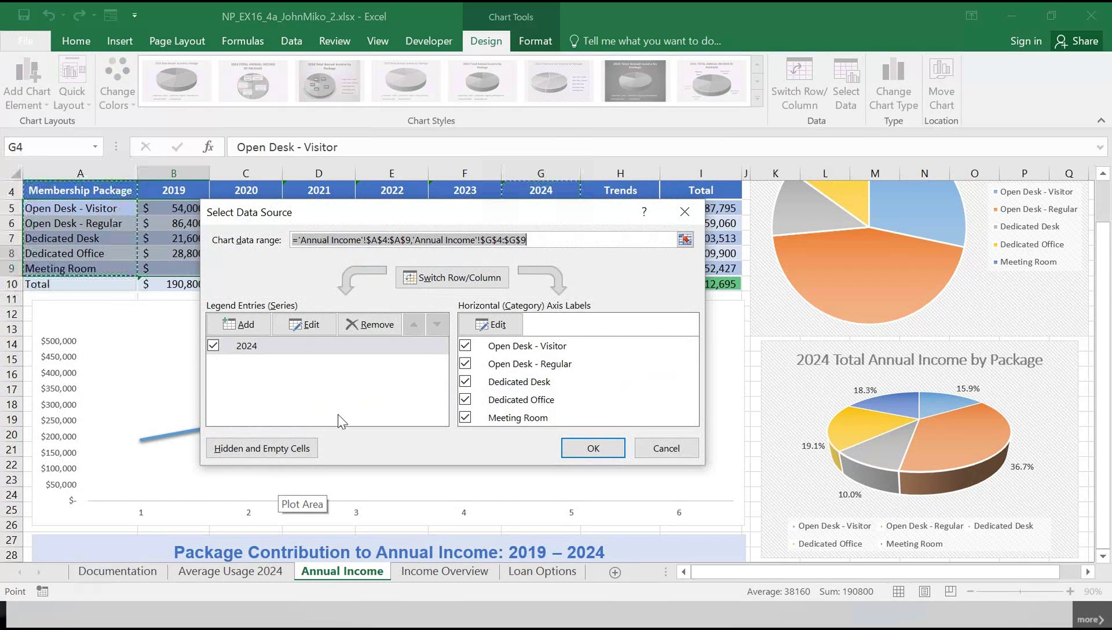
pyautogui.click(481, 324)
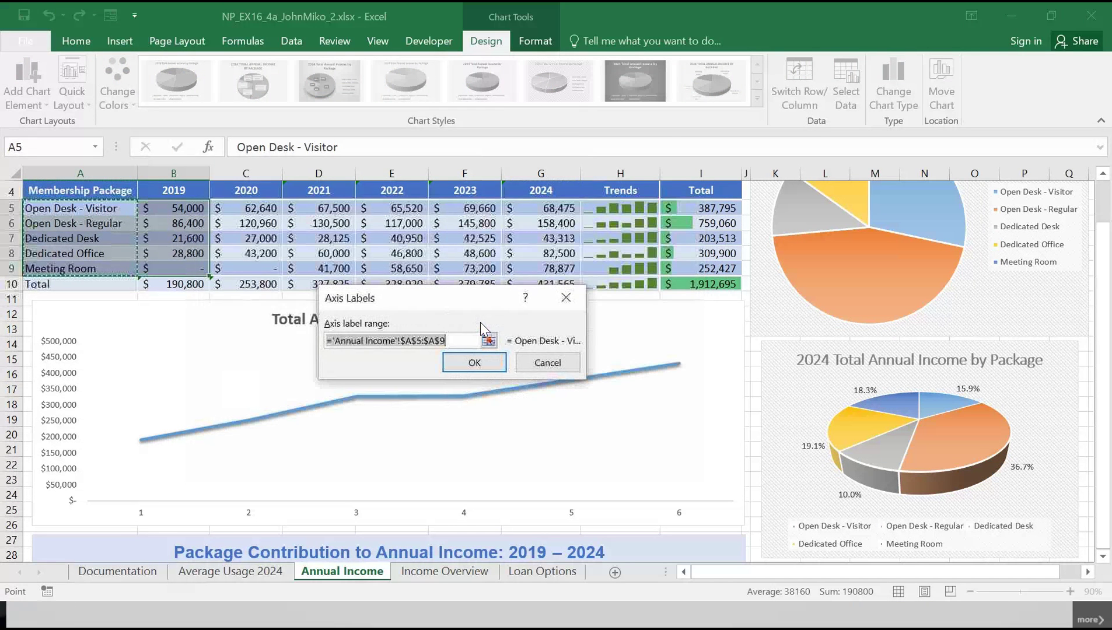
pyautogui.click(189, 187)
pyautogui.moveTo(188, 187); pyautogui.dragTo(516, 193)
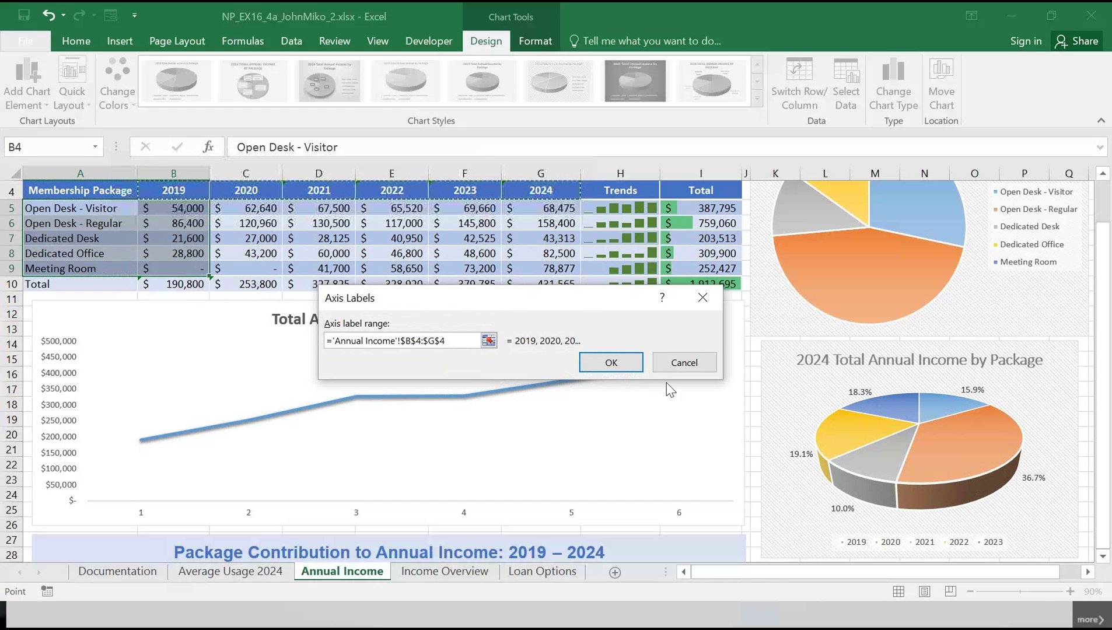
pyautogui.click(699, 364)
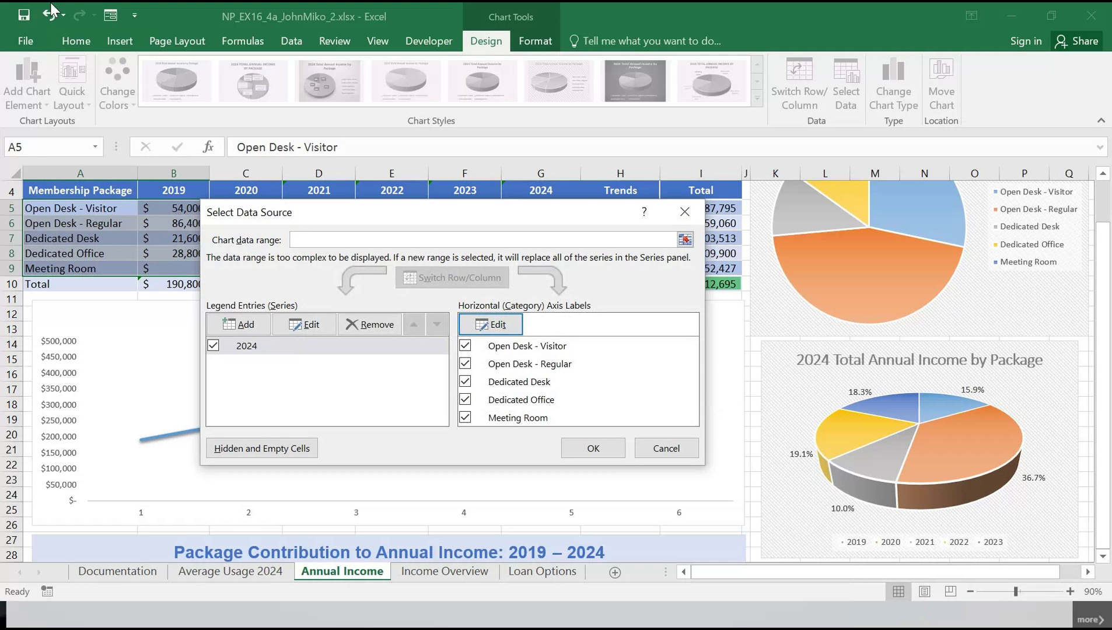
pyautogui.click(660, 449)
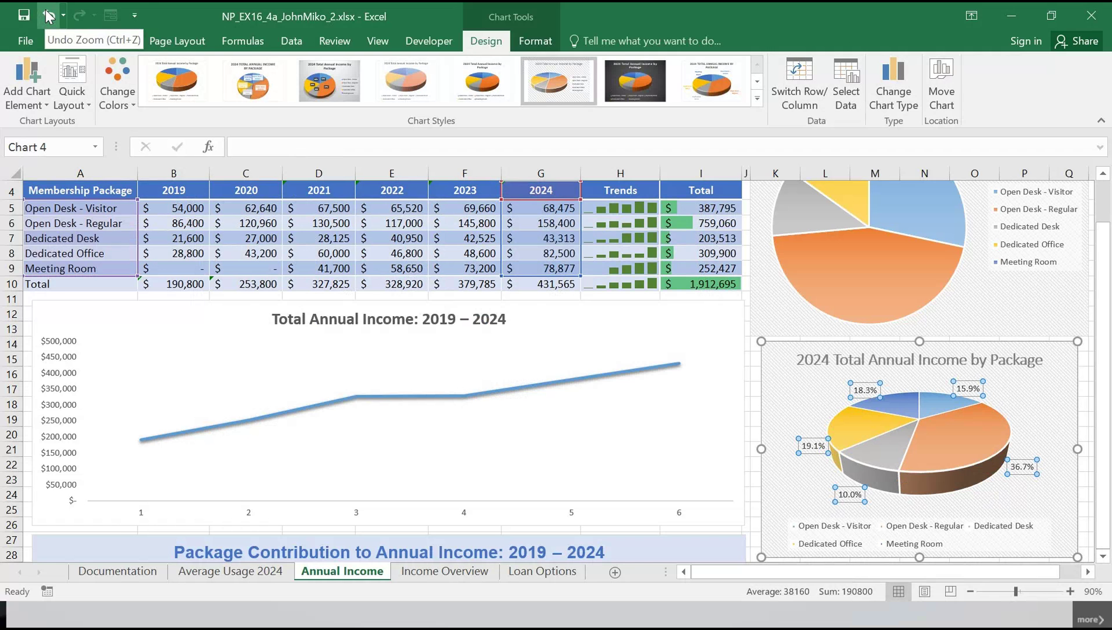
# - Use the years in B4:G4 as the horizontal axis labels of the Total Annual Income: 2019 – 2024 line chart
pyautogui.click(175, 318)
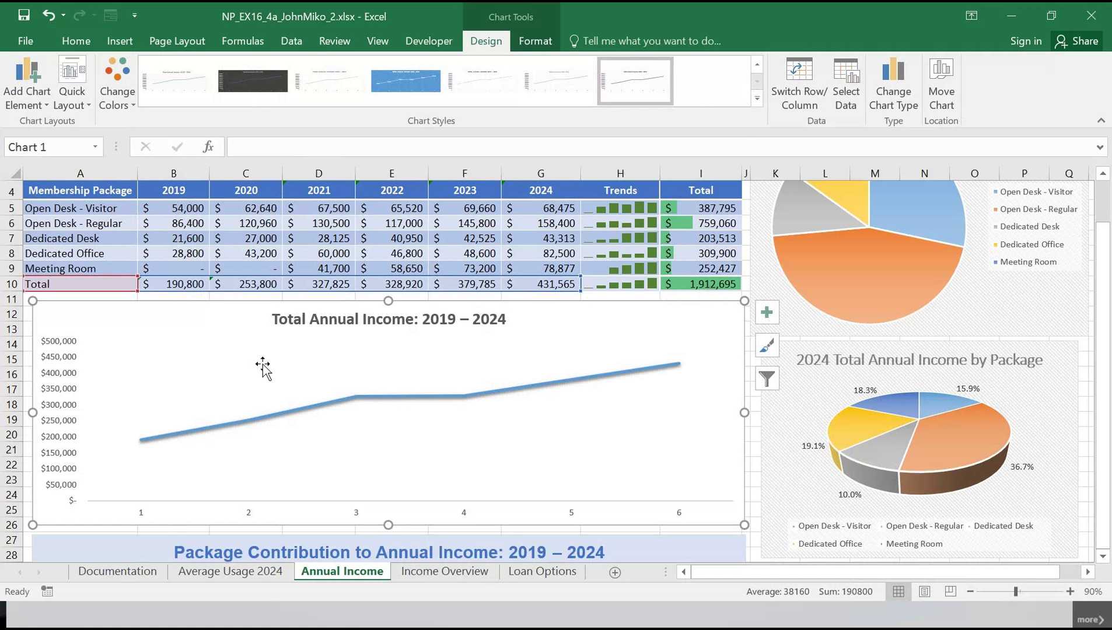
pyautogui.click(842, 87)
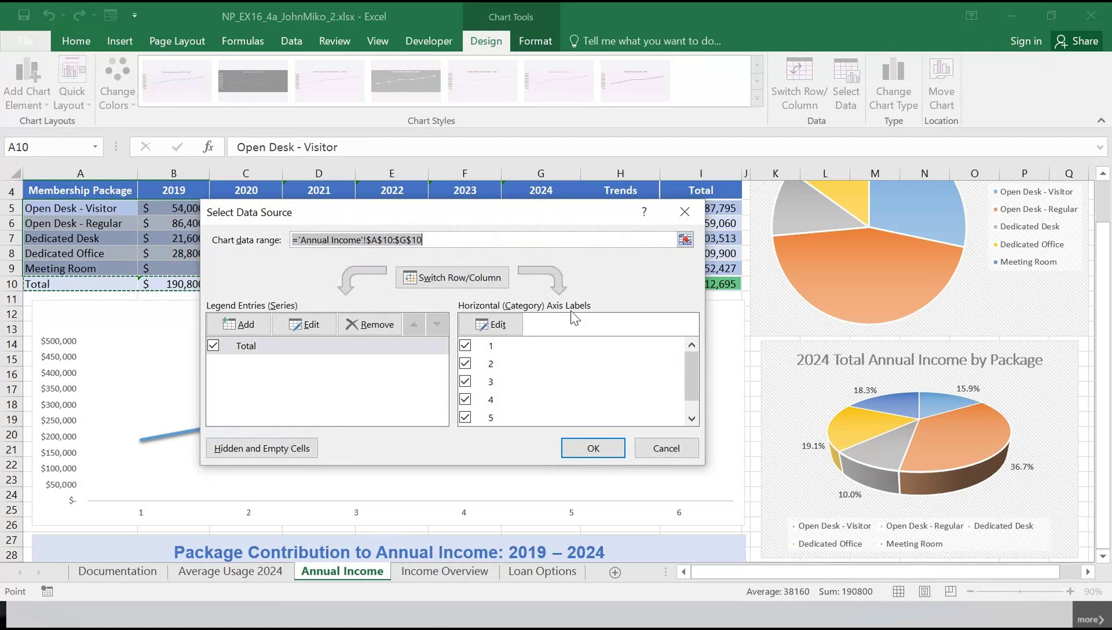
pyautogui.click(494, 324)
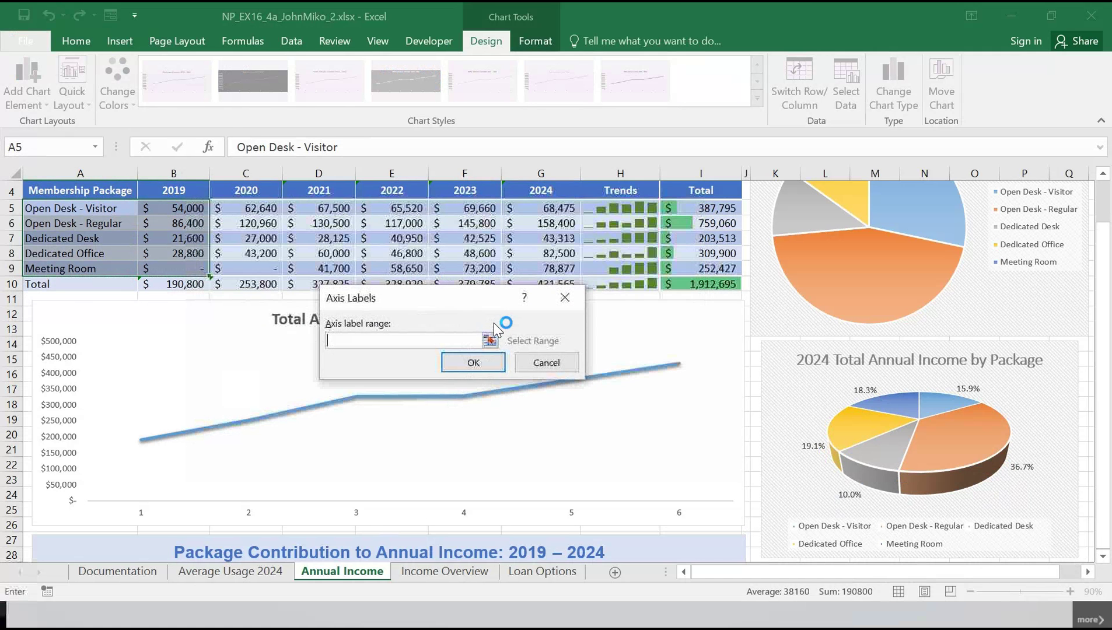
pyautogui.click(192, 187)
pyautogui.moveTo(348, 191); pyautogui.dragTo(539, 191)
pyautogui.click(611, 362)
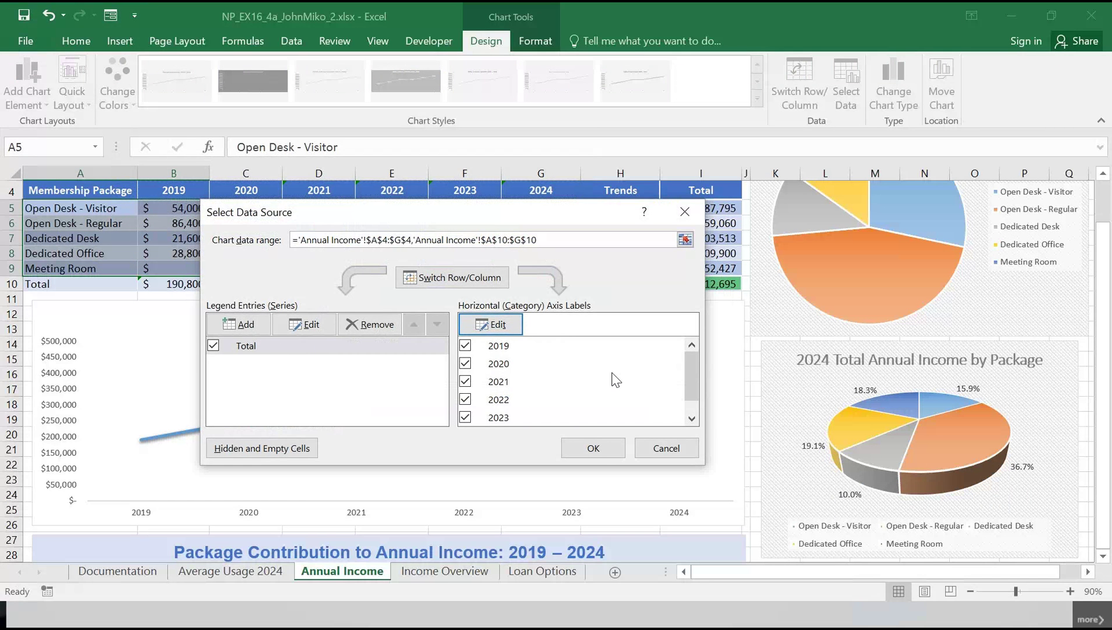
pyautogui.click(605, 448)
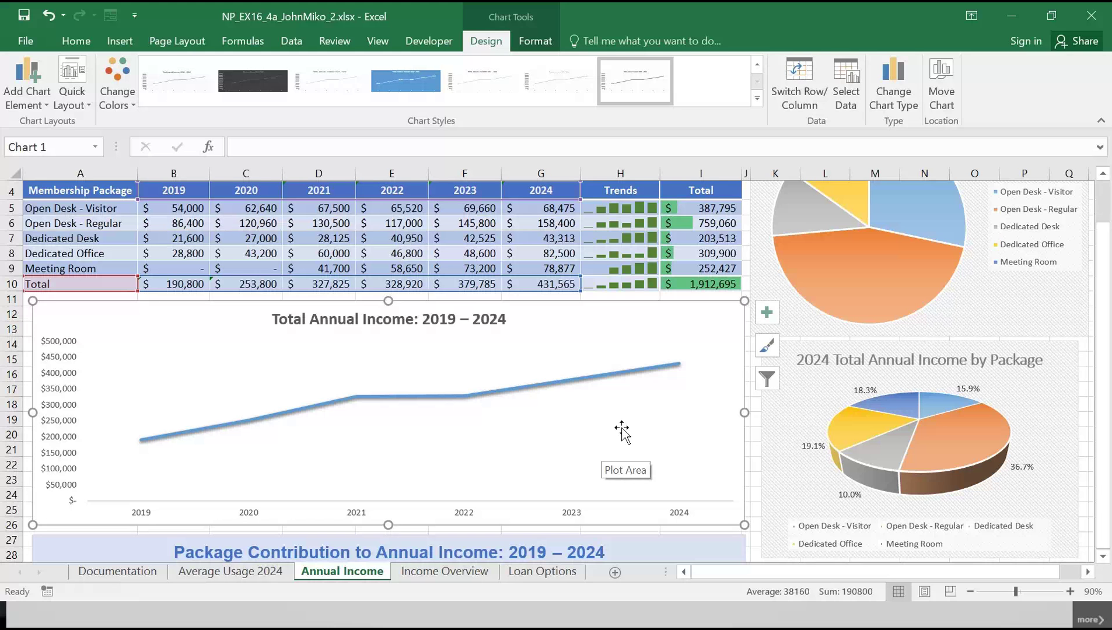
# - Set the minimum bound of the line chart's vertical axis to 150000
pyautogui.rightClick(55, 385)
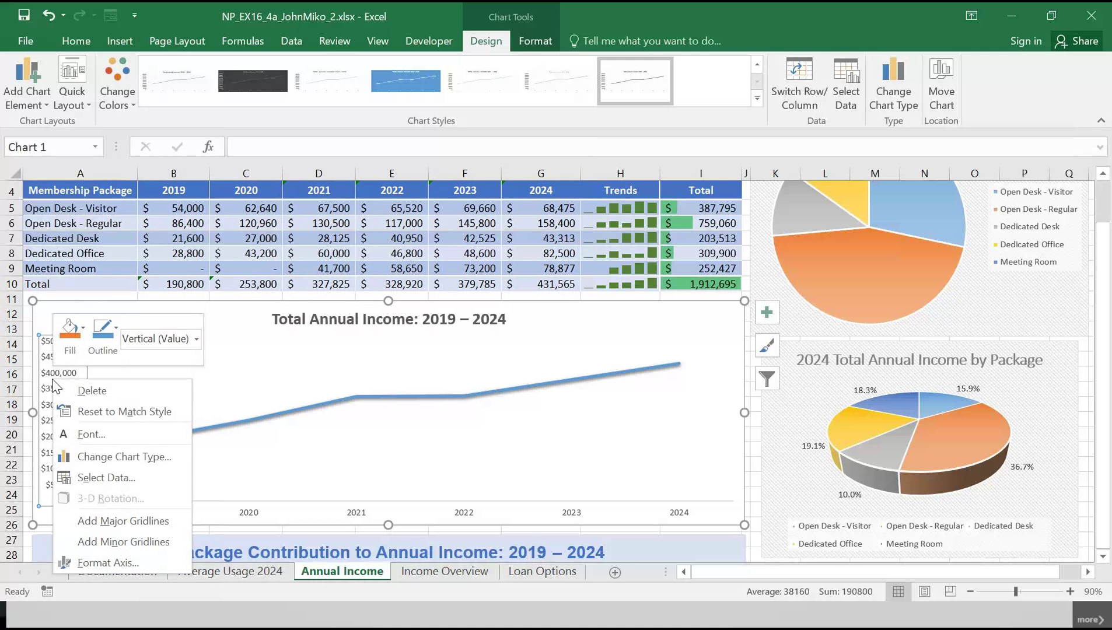
pyautogui.click(94, 564)
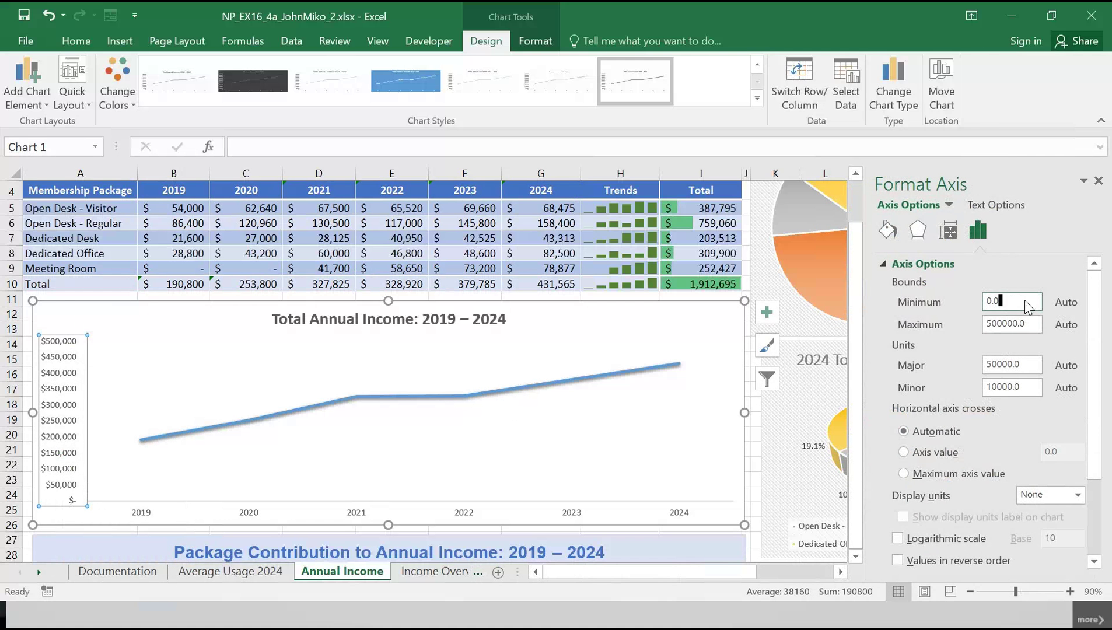
pyautogui.moveTo(1027, 301); pyautogui.dragTo(946, 296)
pyautogui.write('150000')
pyautogui.press('Return')
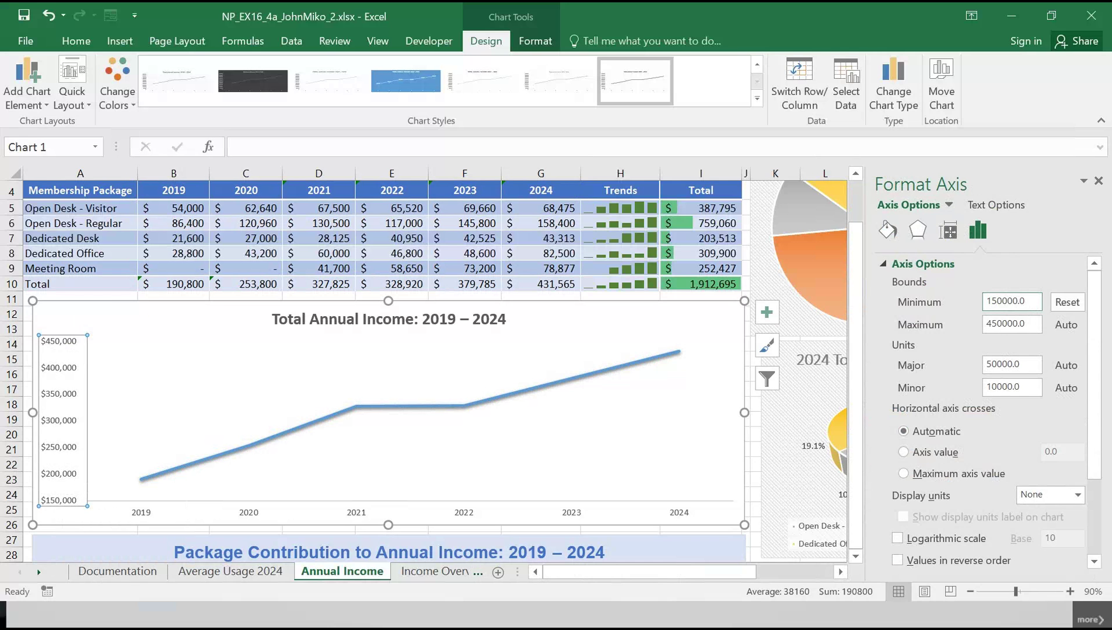
pyautogui.click(1099, 181)
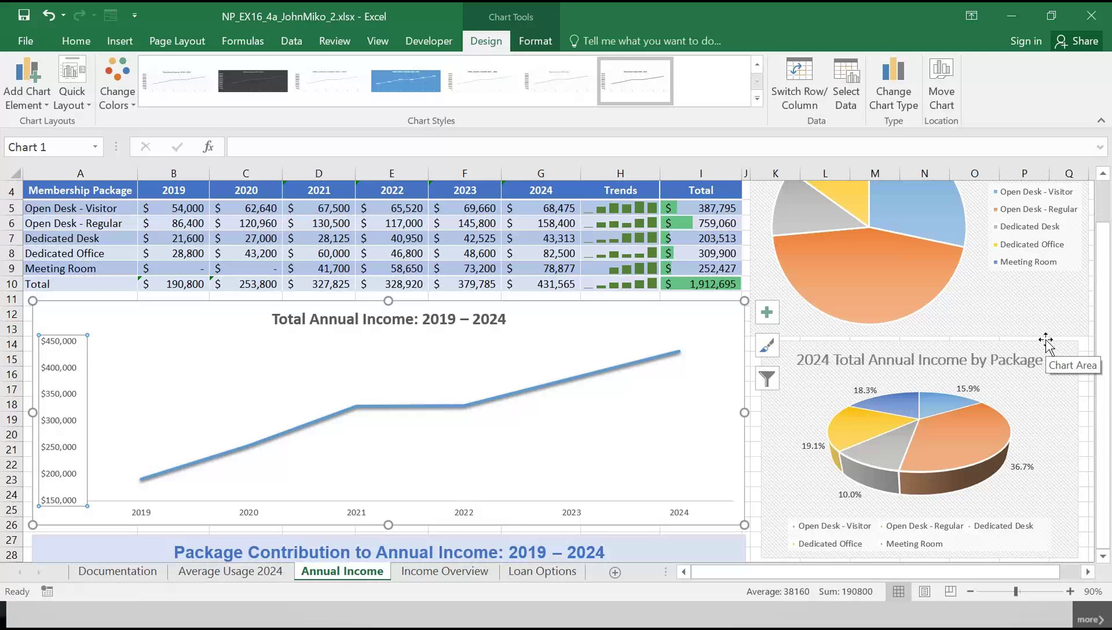
# - Add Primary Major Horizontal and Primary Major Vertical gridlines to the Total Annual Income line chart
pyautogui.click(772, 309)
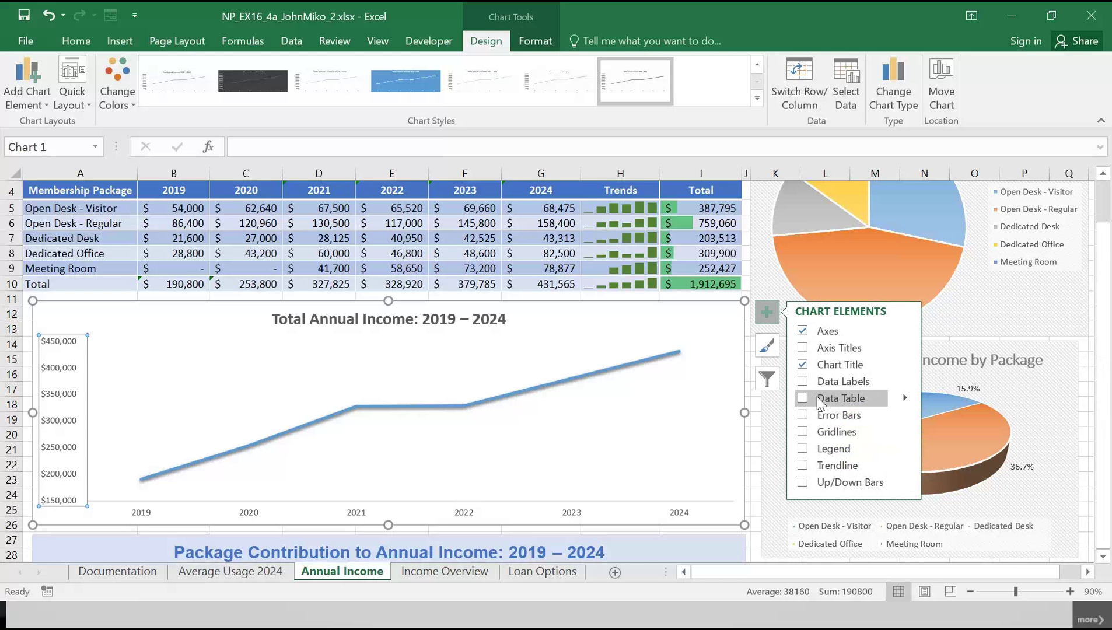
pyautogui.click(804, 432)
pyautogui.click(905, 431)
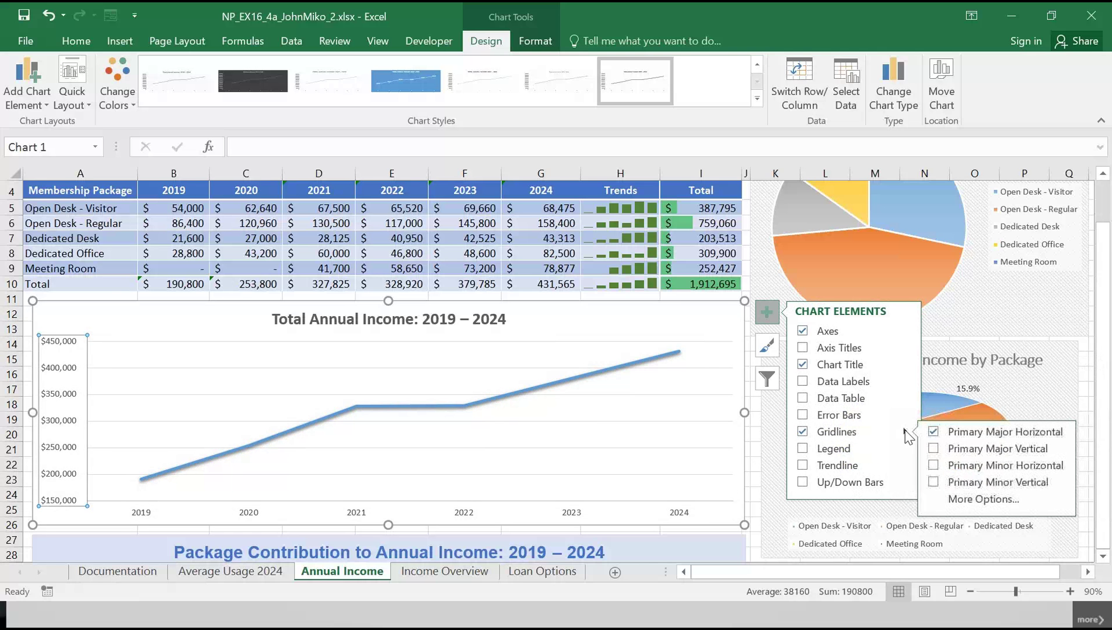
pyautogui.click(935, 450)
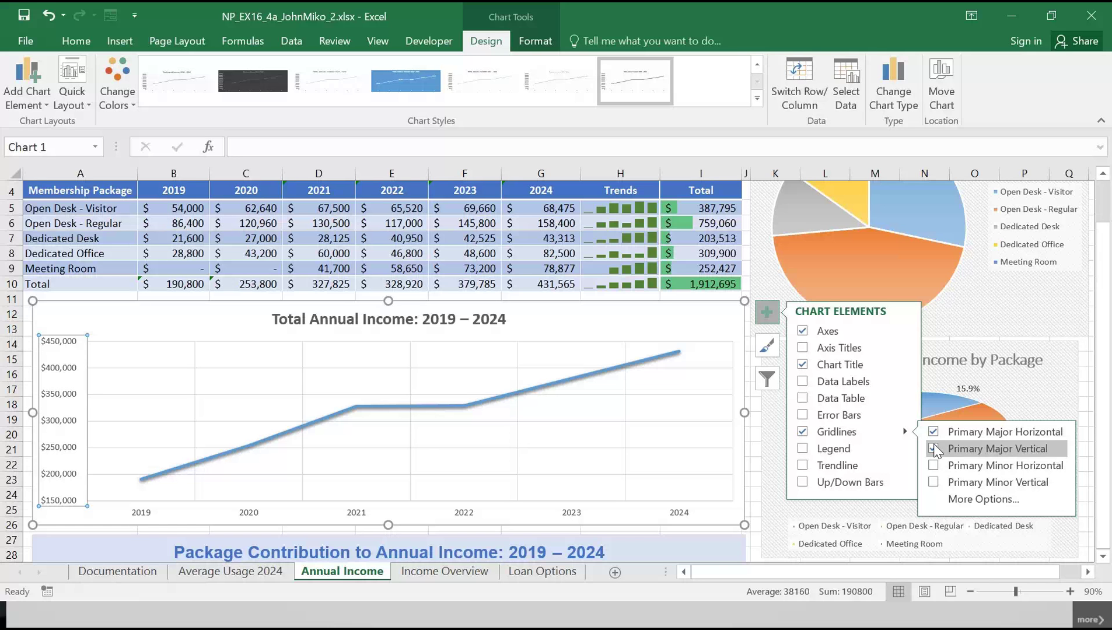
pyautogui.click(934, 449)
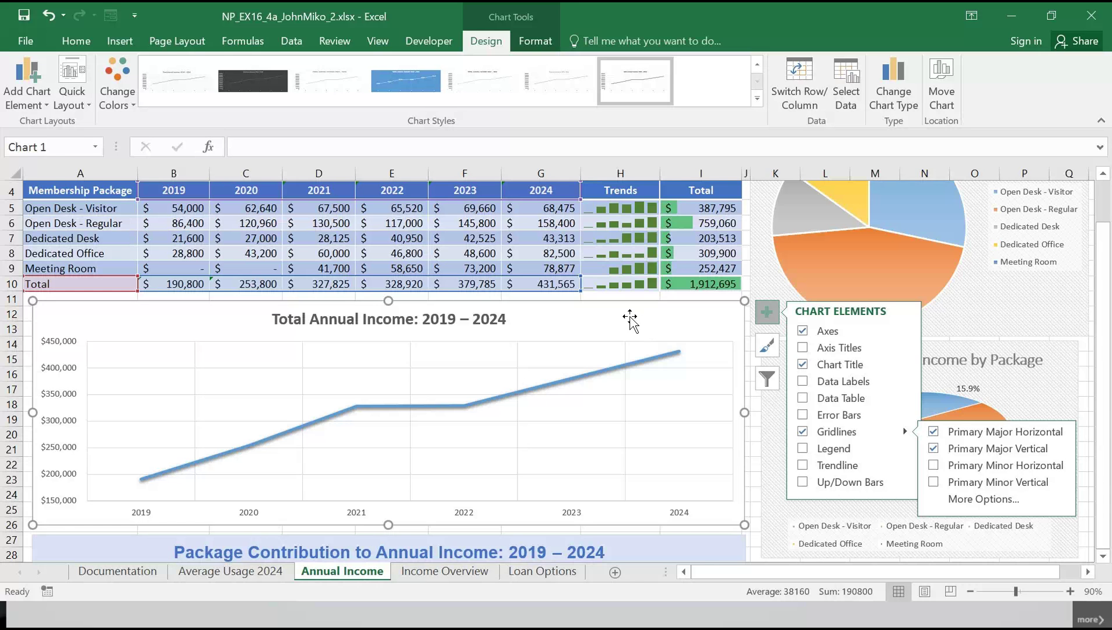
pyautogui.rightClick(611, 323)
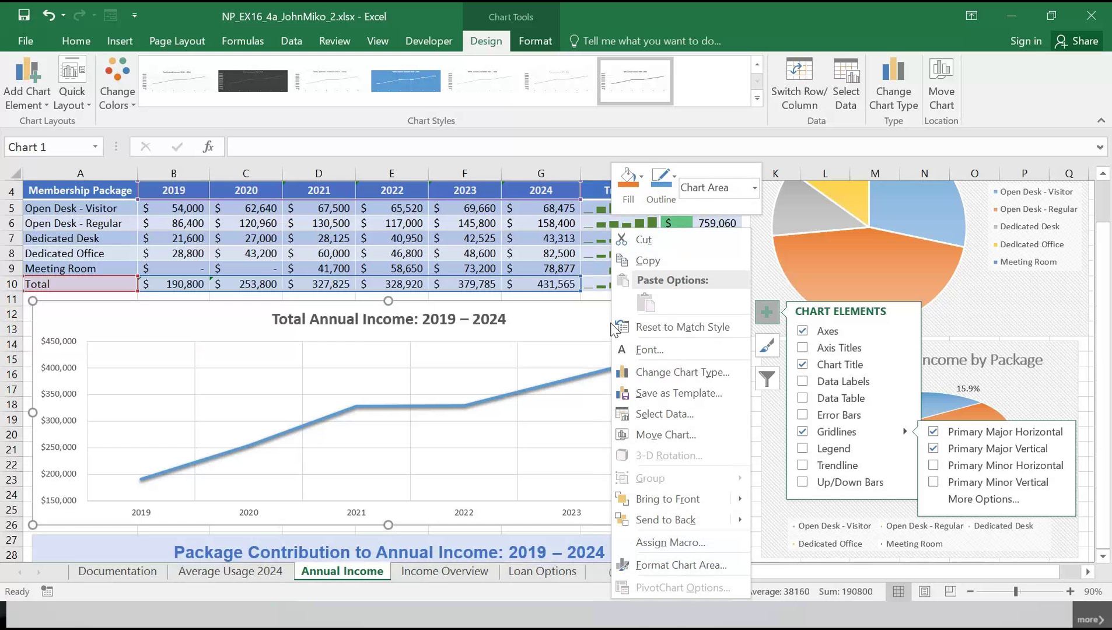
pyautogui.click(551, 325)
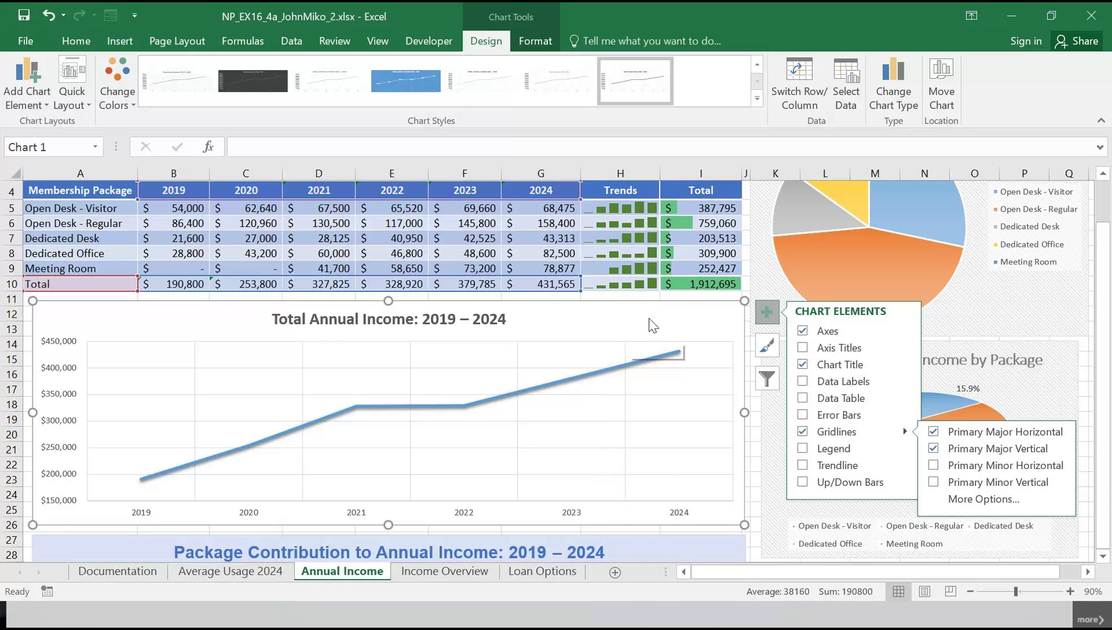
pyautogui.rightClick(648, 323)
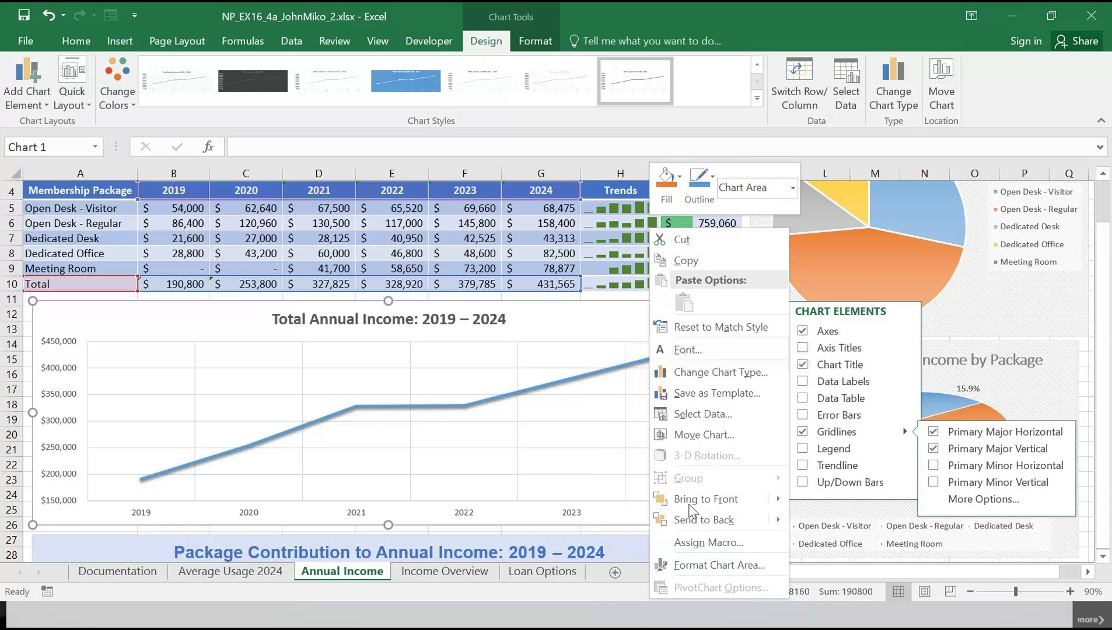
pyautogui.click(703, 566)
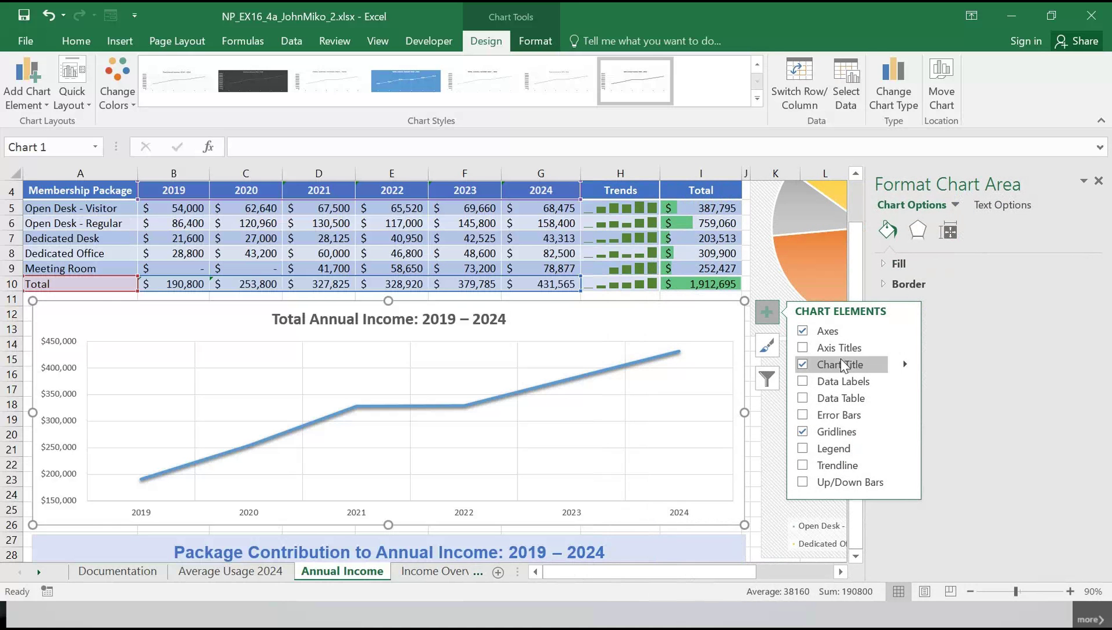
pyautogui.click(883, 263)
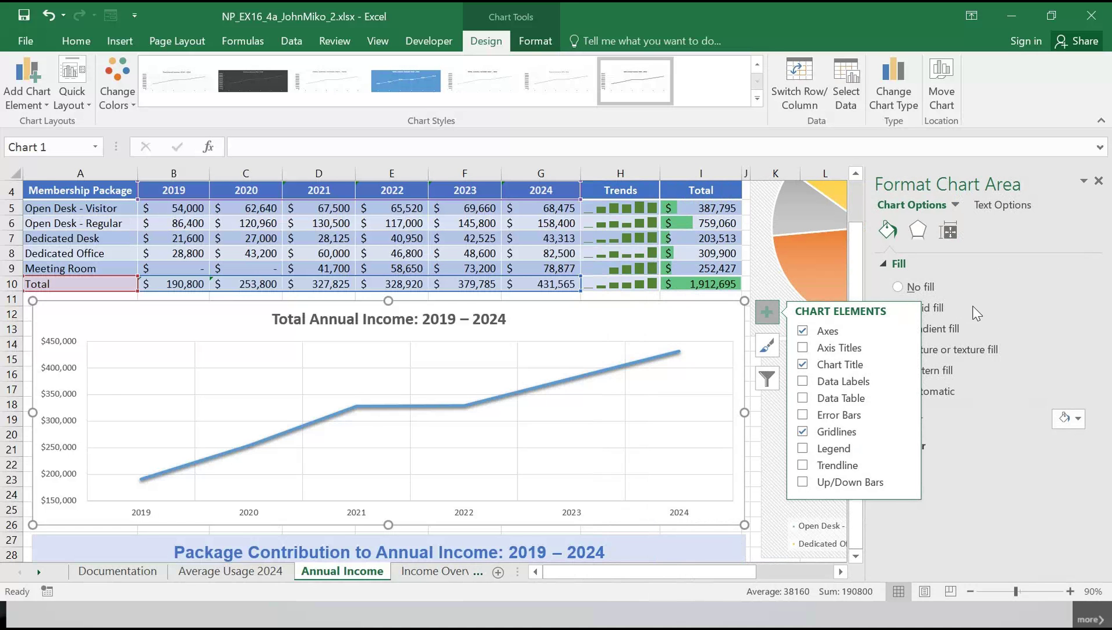
pyautogui.click(1074, 229)
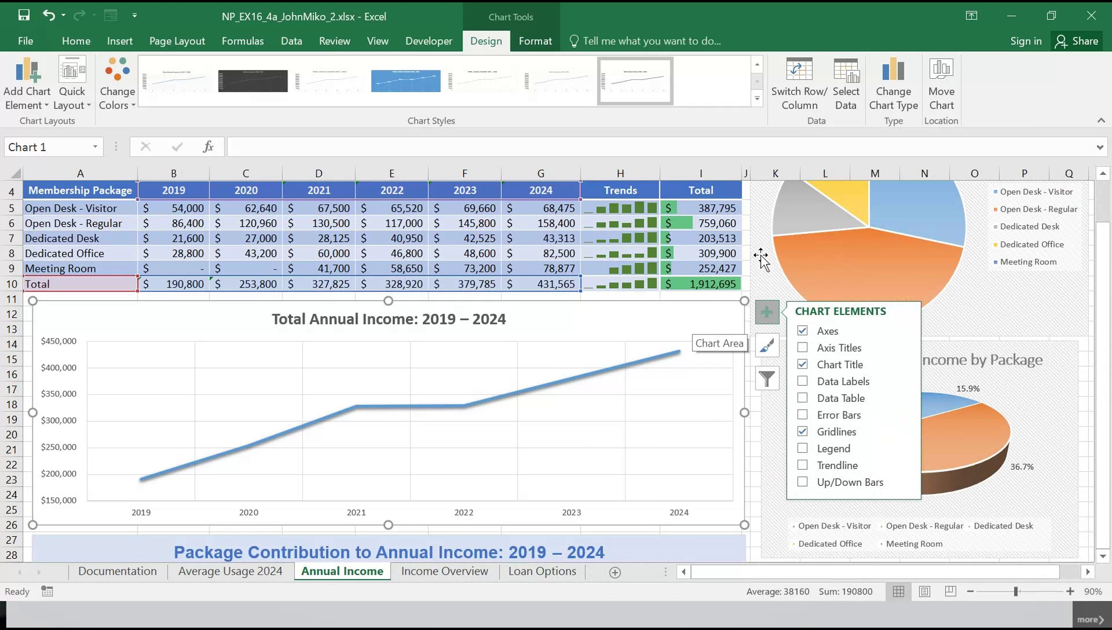
pyautogui.click(773, 313)
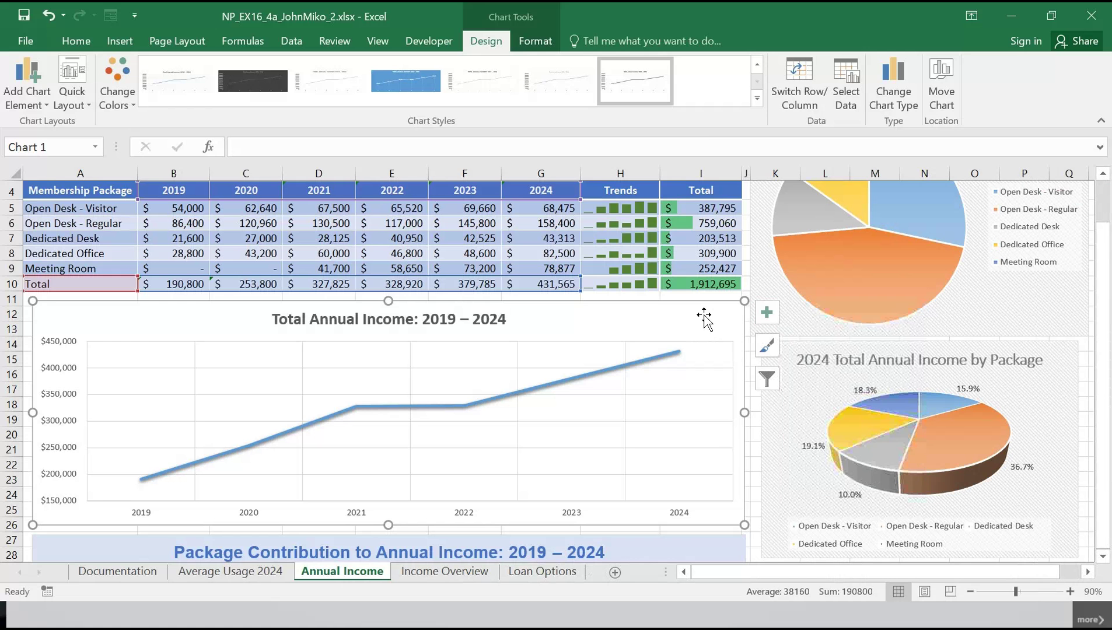
# - Give the line chart's chart area a solid fill in the theme color Blue, Accent 5, Lighter 80%
pyautogui.rightClick(709, 318)
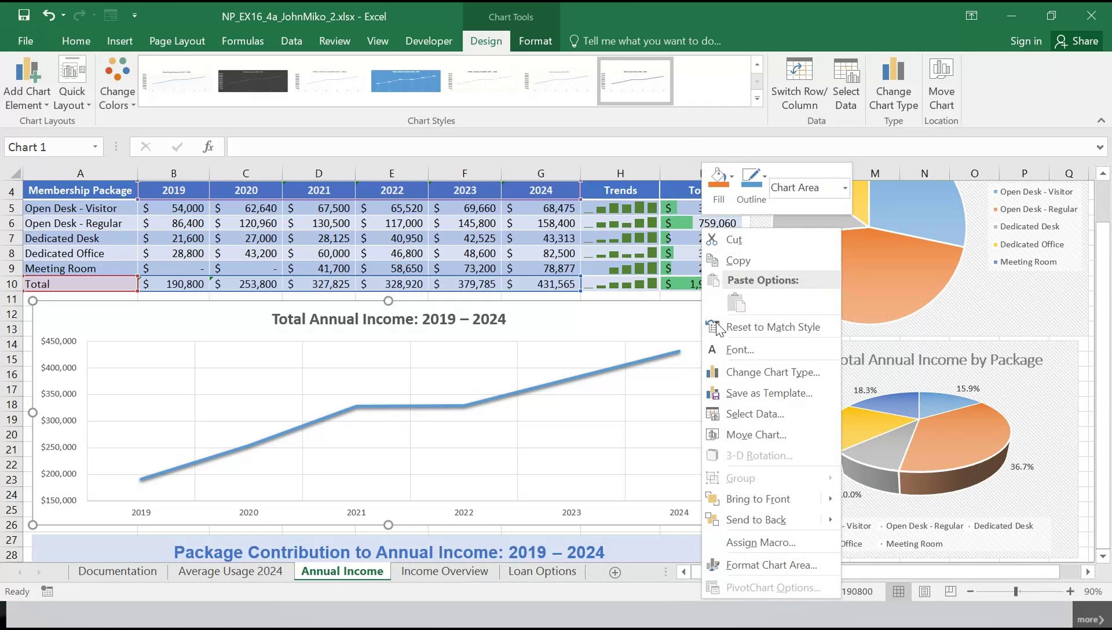
pyautogui.click(771, 563)
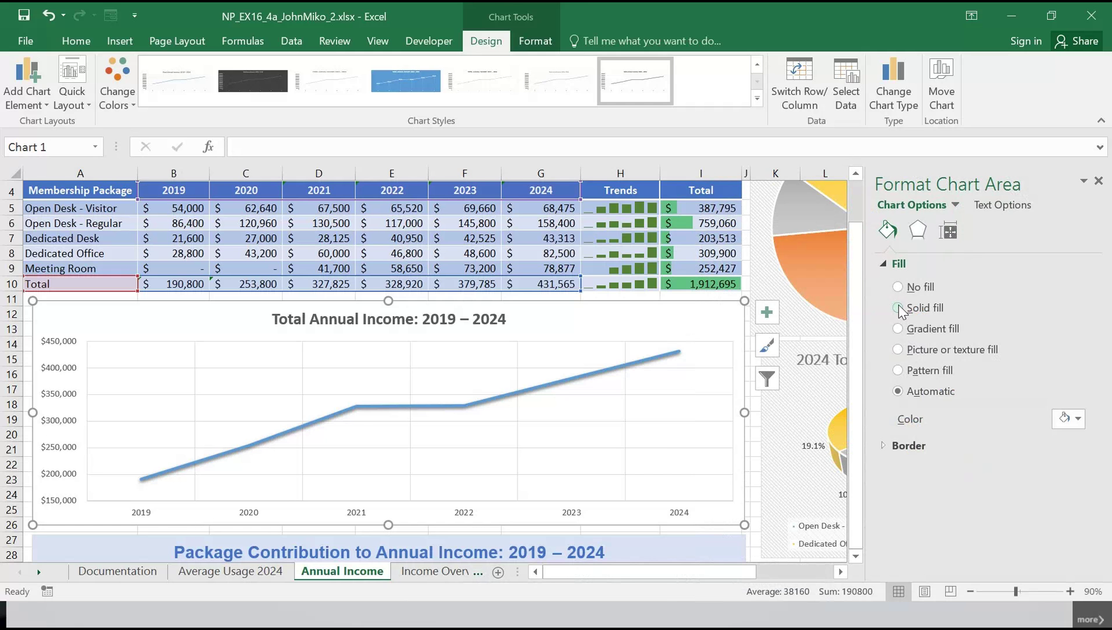
pyautogui.click(898, 308)
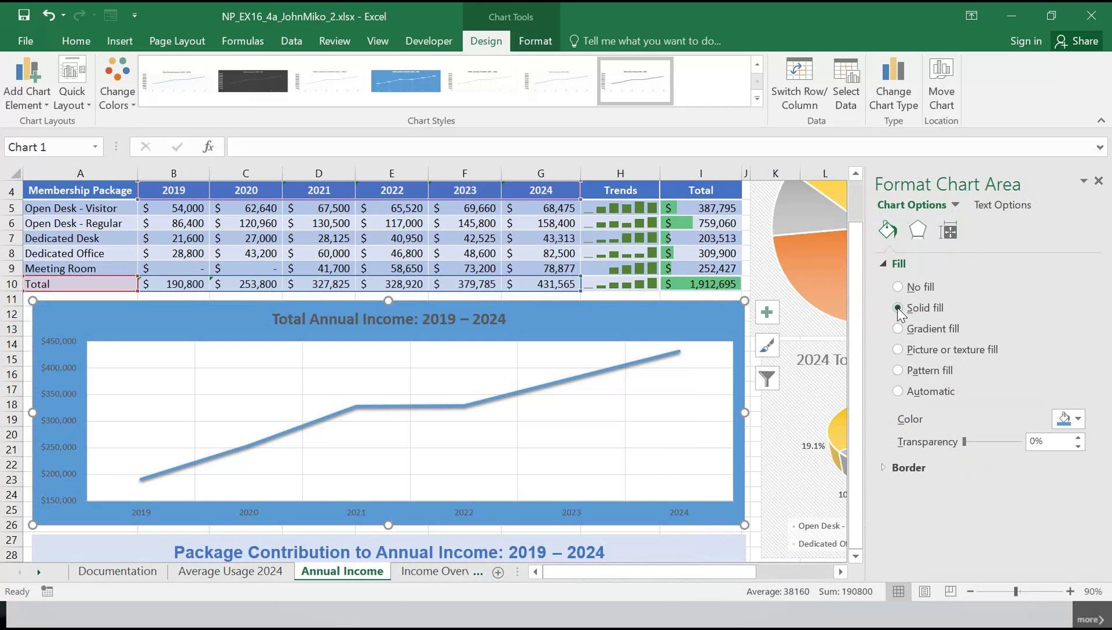
pyautogui.click(1079, 420)
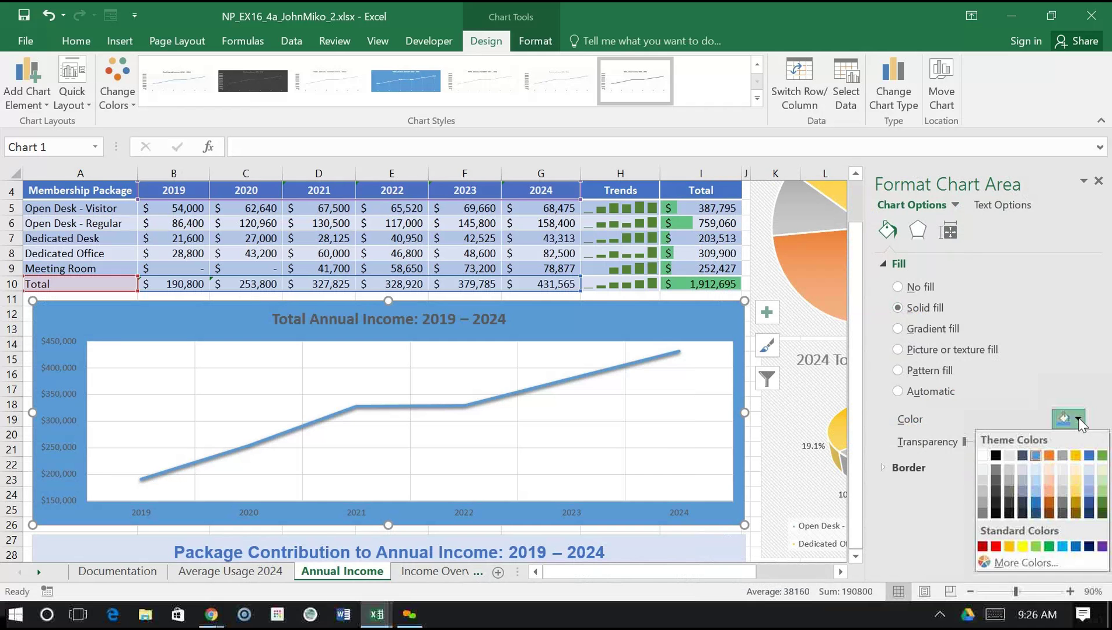
pyautogui.click(1089, 469)
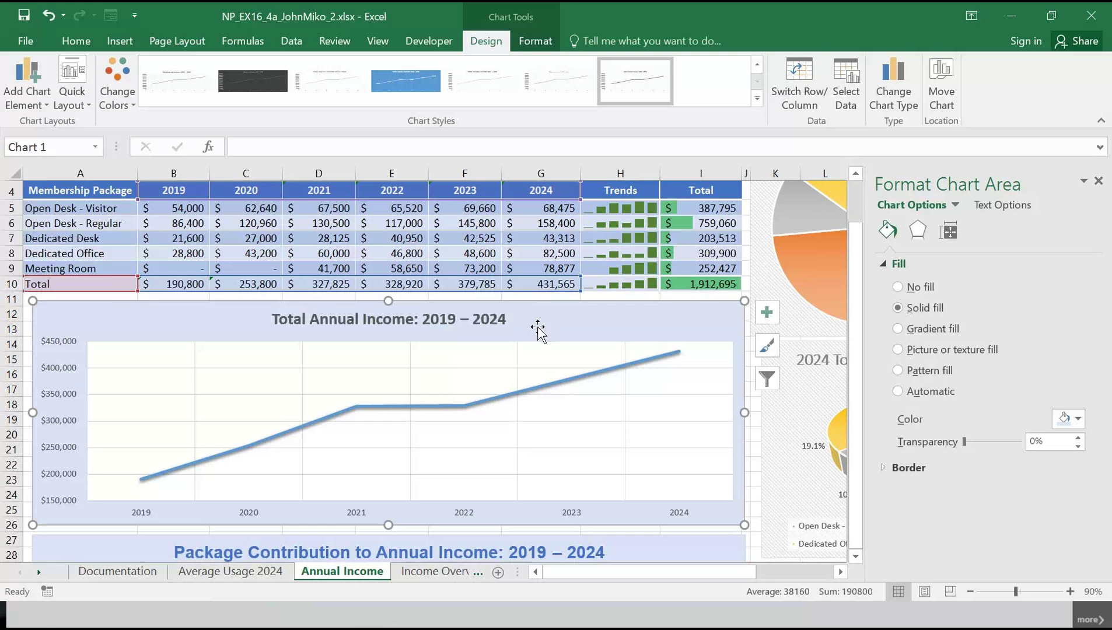
# - Format the Total Annual Income: 2019 – 2024 line chart's title in the Arial font with the font color Blue, Accent 5
pyautogui.click(468, 323)
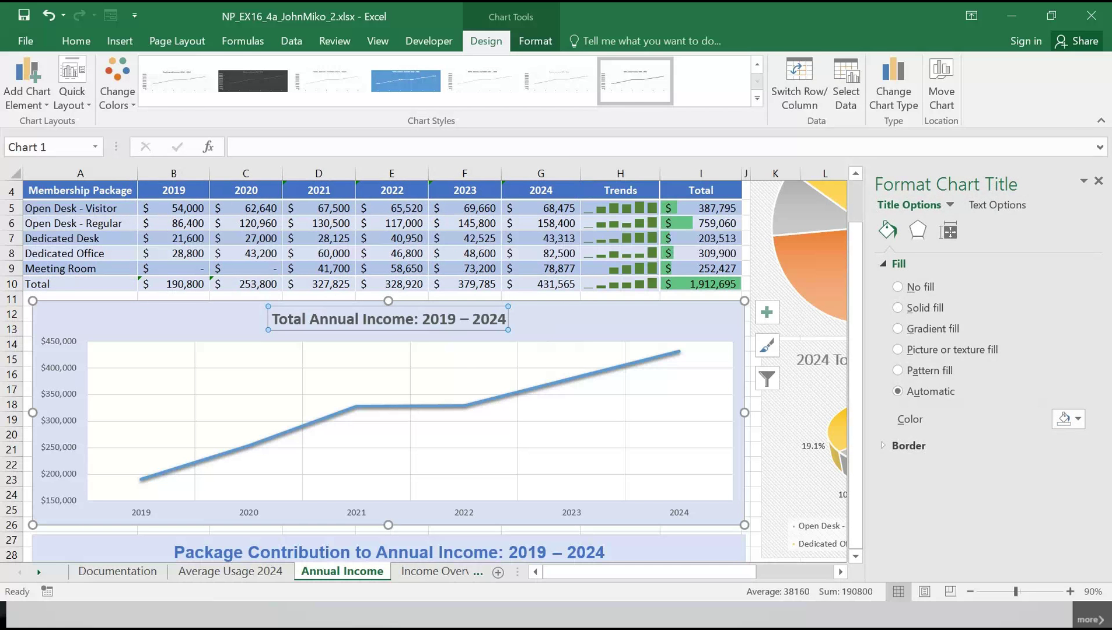
pyautogui.click(84, 47)
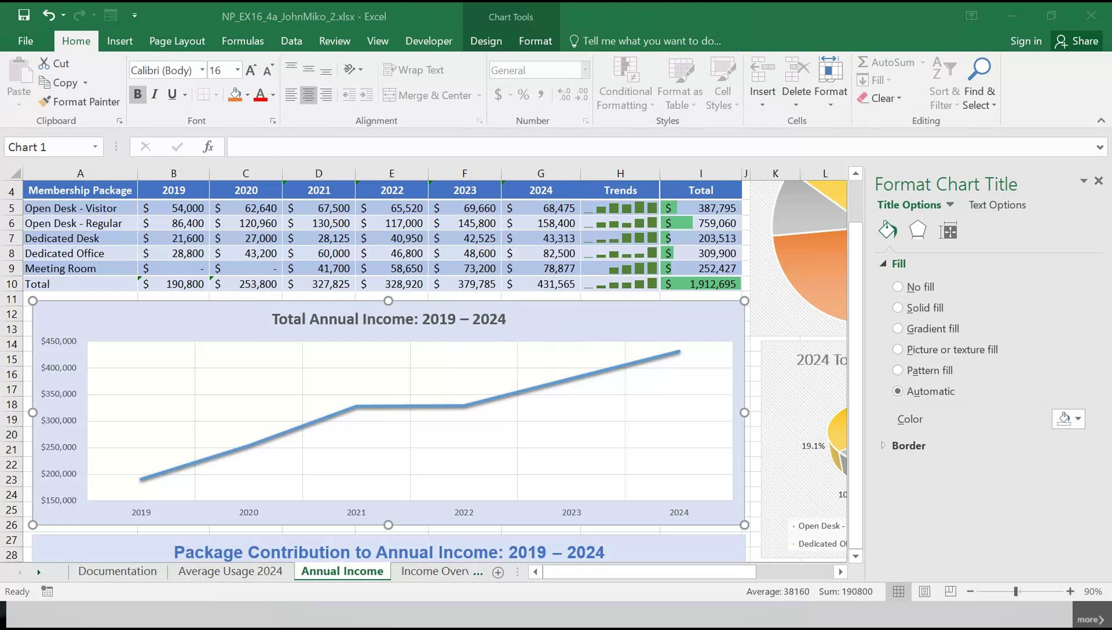
pyautogui.click(203, 71)
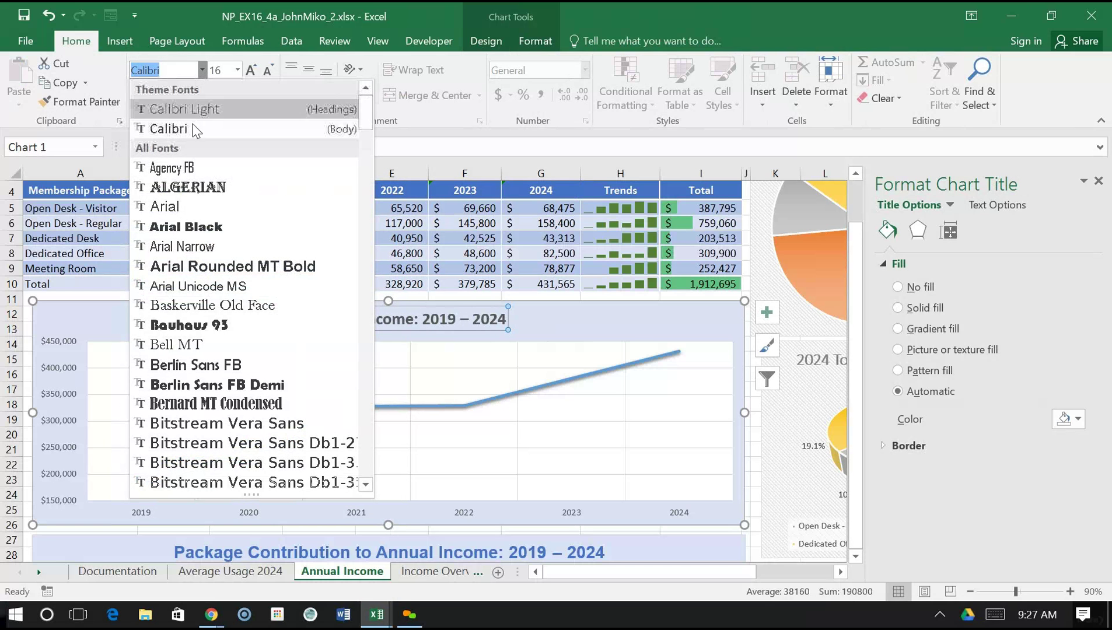
pyautogui.click(203, 211)
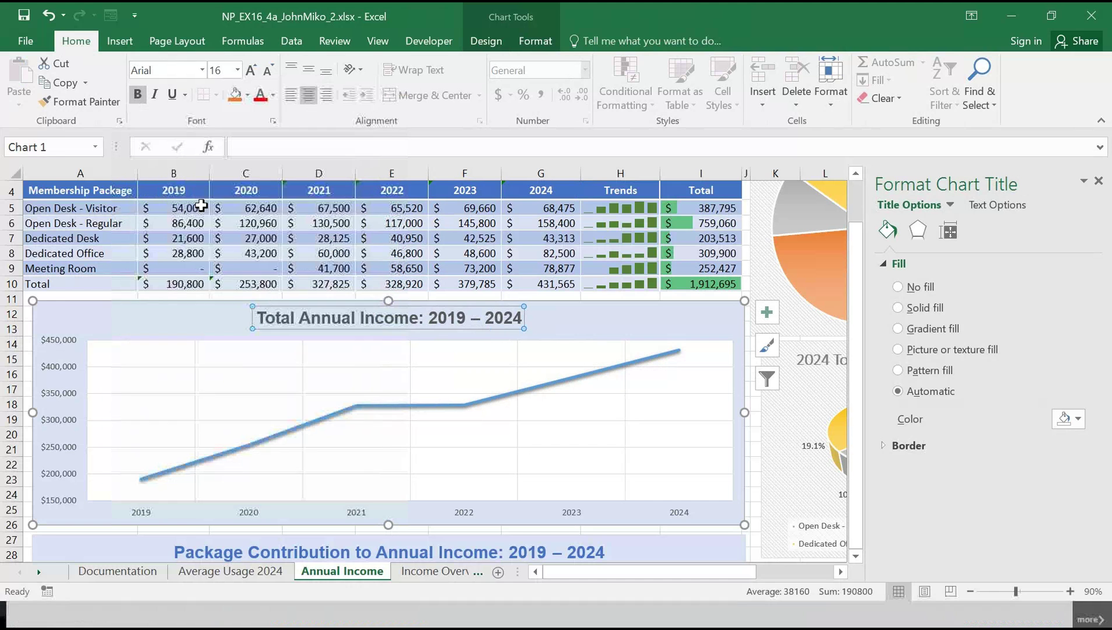
pyautogui.click(274, 97)
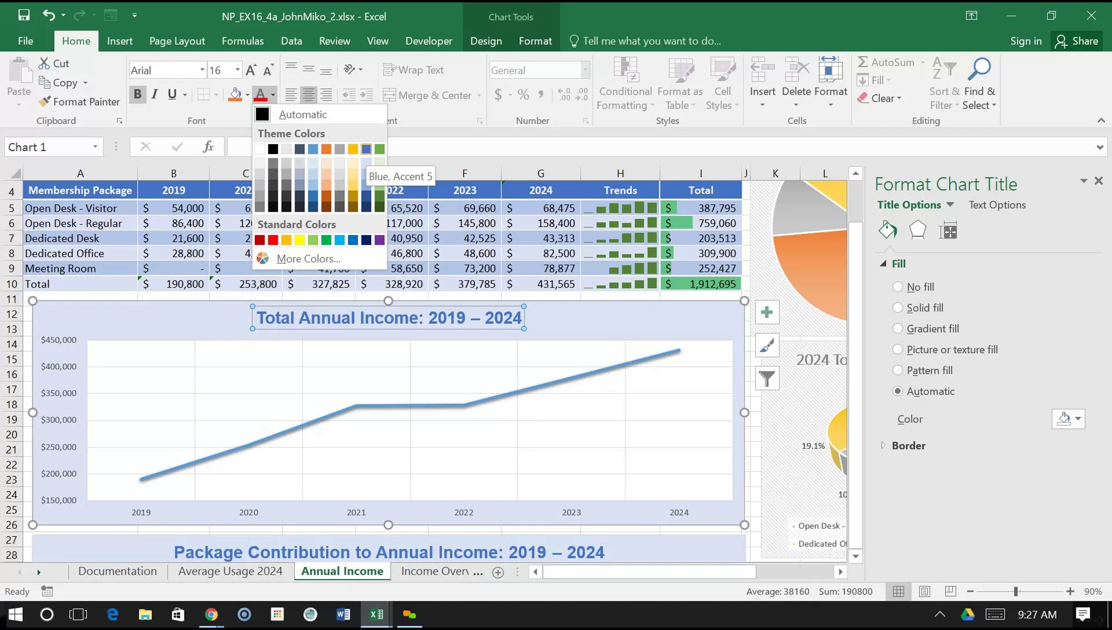
pyautogui.click(367, 150)
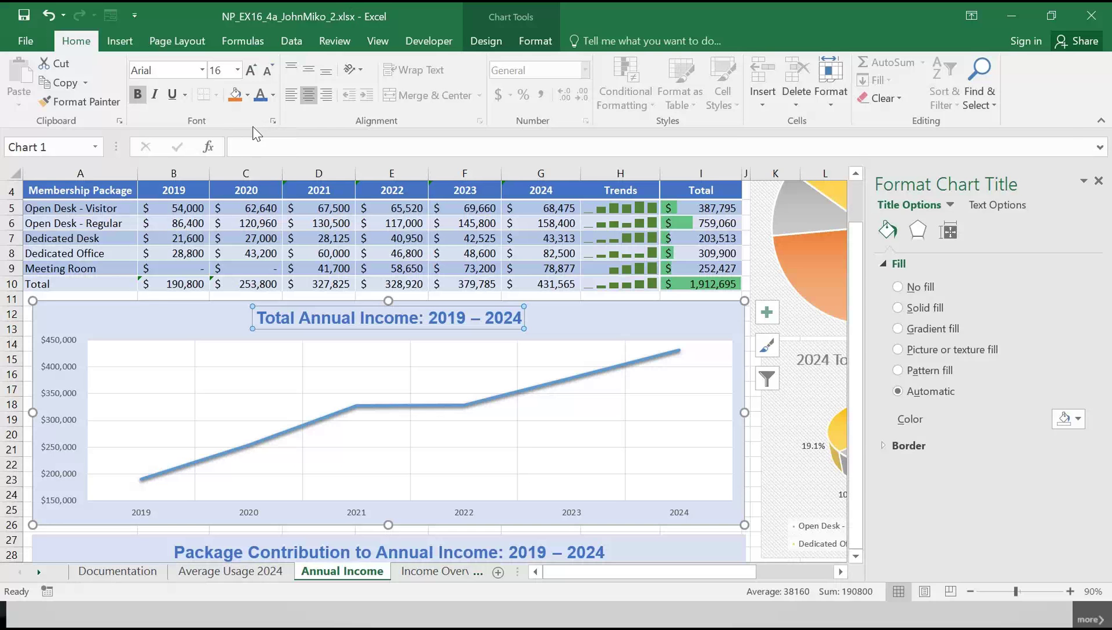
# - Remove the Total series from the data source of the Package Contribution to Annual Income: 2019 – 2024 stacked column chart
pyautogui.scroll(-1, 251, 132)
pyautogui.scroll(-4, 249, 129)
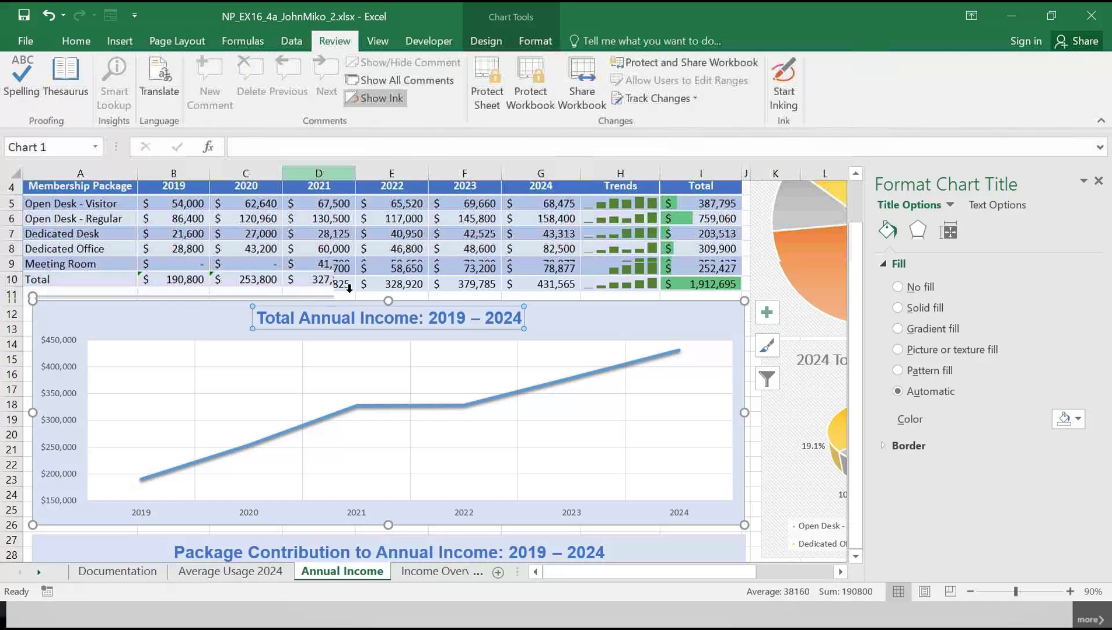
pyautogui.scroll(-2, 398, 458)
pyautogui.scroll(-4, 398, 458)
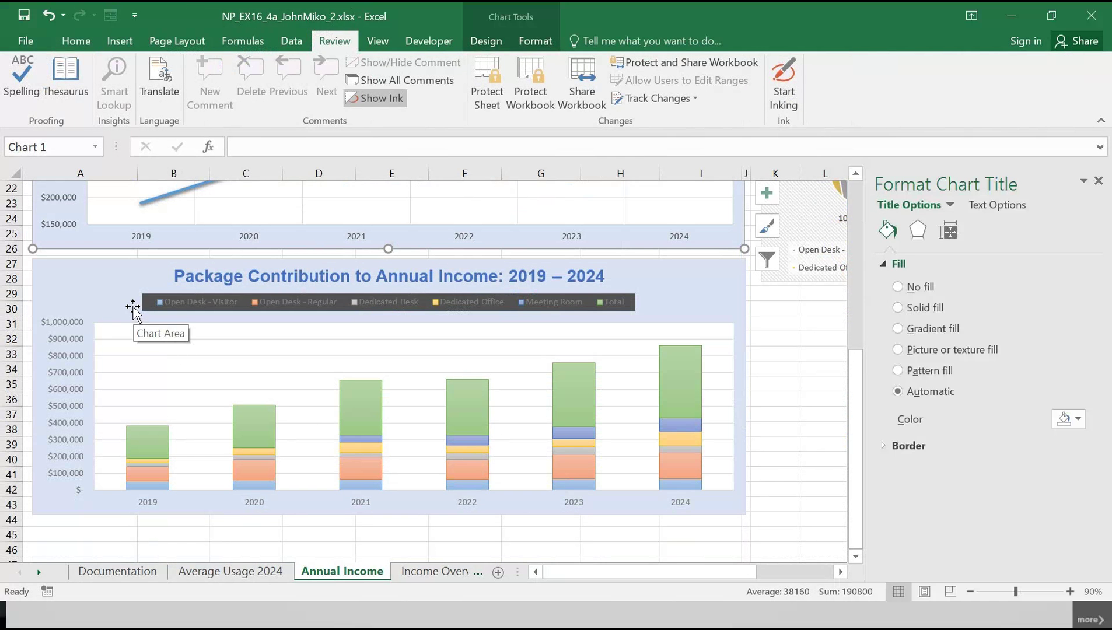
pyautogui.click(110, 292)
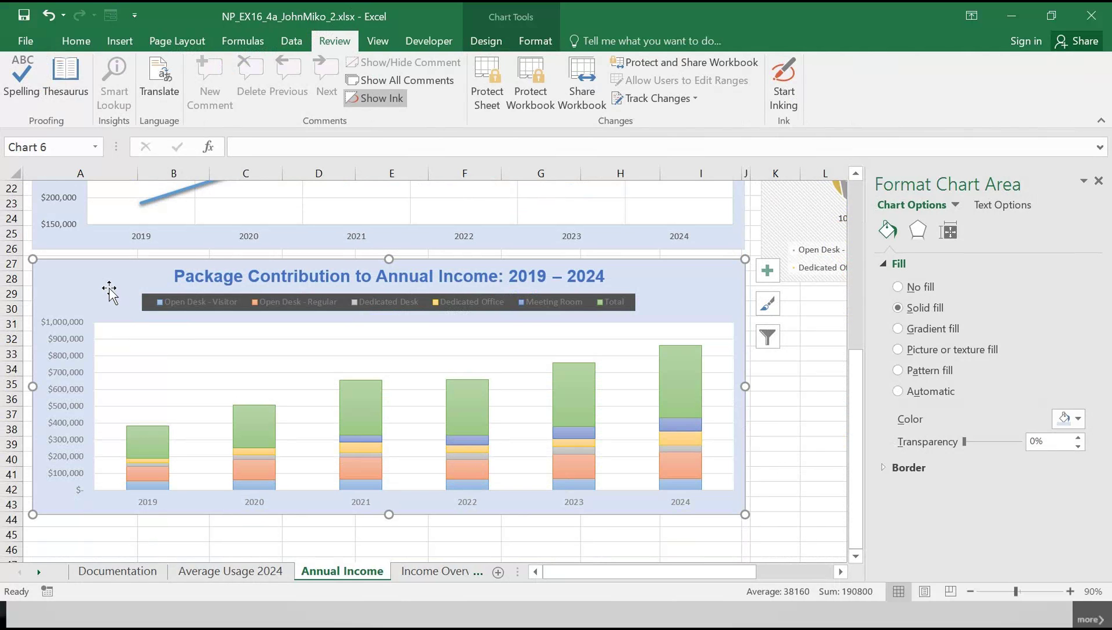
pyautogui.click(487, 40)
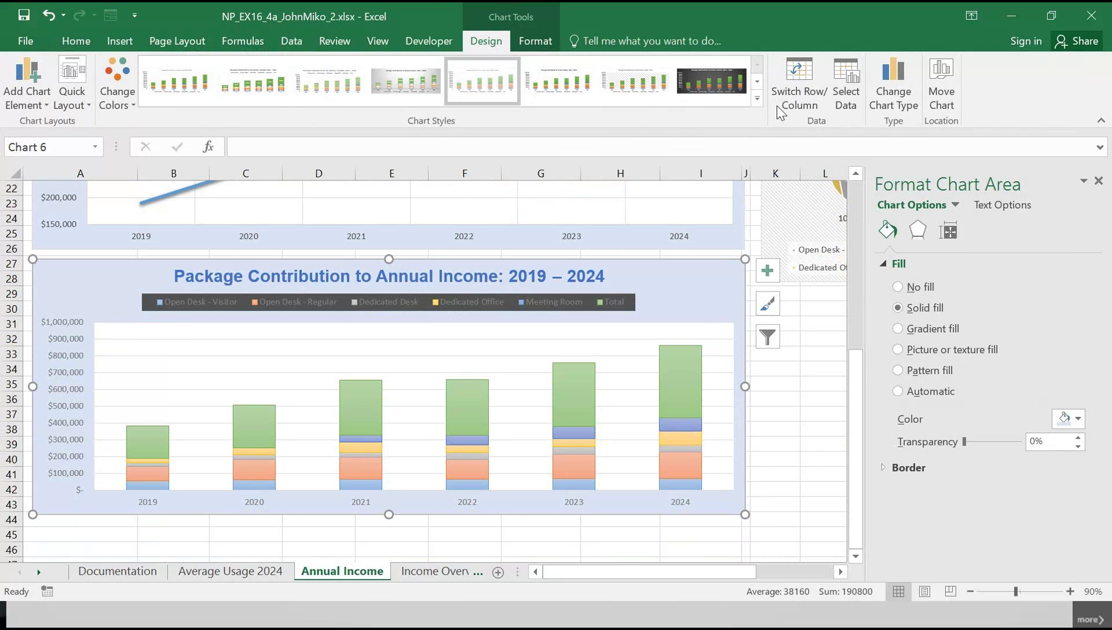
pyautogui.click(846, 87)
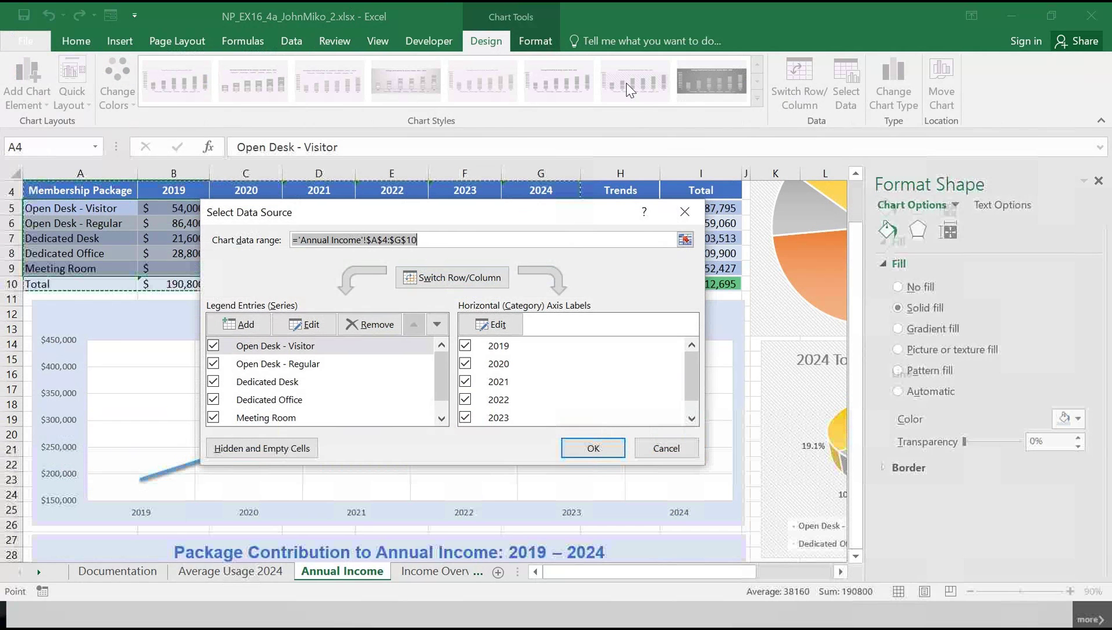
pyautogui.click(441, 419)
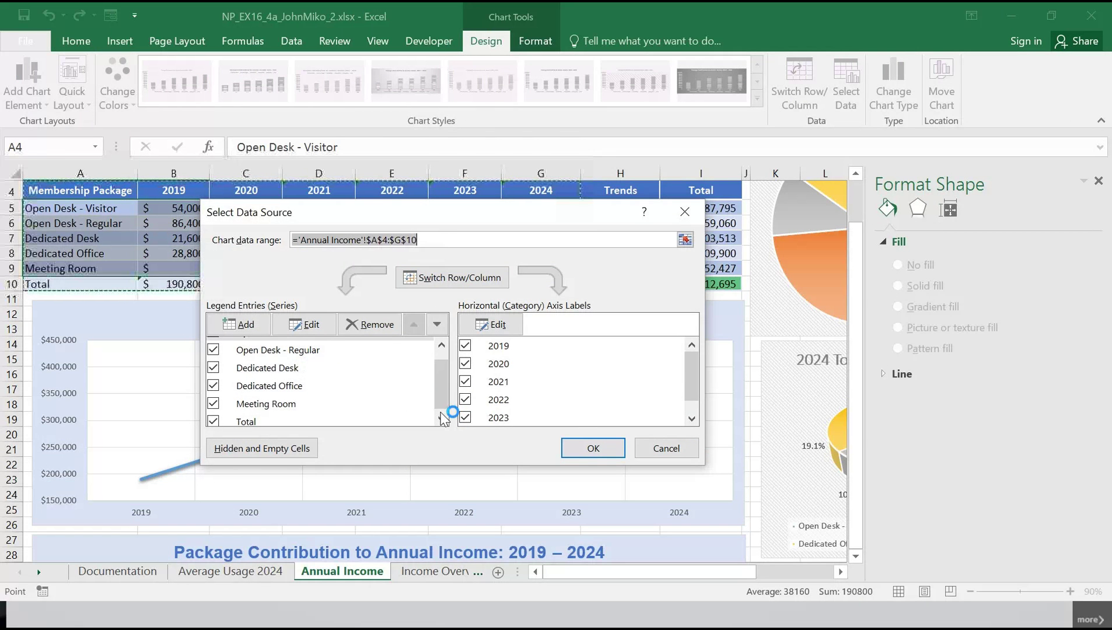
pyautogui.click(442, 418)
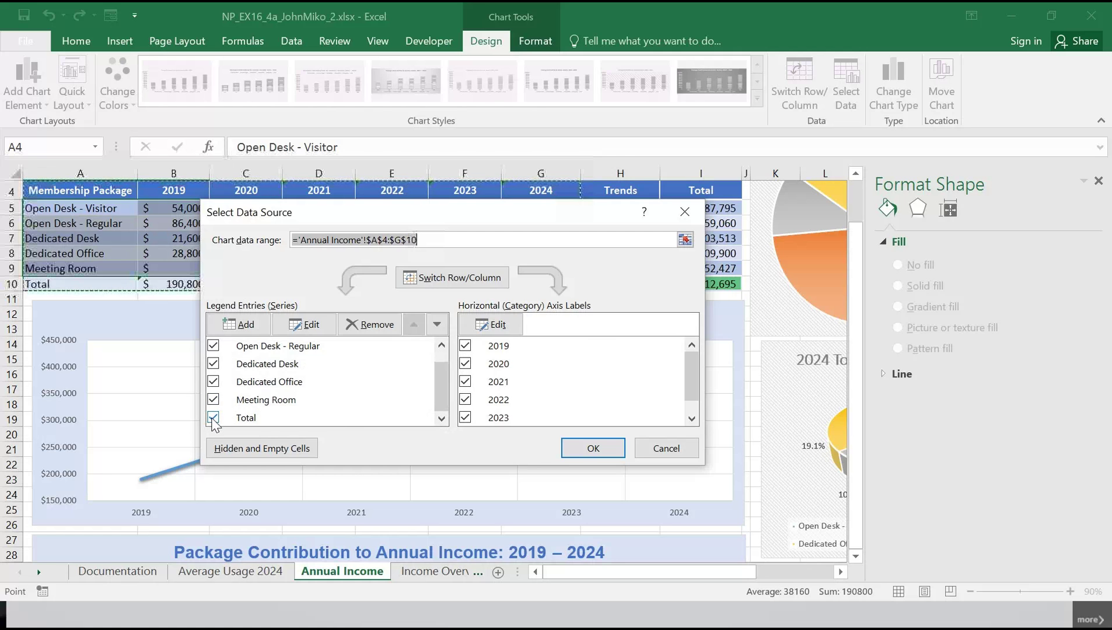
pyautogui.click(243, 417)
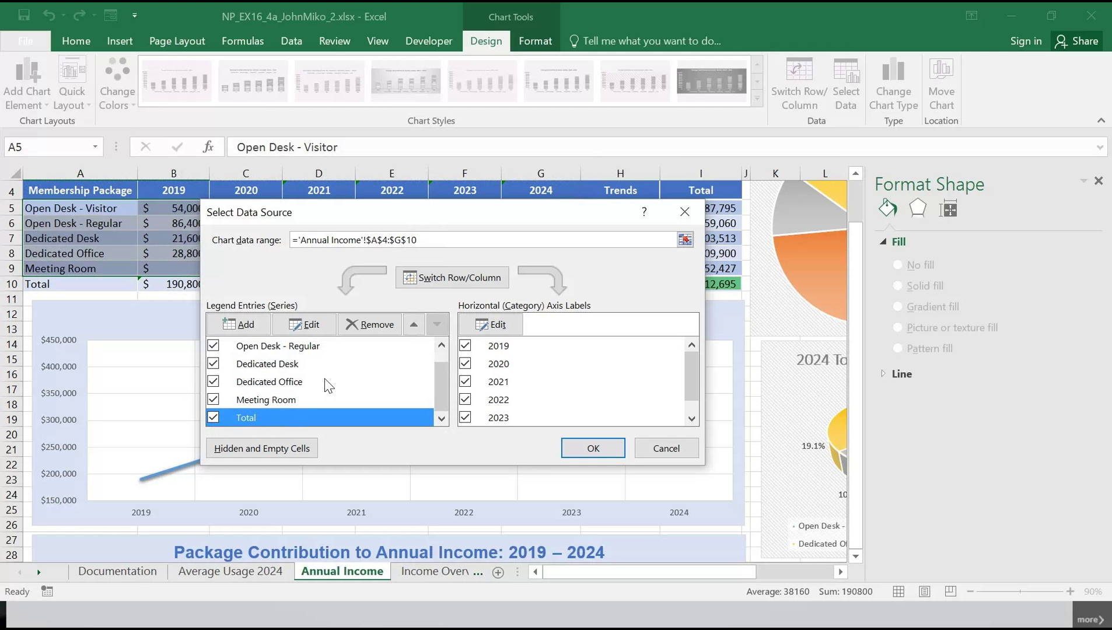
pyautogui.click(358, 330)
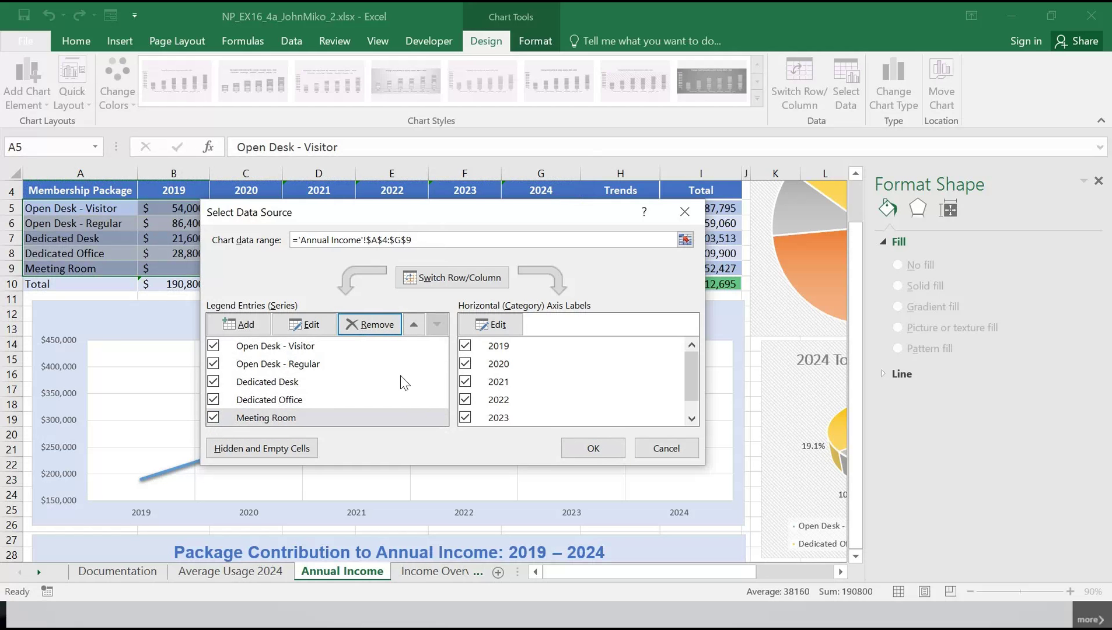
pyautogui.click(605, 449)
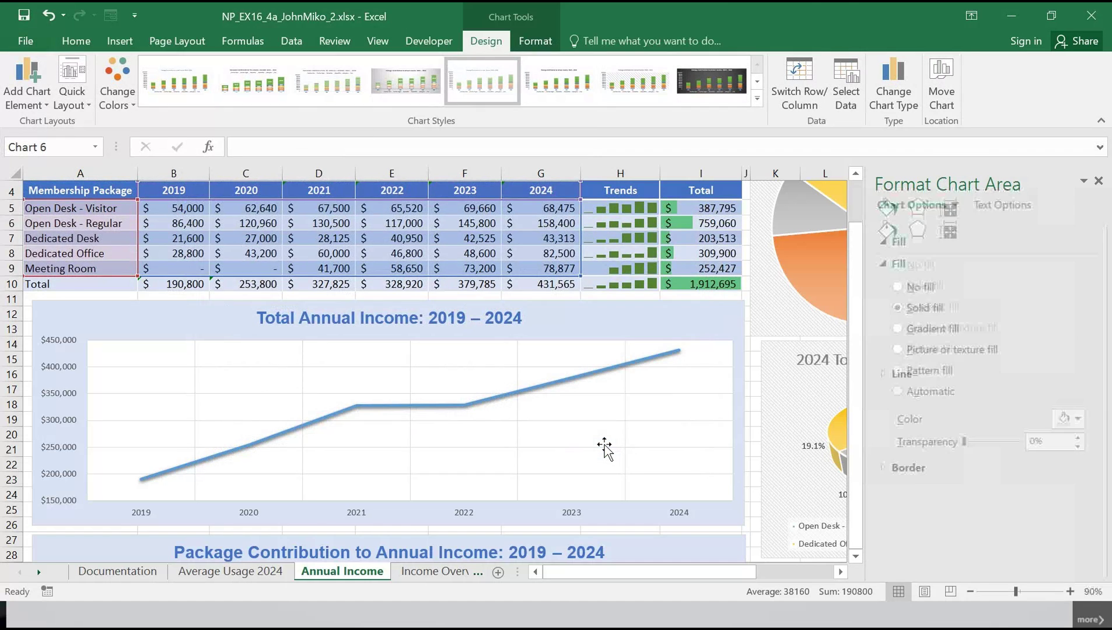
# - Change the solid fill of the Package Contribution chart's legend to the white theme color
pyautogui.scroll(-4, 605, 449)
pyautogui.scroll(-2, 705, 500)
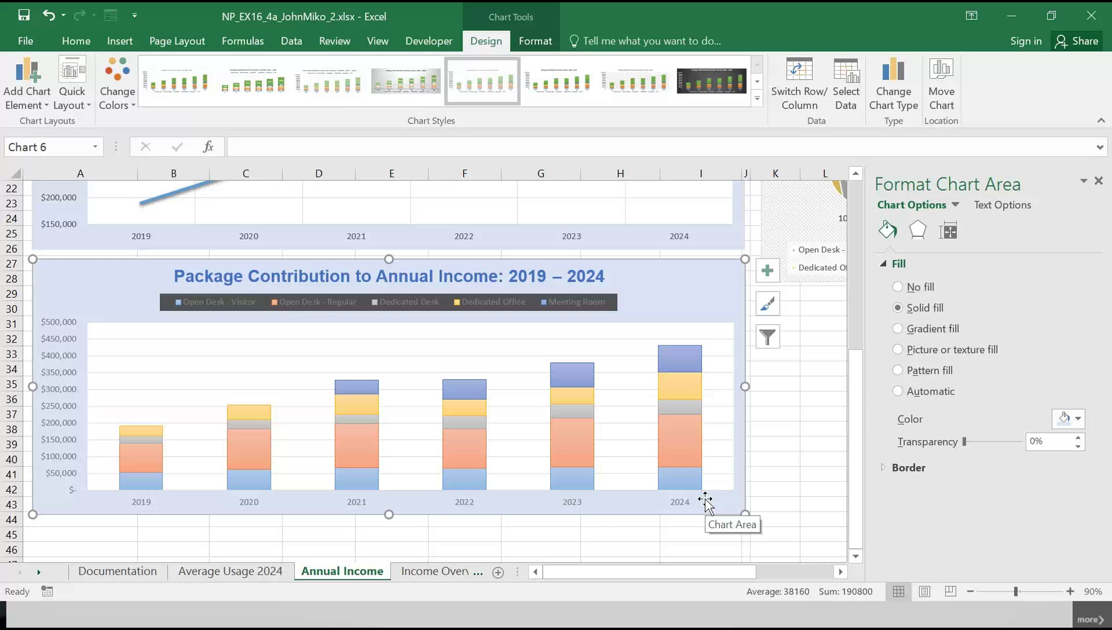
pyautogui.rightClick(603, 303)
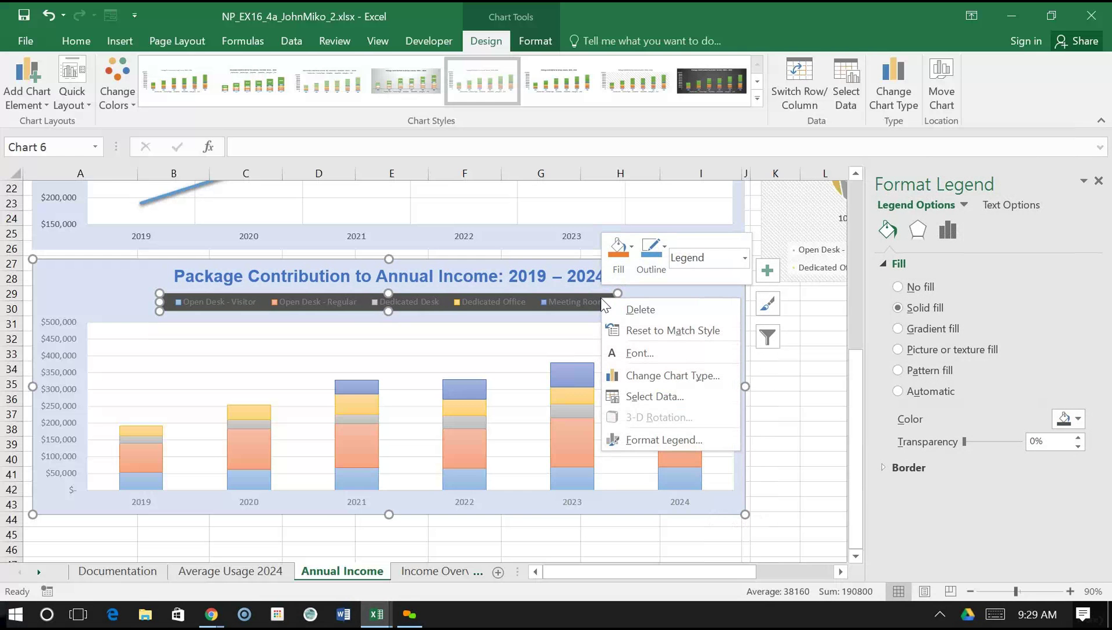
pyautogui.click(690, 436)
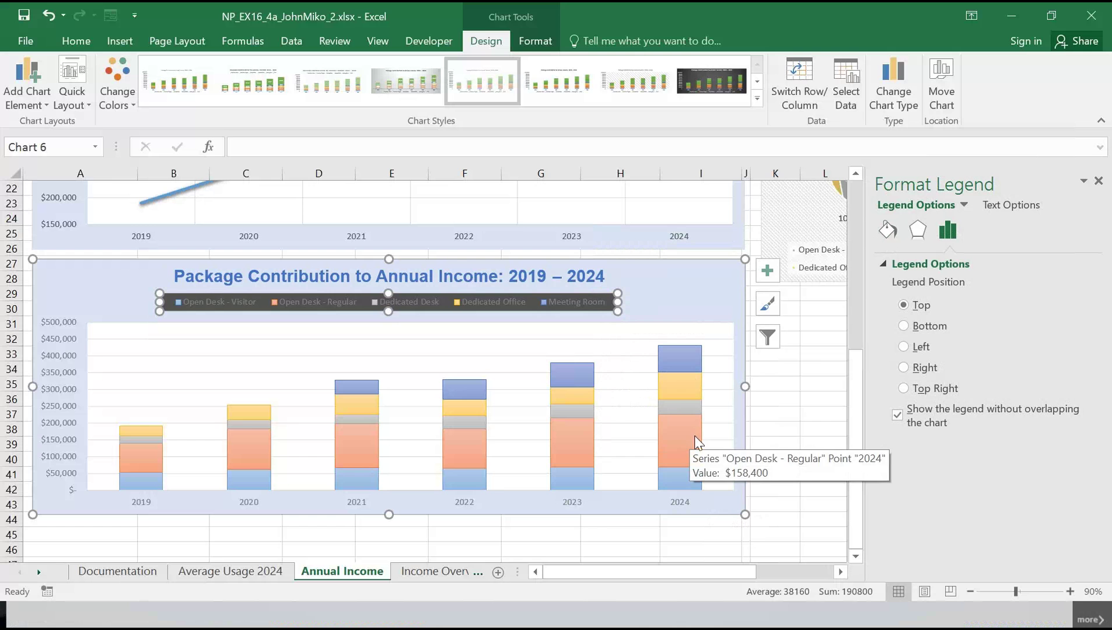
pyautogui.click(889, 229)
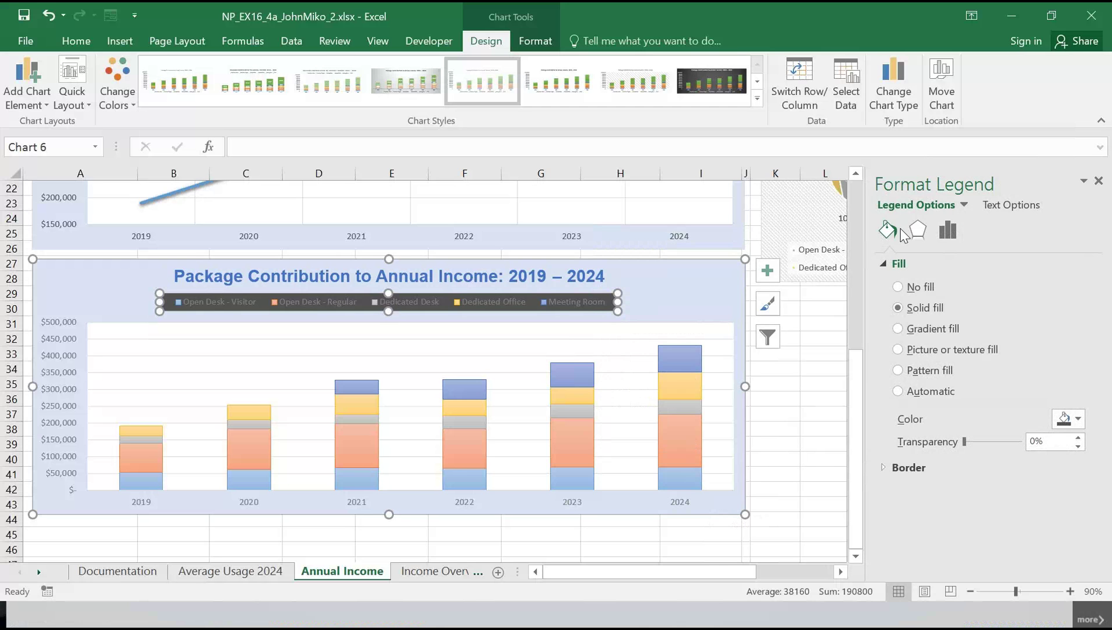
pyautogui.click(1074, 419)
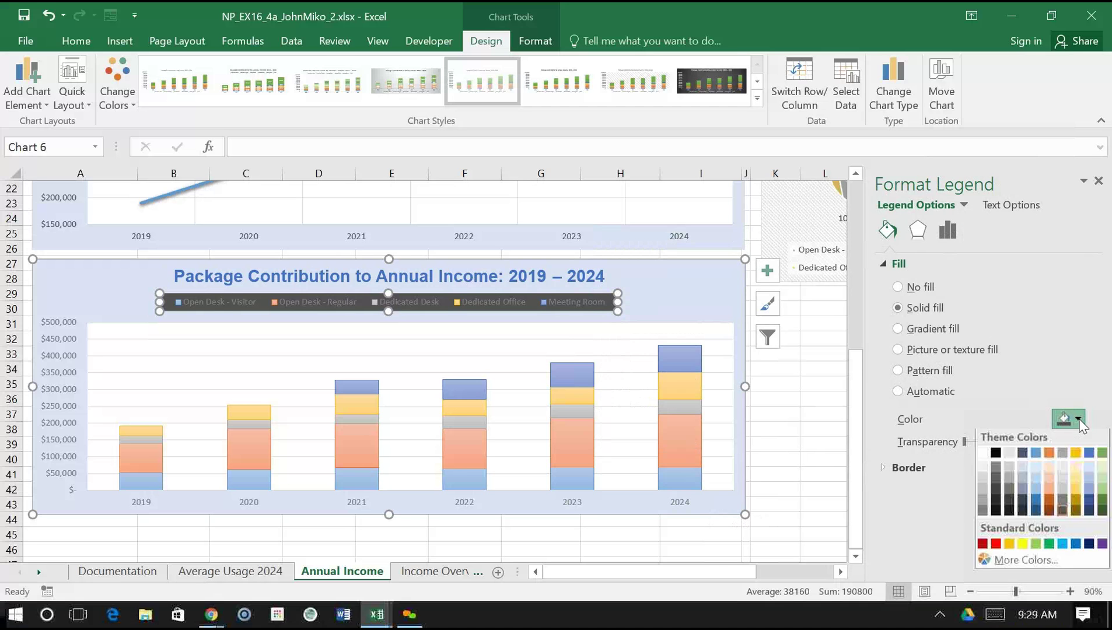
pyautogui.click(984, 455)
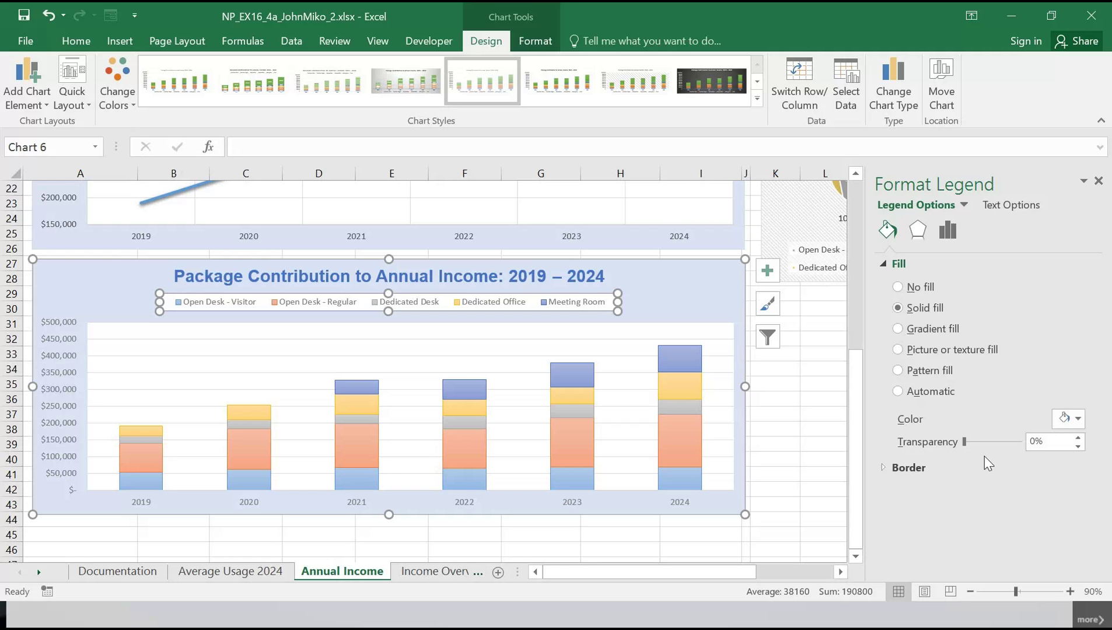
# - Add a solid line border in a blue theme color to the Package Contribution chart's legend
pyautogui.click(883, 467)
pyautogui.scroll(-1, 1041, 471)
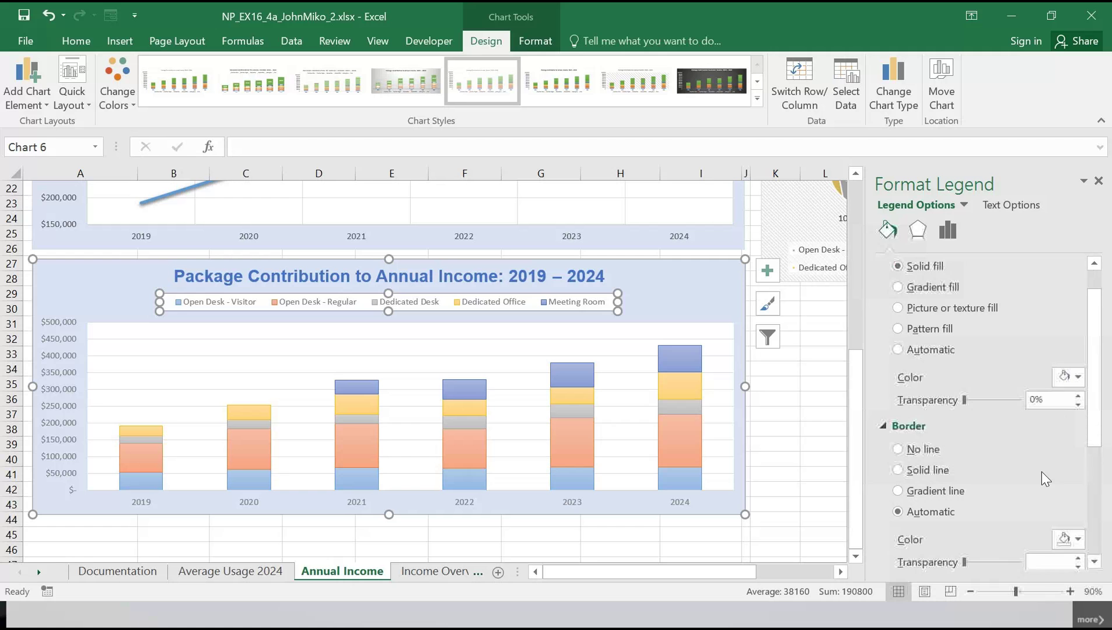
pyautogui.click(915, 471)
pyautogui.scroll(-1, 1011, 471)
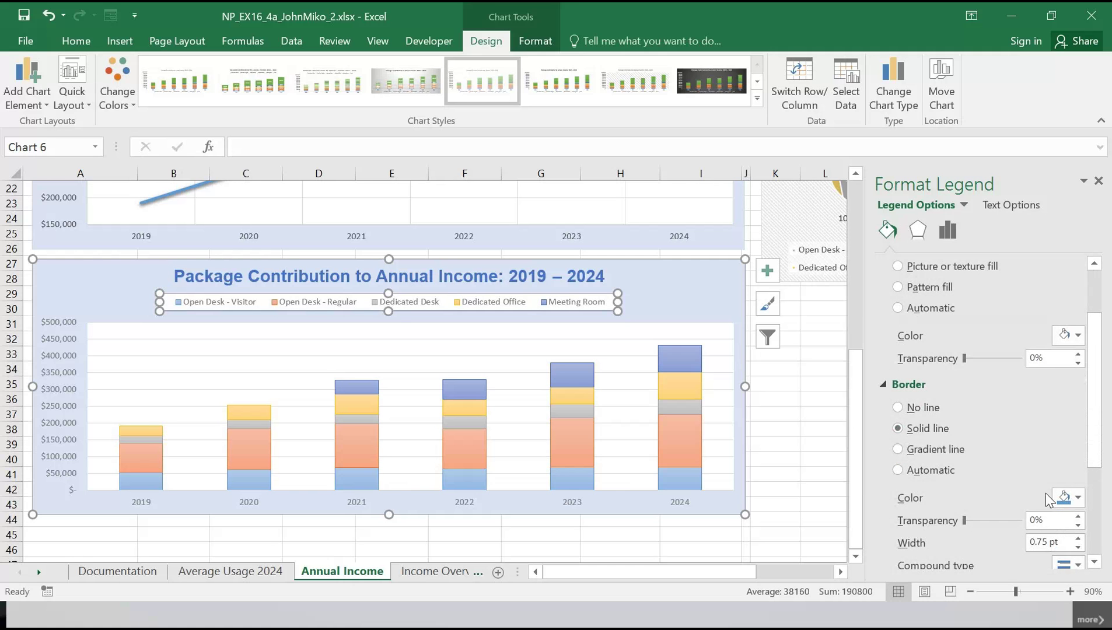
pyautogui.click(1082, 499)
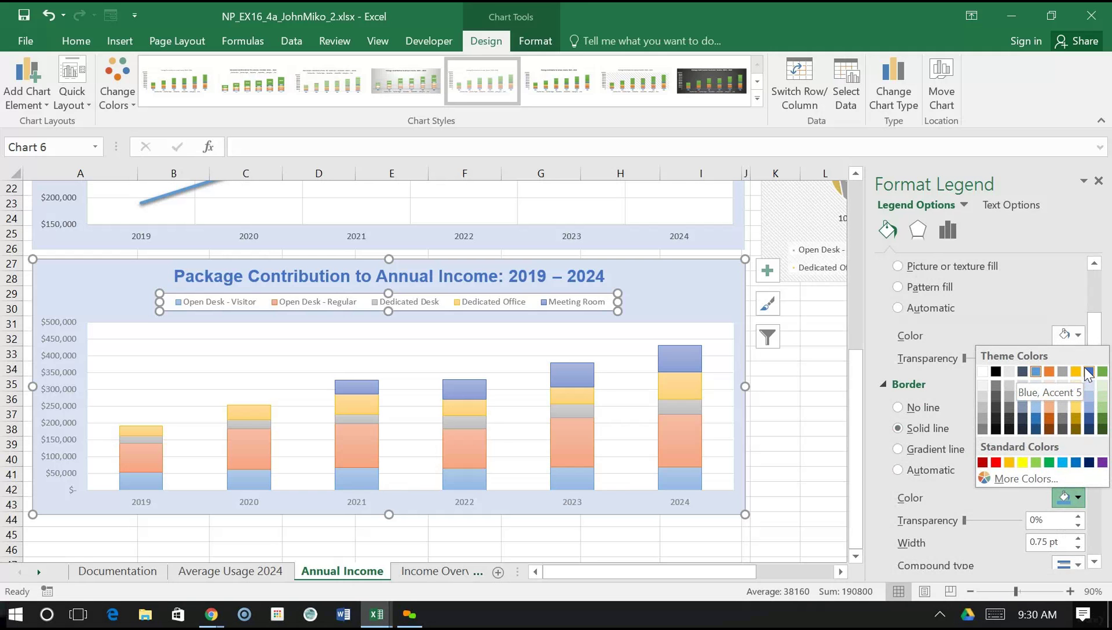
pyautogui.click(1039, 371)
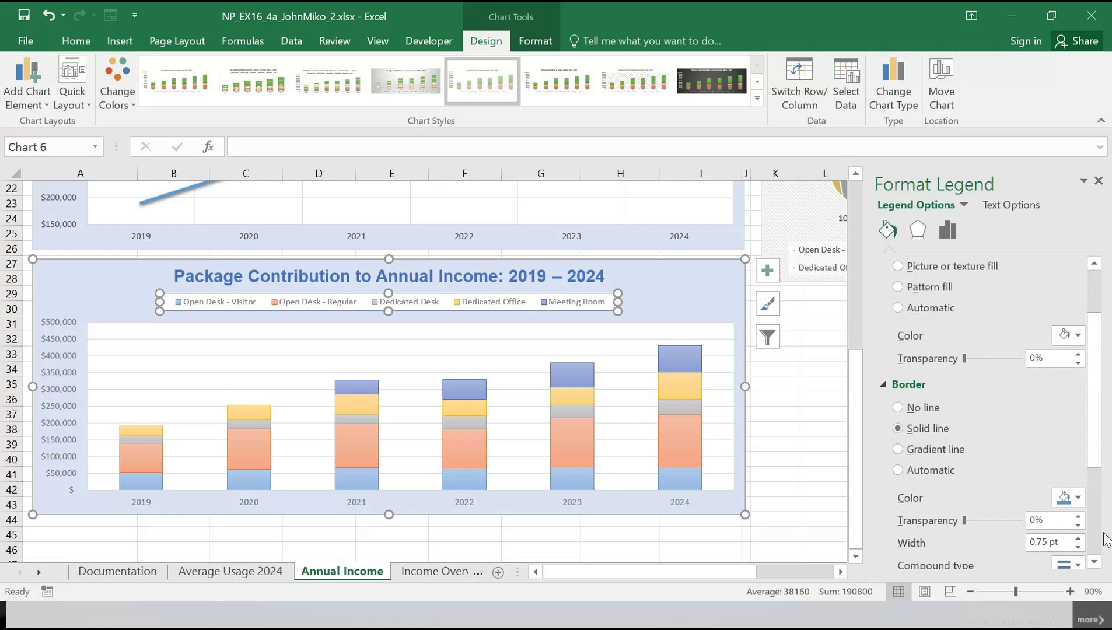
# - Apply the outer shadow preset offset diagonally to the bottom right, at a 45° angle, to the Package Contribution chart's legend
pyautogui.scroll(-3, 1092, 380)
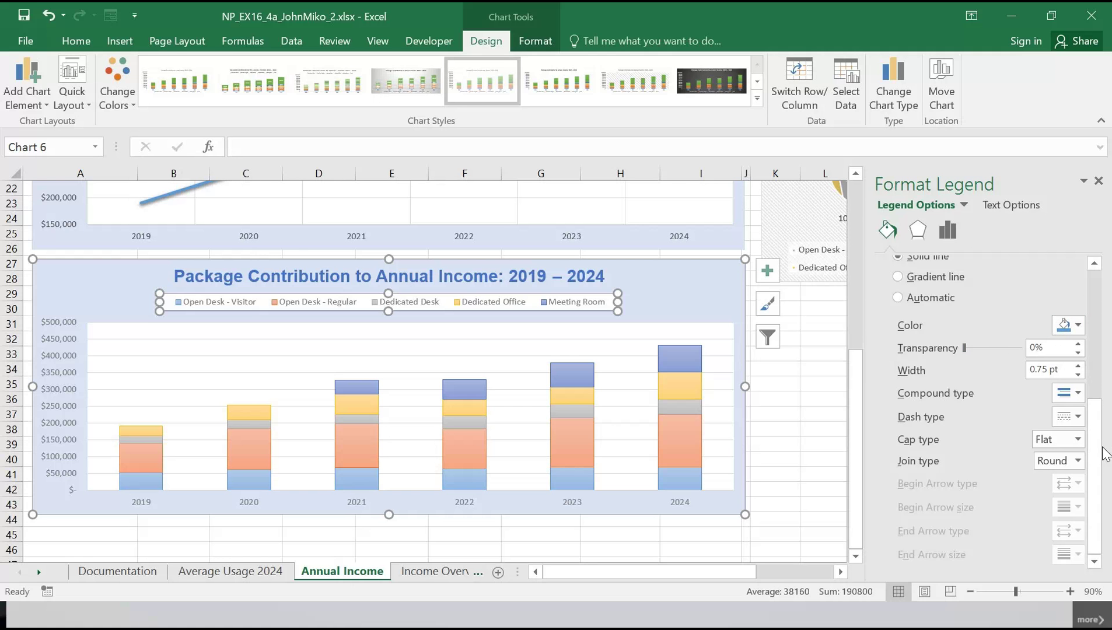
pyautogui.moveTo(1095, 454); pyautogui.dragTo(1095, 301)
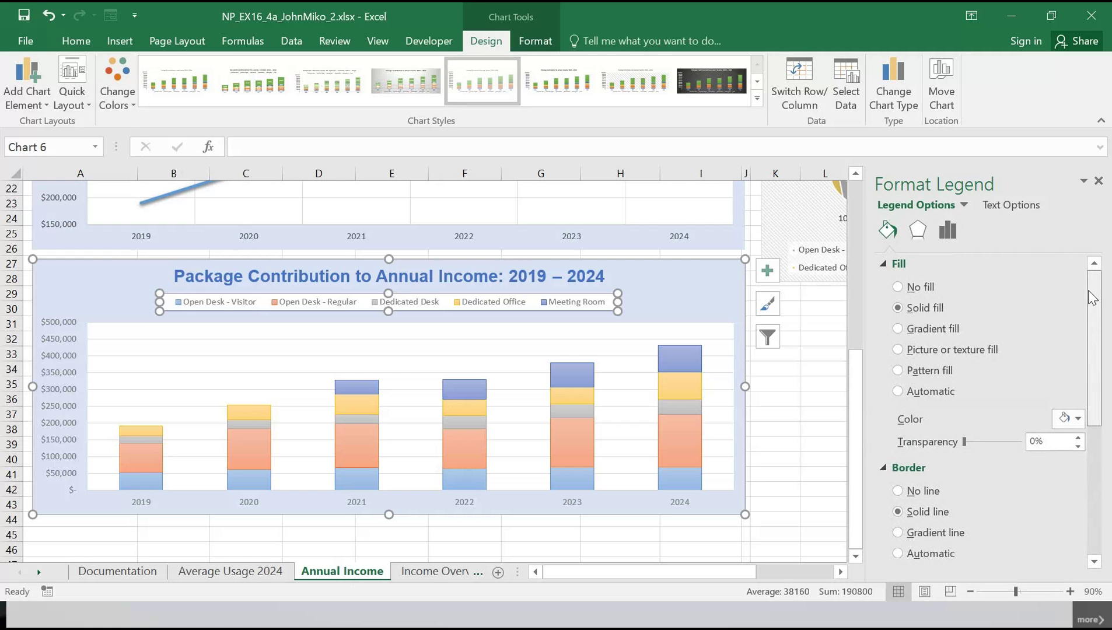
pyautogui.click(919, 231)
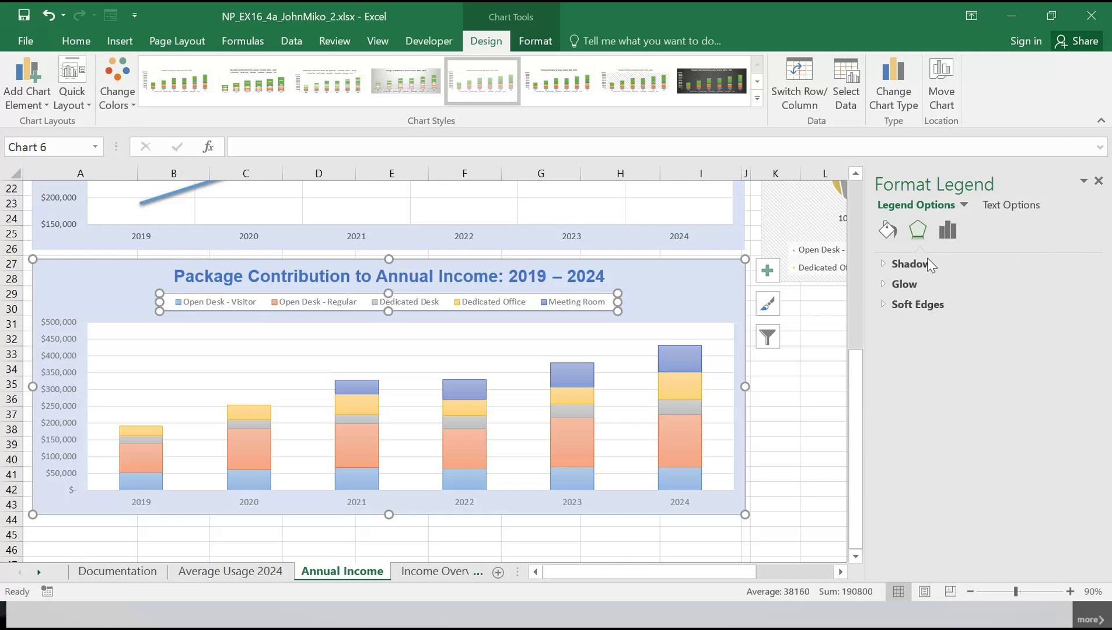
pyautogui.click(884, 262)
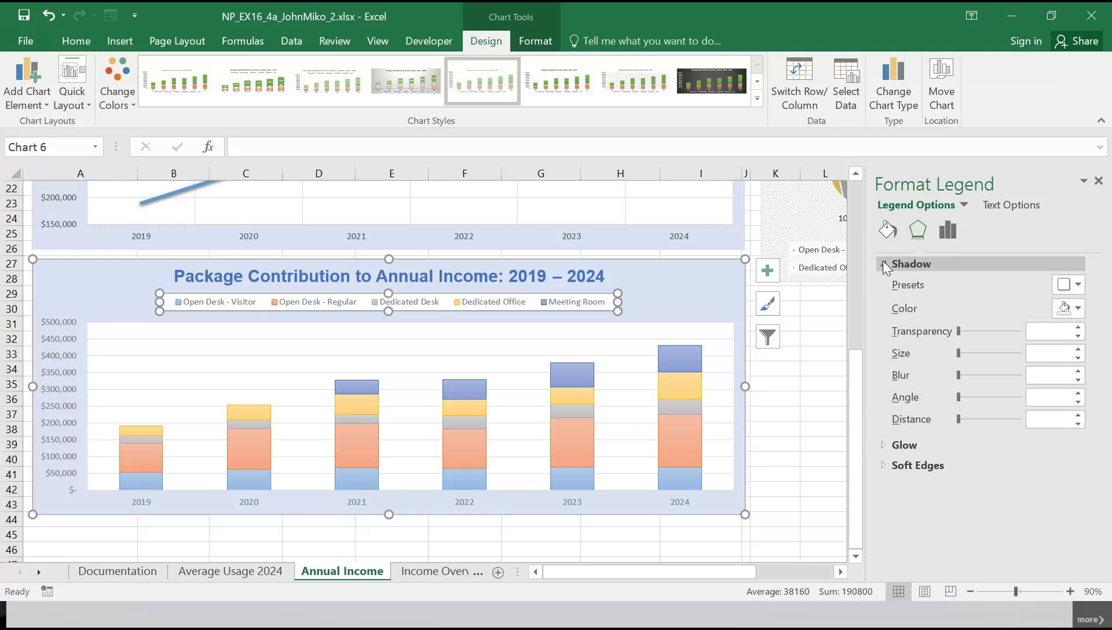
pyautogui.click(1079, 286)
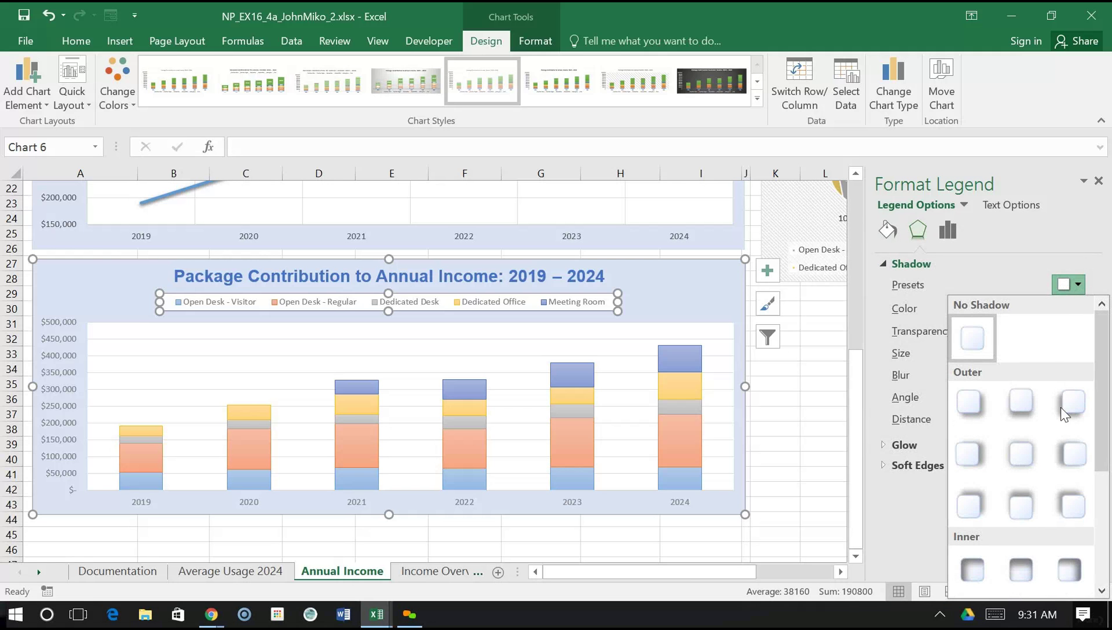
pyautogui.scroll(-3, 1054, 501)
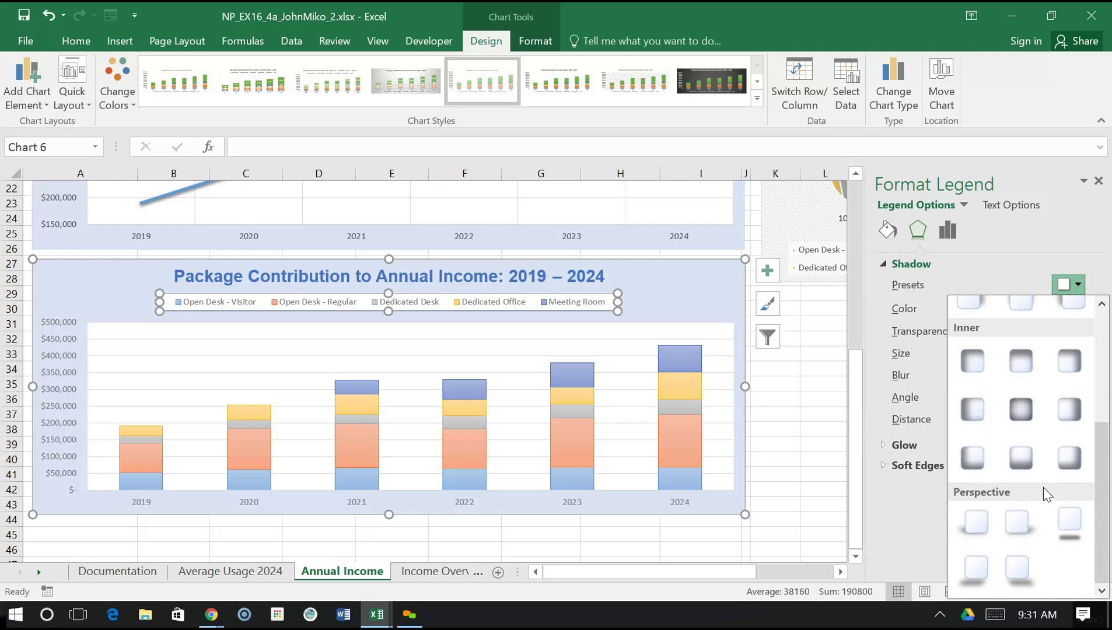
pyautogui.scroll(2, 1043, 488)
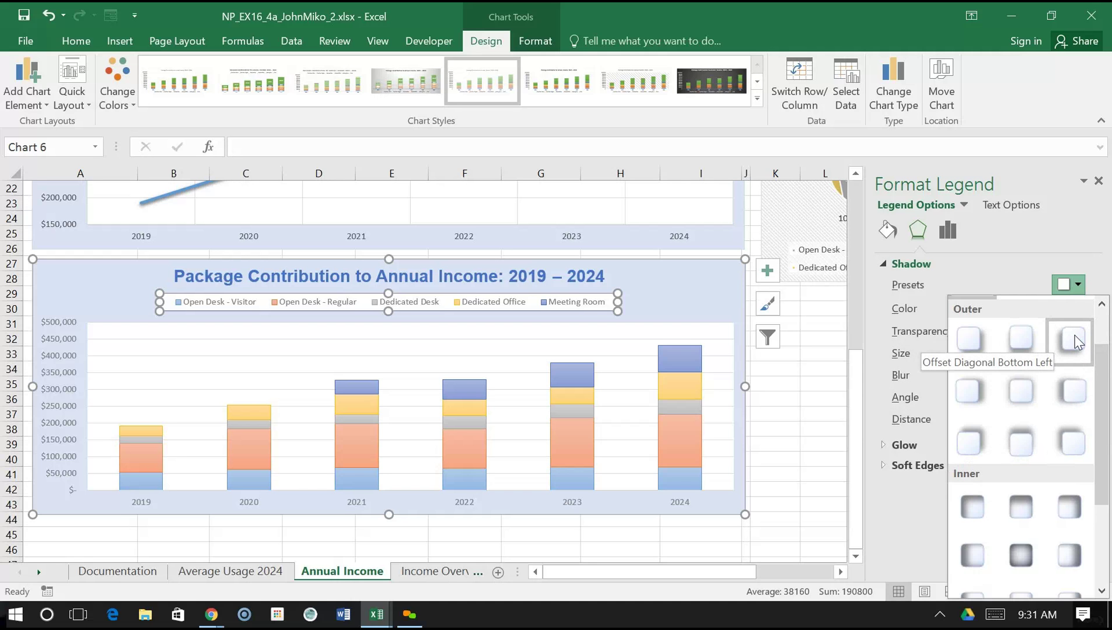
pyautogui.click(966, 332)
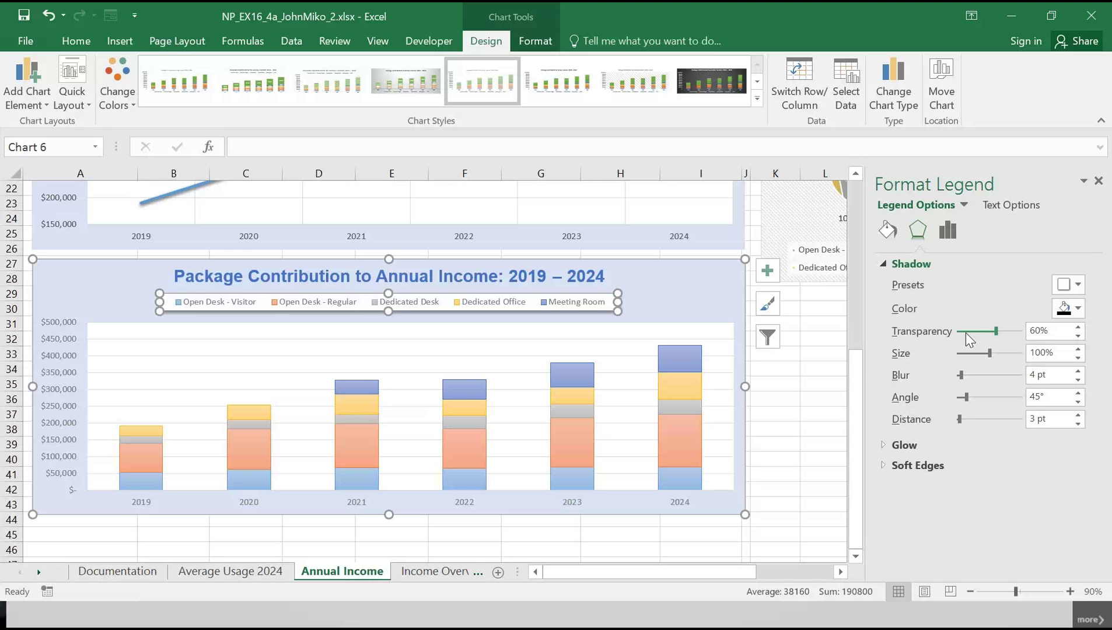
pyautogui.scroll(7, 584, 327)
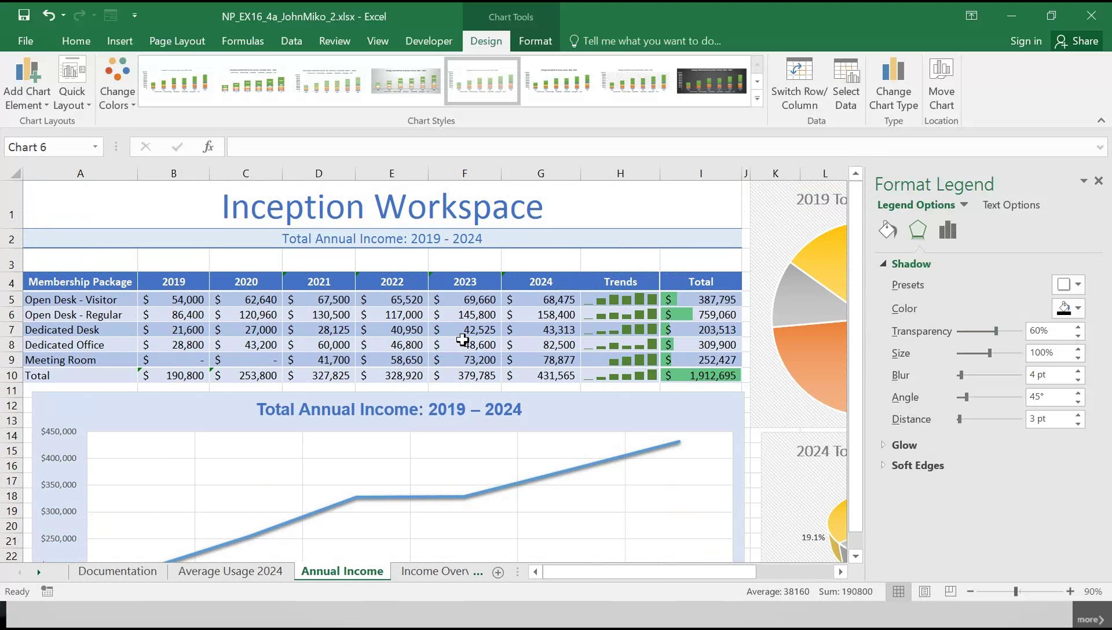
# - Start inserting a combo chart from the membership package income data in A4:G10 on the Annual Income sheet
pyautogui.click(56, 282)
pyautogui.moveTo(56, 282); pyautogui.dragTo(550, 371)
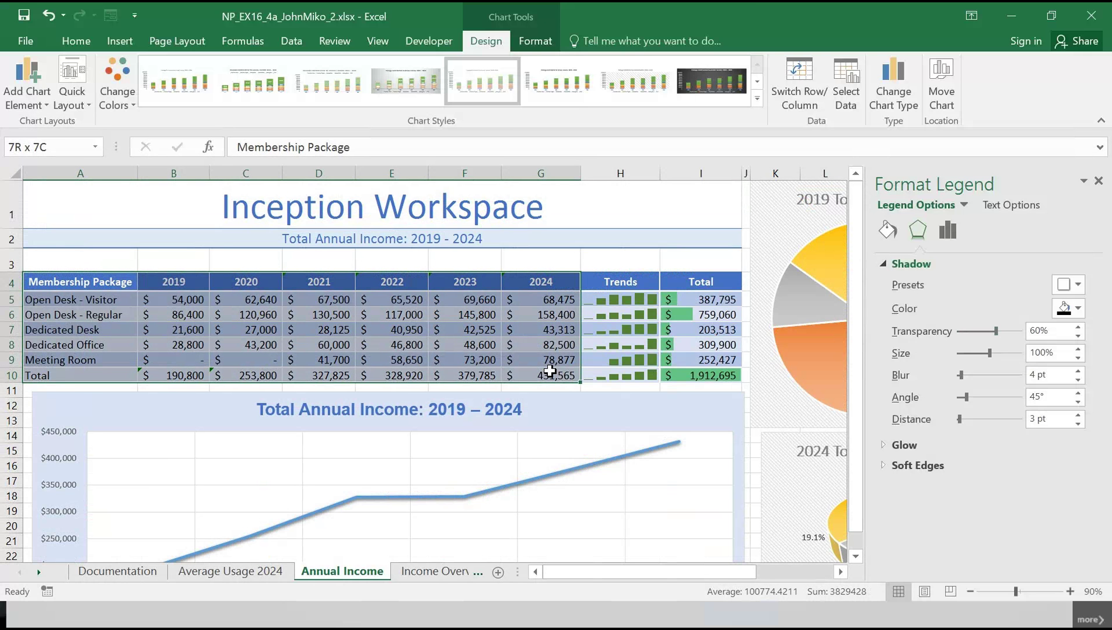
pyautogui.moveTo(549, 372); pyautogui.dragTo(550, 371)
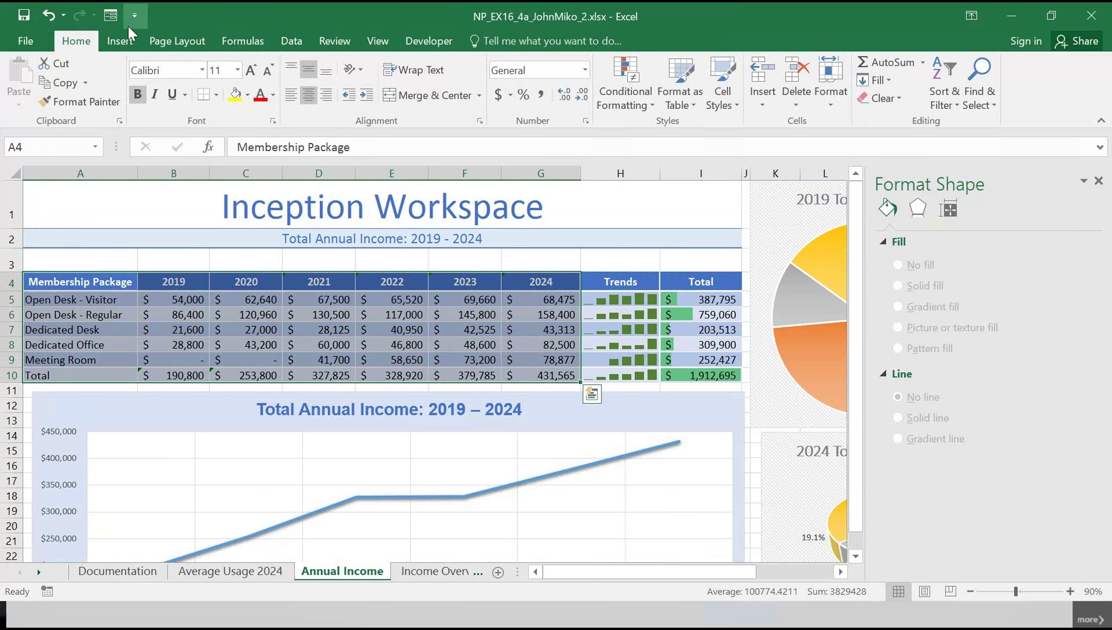
pyautogui.click(123, 40)
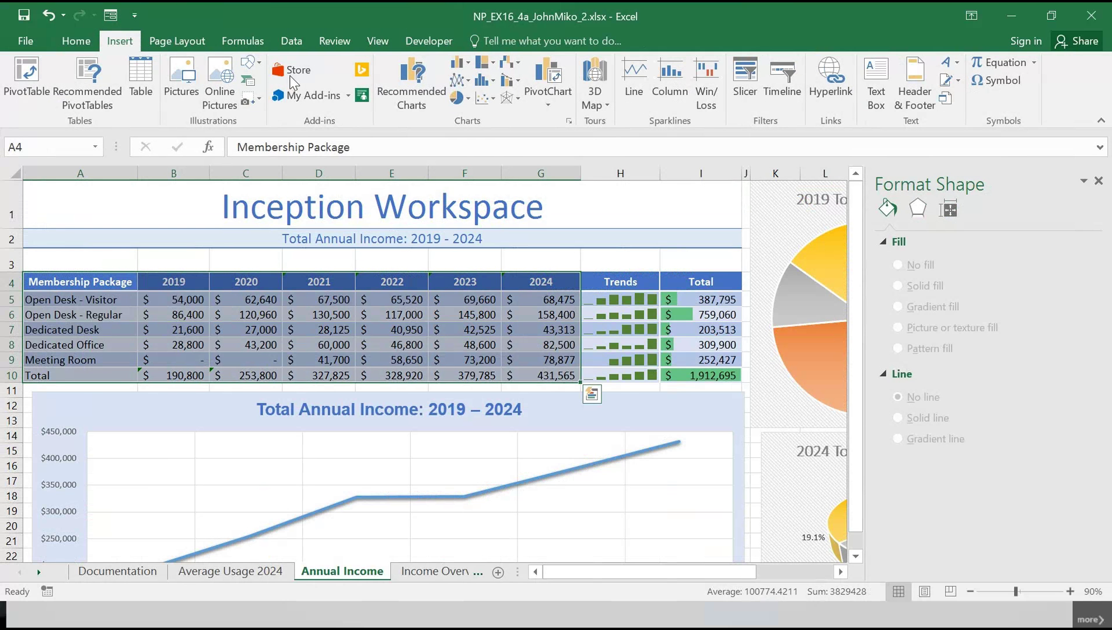
pyautogui.click(567, 120)
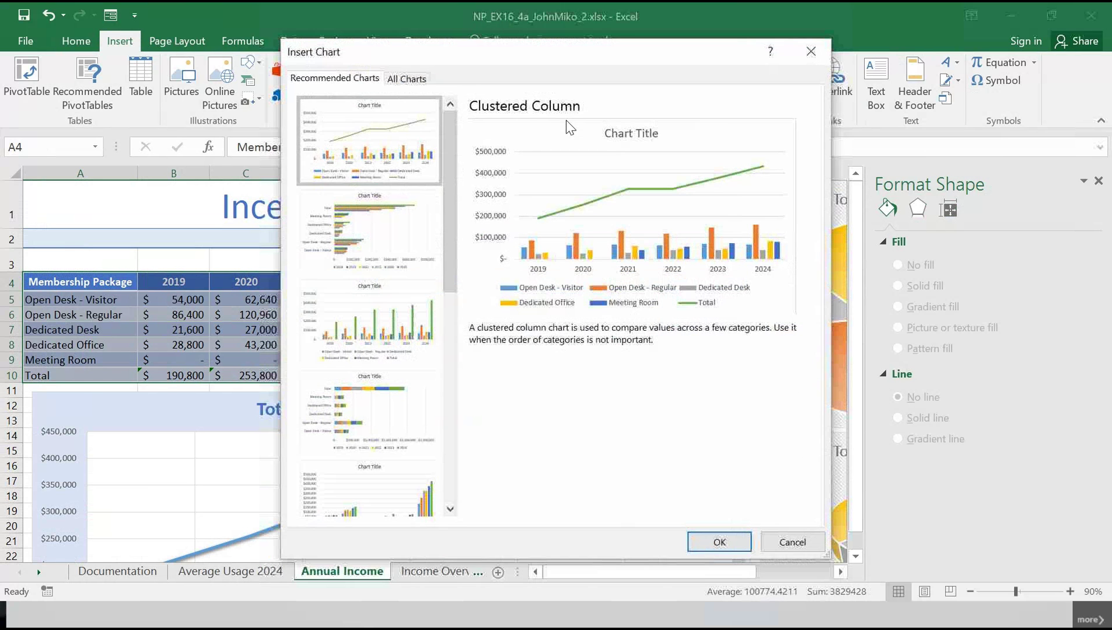
pyautogui.click(403, 79)
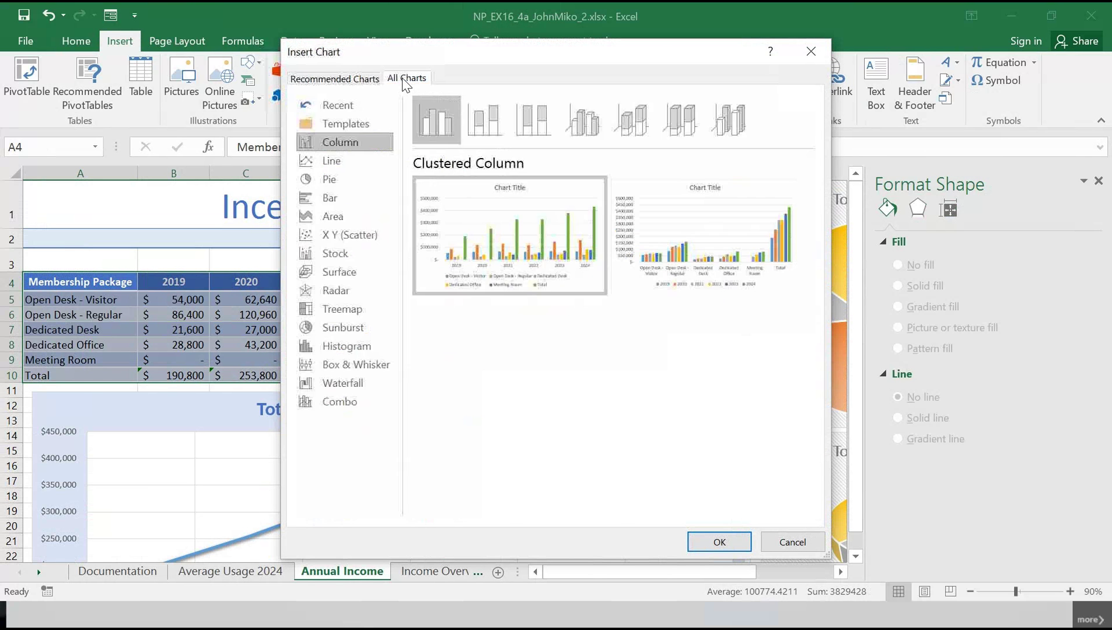
pyautogui.click(378, 402)
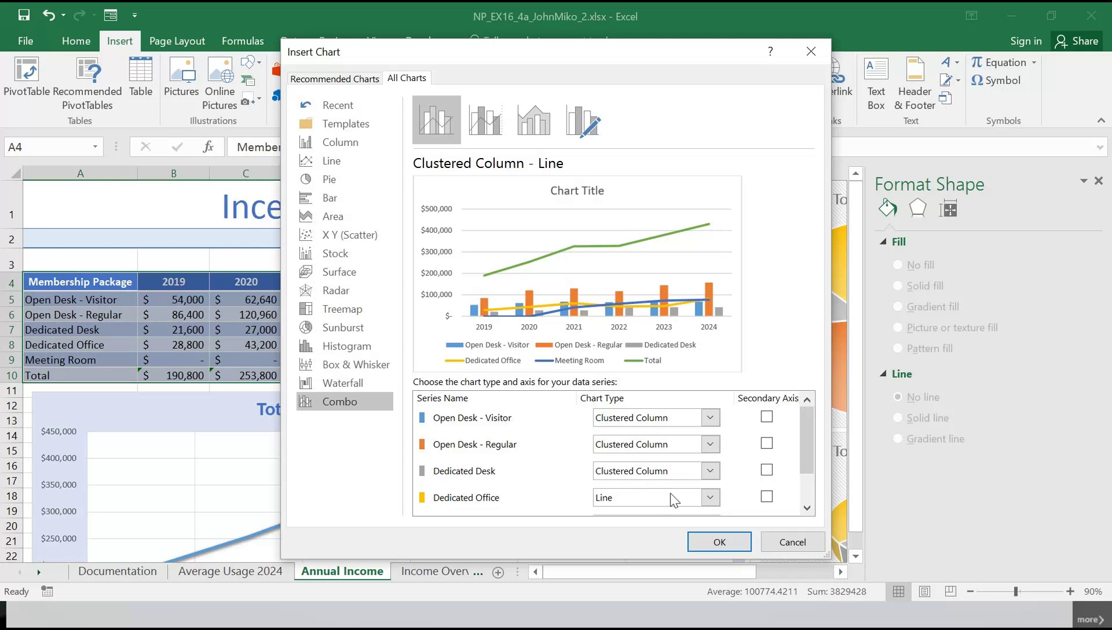
# - Set the Dedicated Office and Meeting Room series of the combo chart to Clustered Column
pyautogui.click(715, 498)
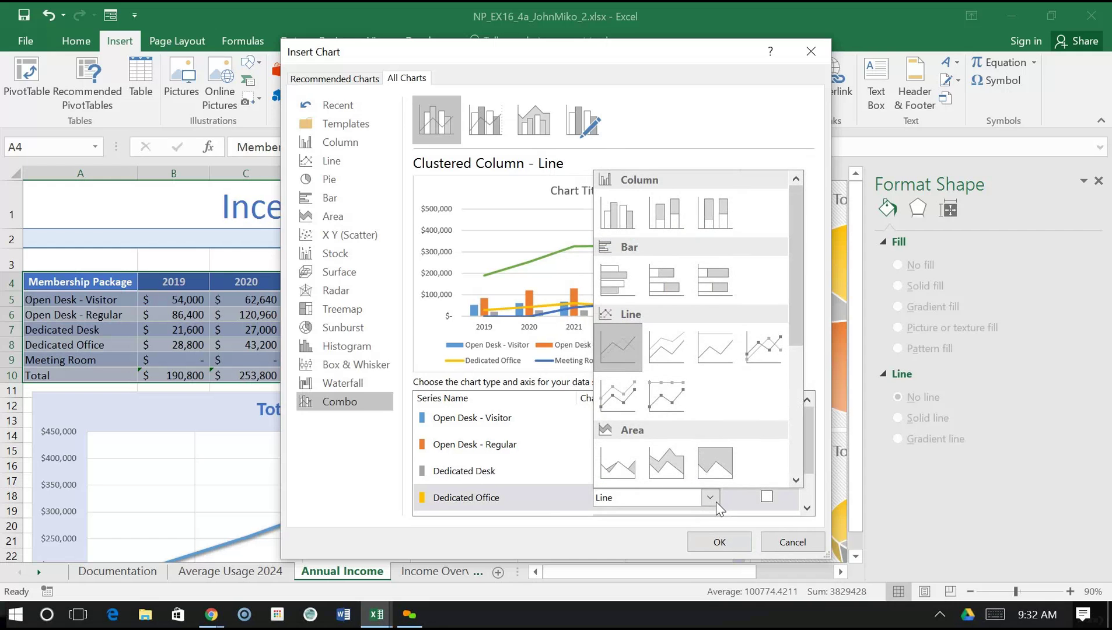
pyautogui.click(616, 215)
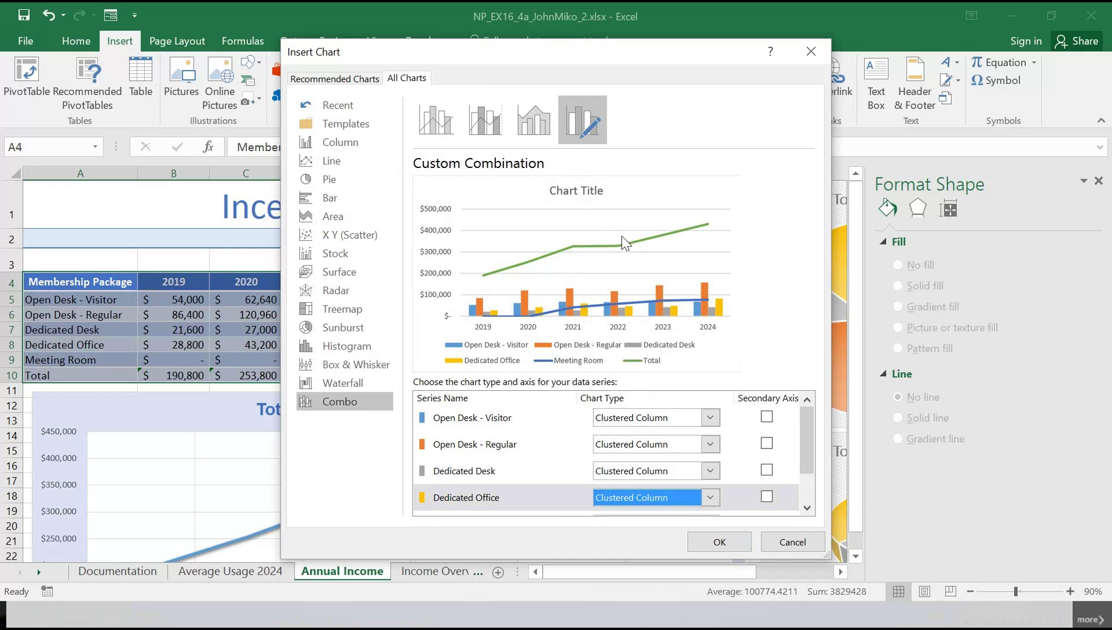
pyautogui.click(813, 510)
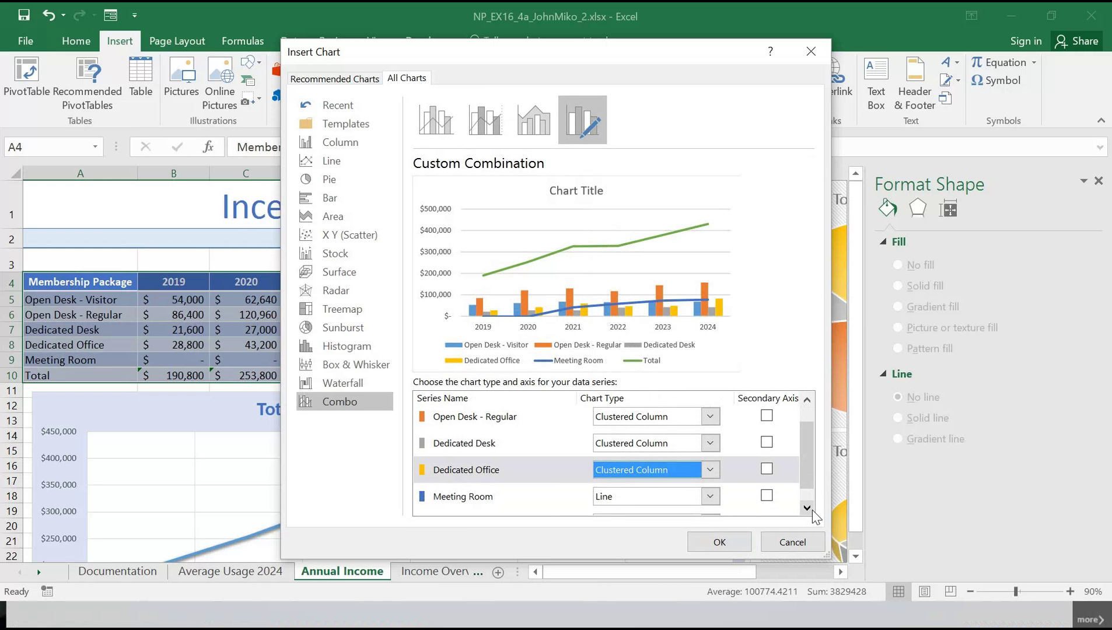
pyautogui.click(710, 497)
pyautogui.click(614, 214)
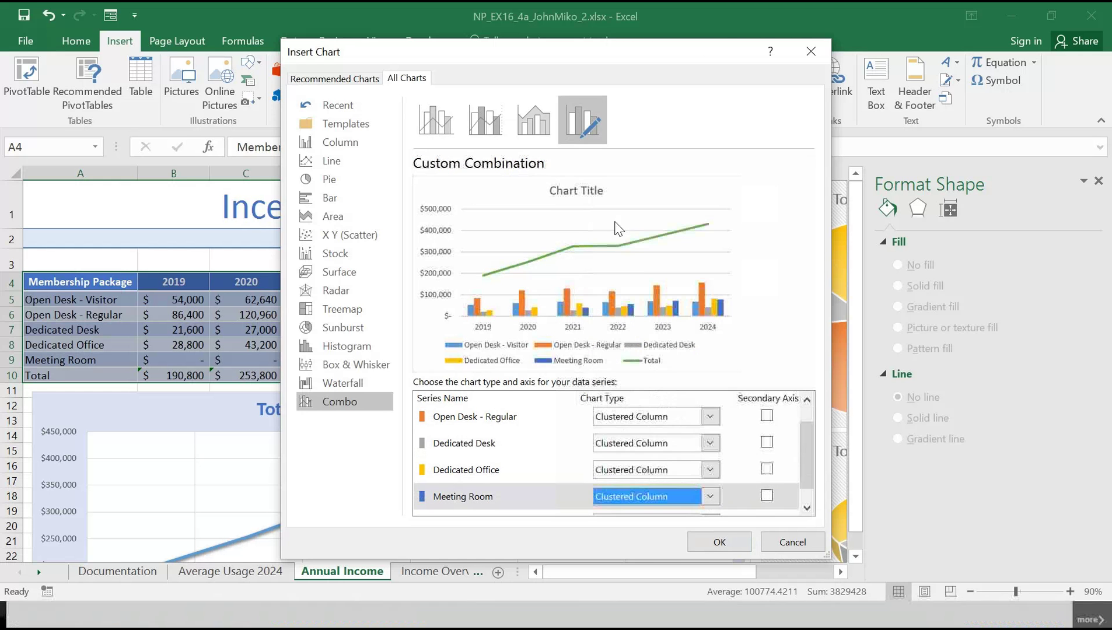
# - Put the Total line series on the secondary axis and insert the custom combination chart
pyautogui.click(809, 509)
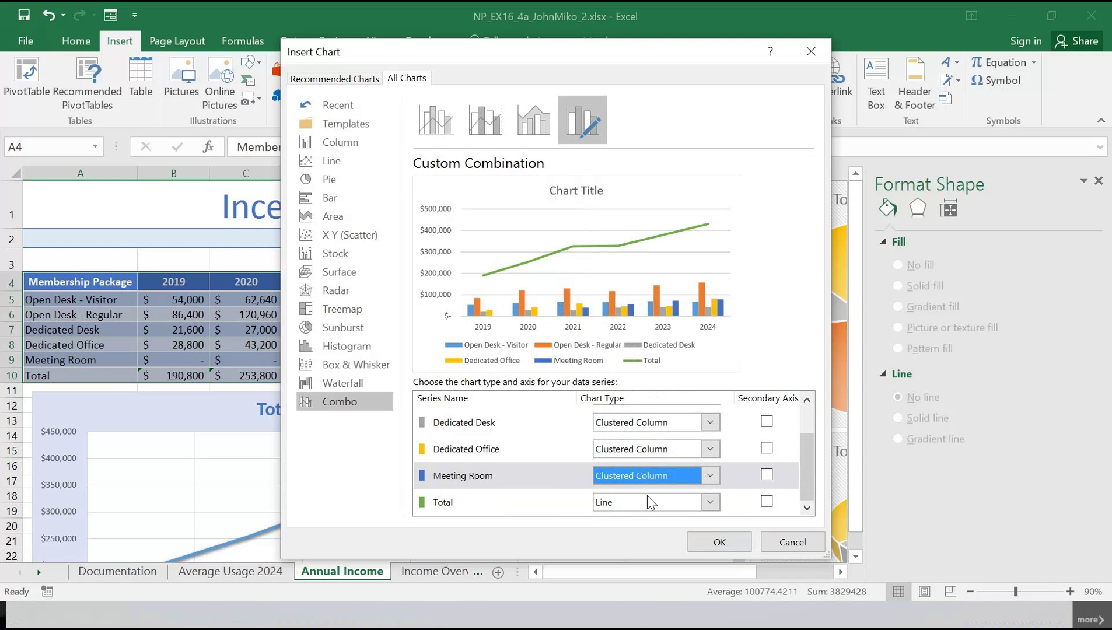
pyautogui.click(768, 503)
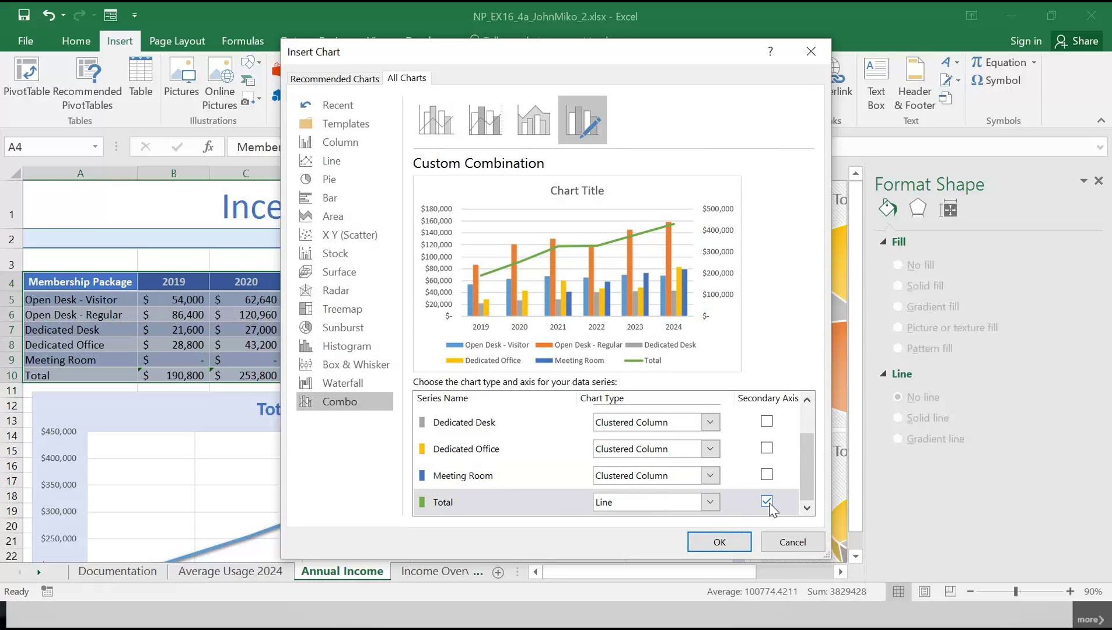
pyautogui.click(740, 542)
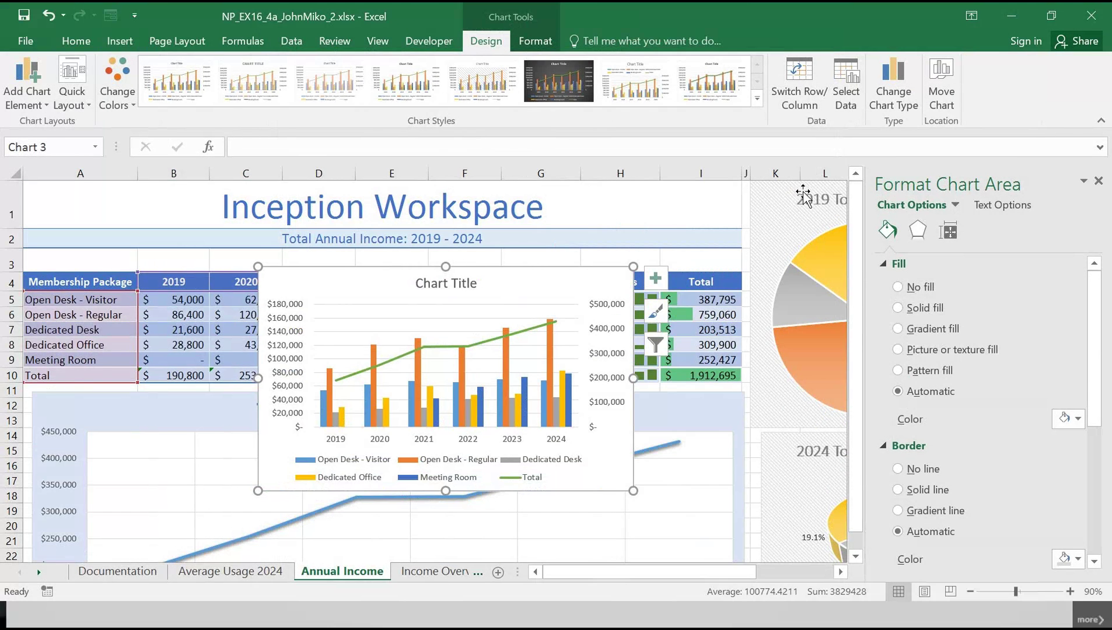
# - Move the new combo chart to the Income Overview sheet as an object
pyautogui.click(936, 82)
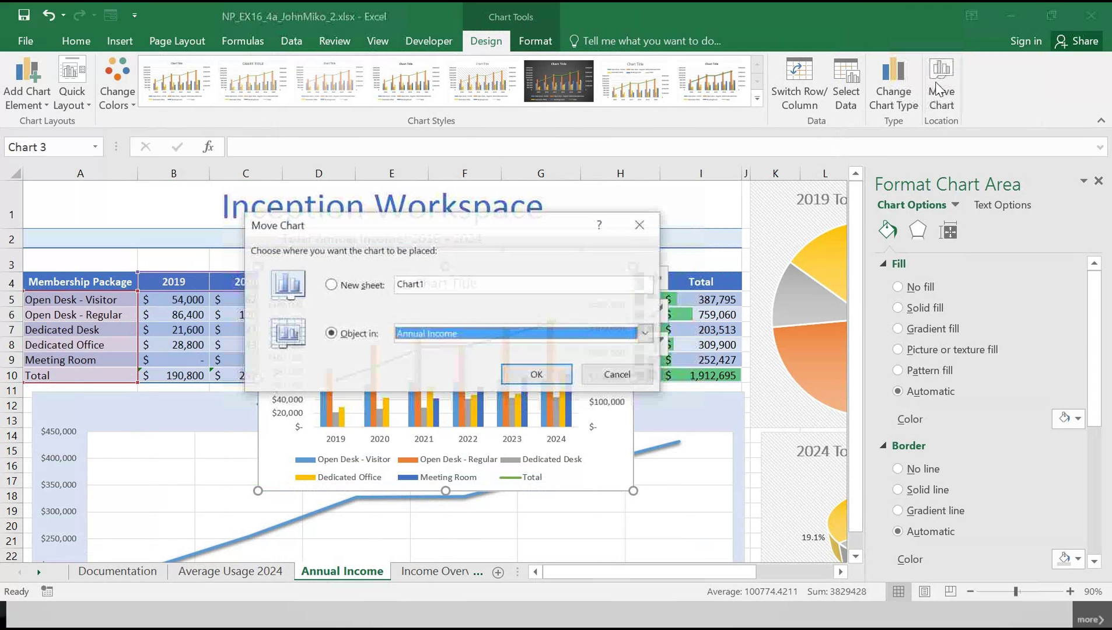
pyautogui.click(459, 336)
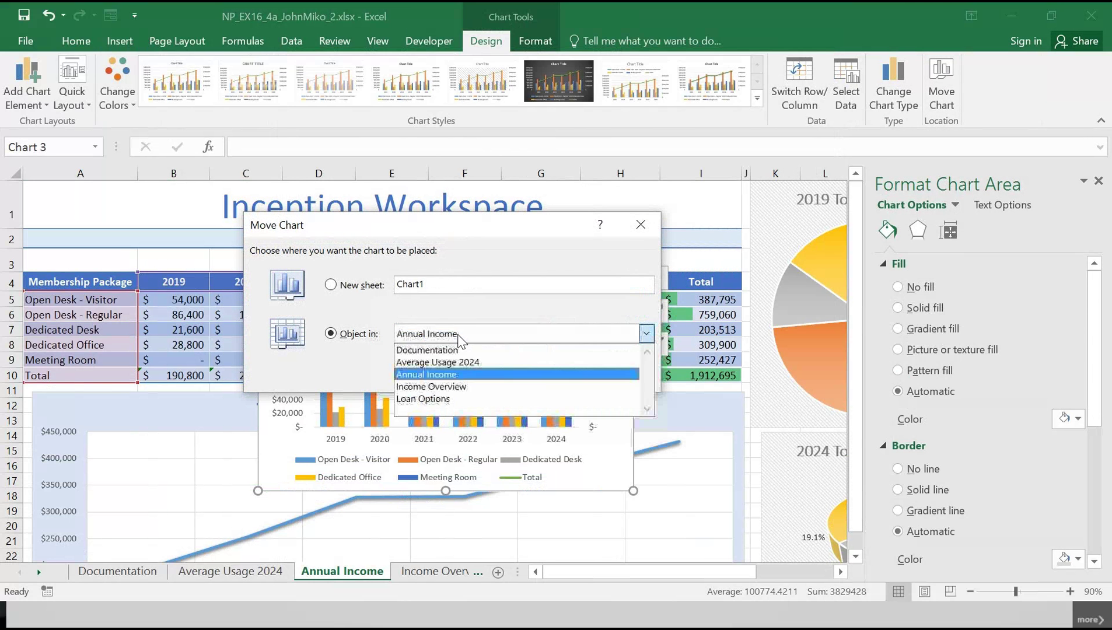
pyautogui.click(455, 385)
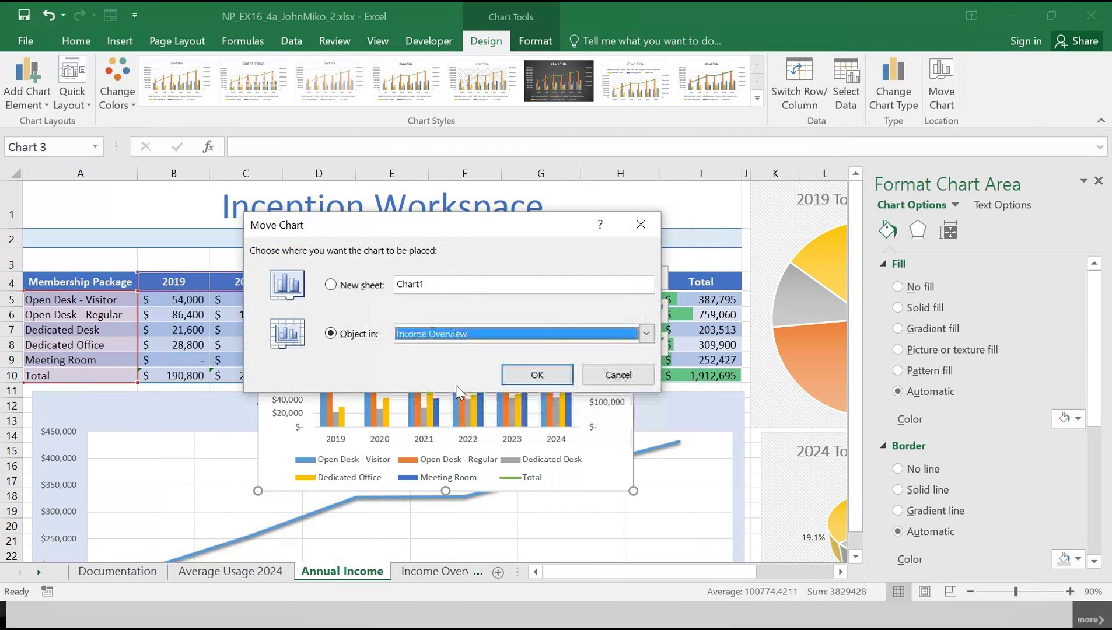
pyautogui.click(525, 384)
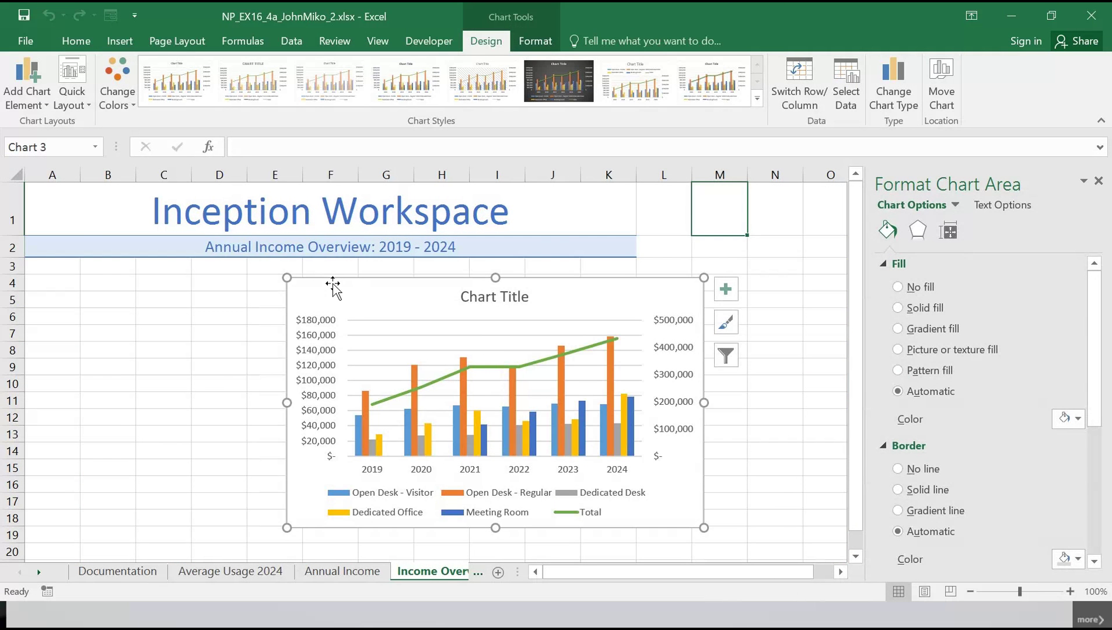
# - Position and resize the combo chart to cover about A4:K23 on the Income Overview sheet, and close the chart formatting pane
pyautogui.moveTo(340, 288); pyautogui.dragTo(27, 274)
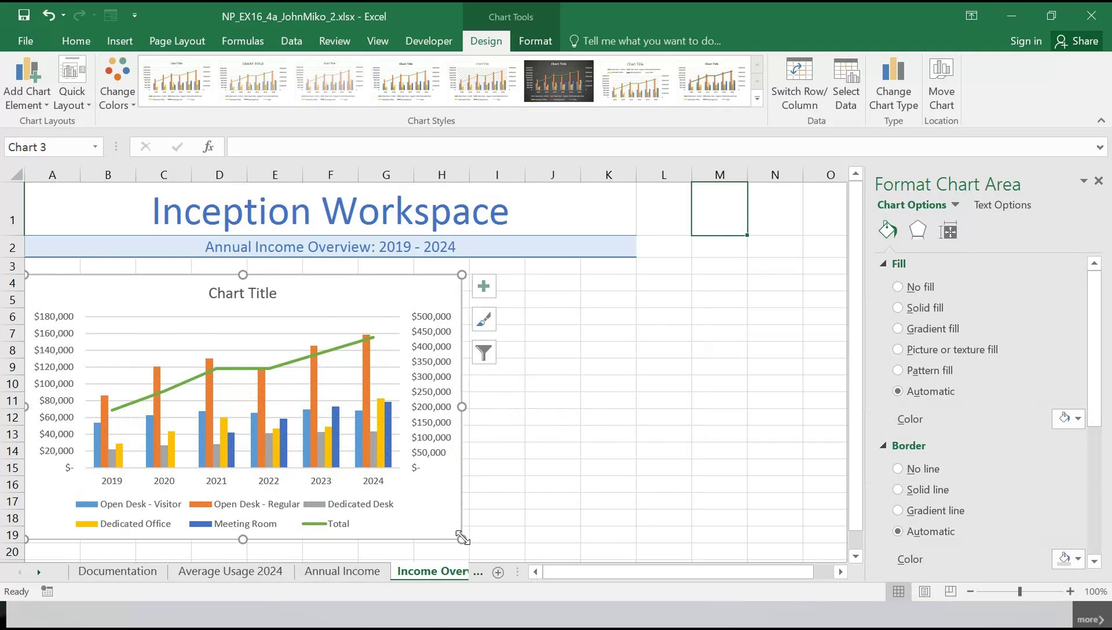
pyautogui.moveTo(467, 537); pyautogui.dragTo(619, 445)
pyautogui.moveTo(636, 402); pyautogui.dragTo(638, 442)
pyautogui.scroll(2, 638, 472)
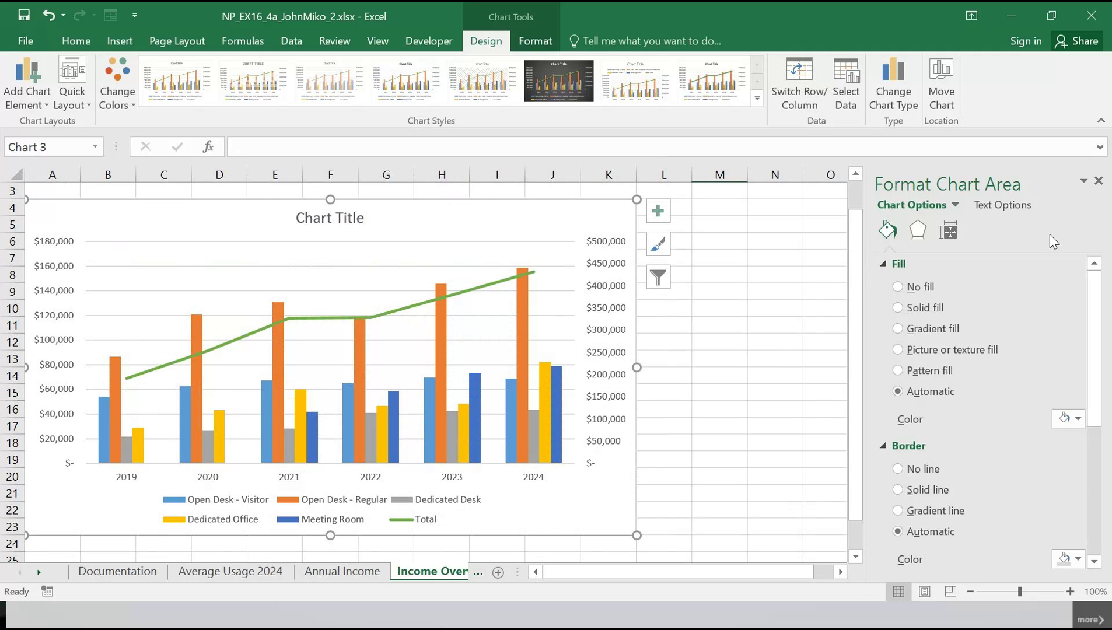
pyautogui.click(1099, 180)
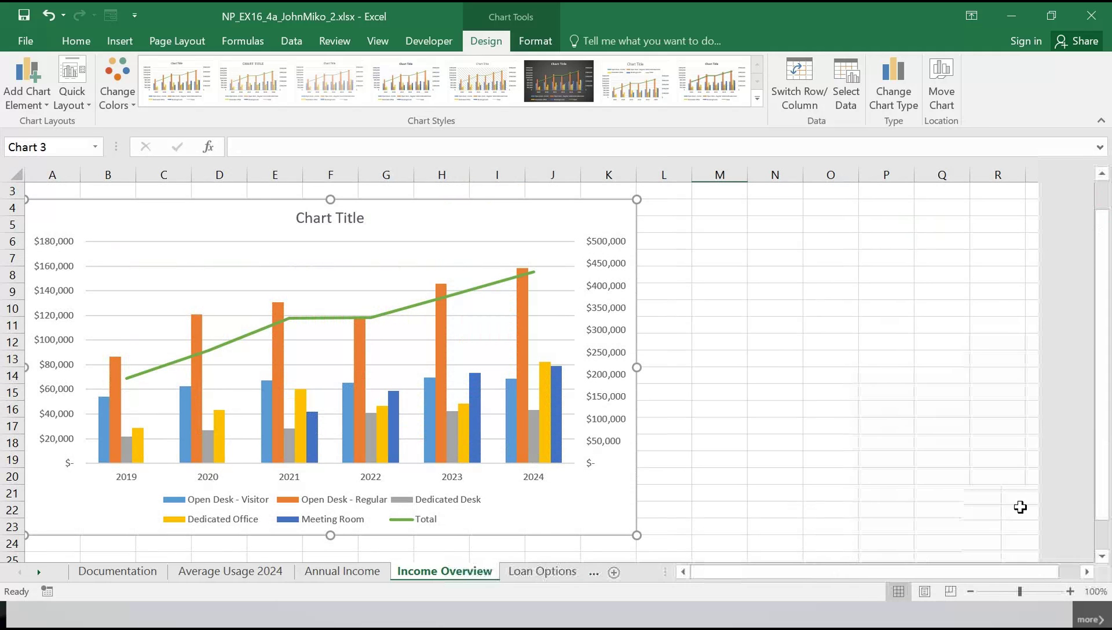
# - Change the combo chart's title to "Package and Total Annual Income"
pyautogui.click(970, 591)
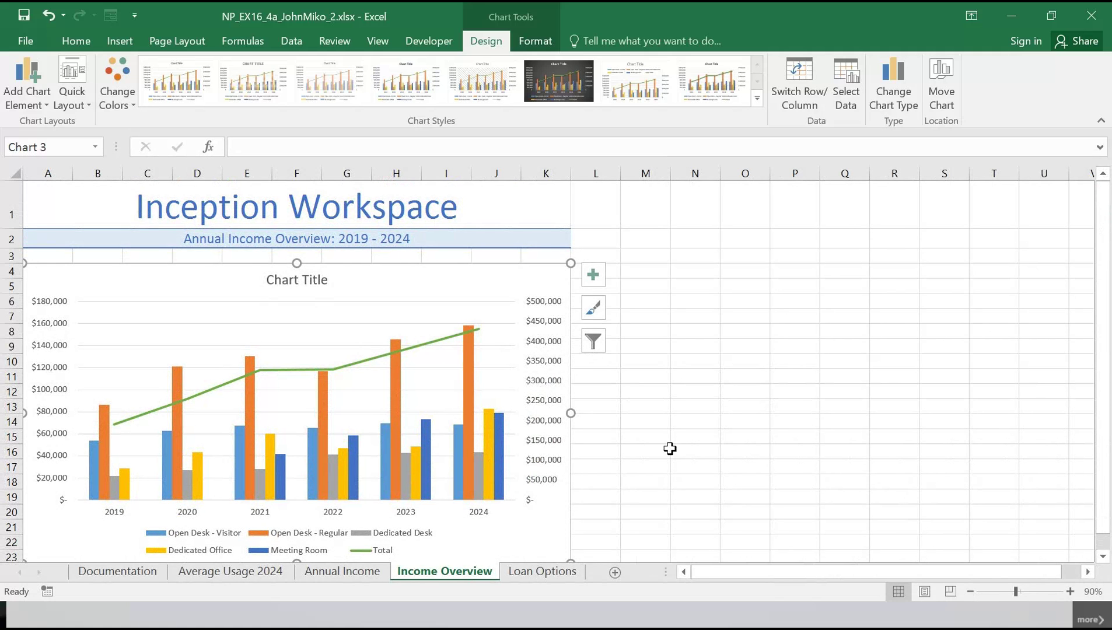
pyautogui.click(301, 279)
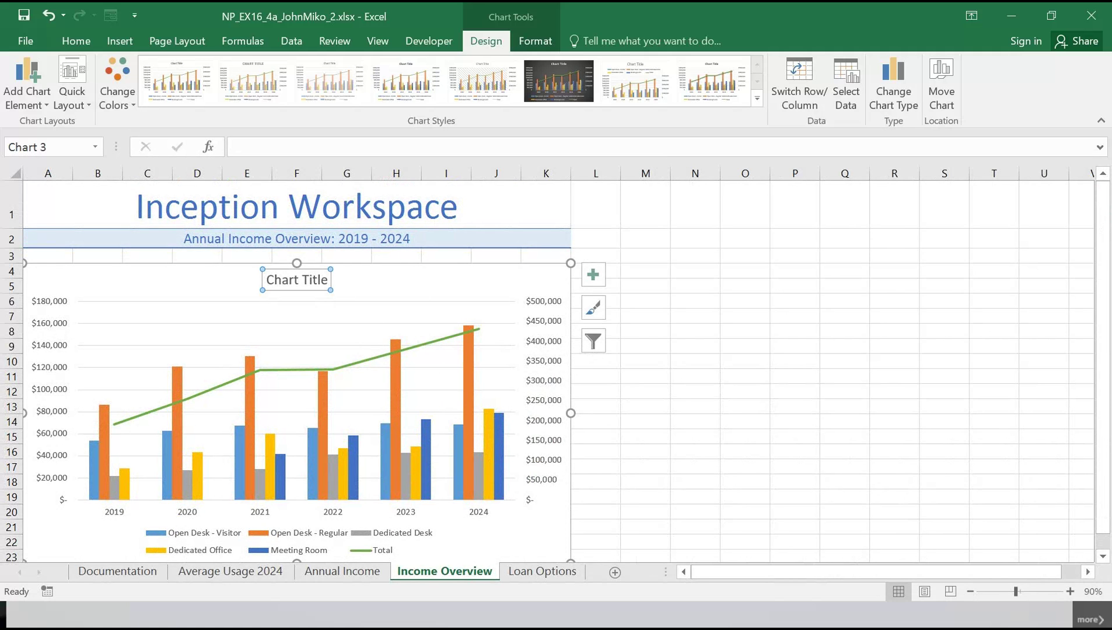
pyautogui.write('Packa')
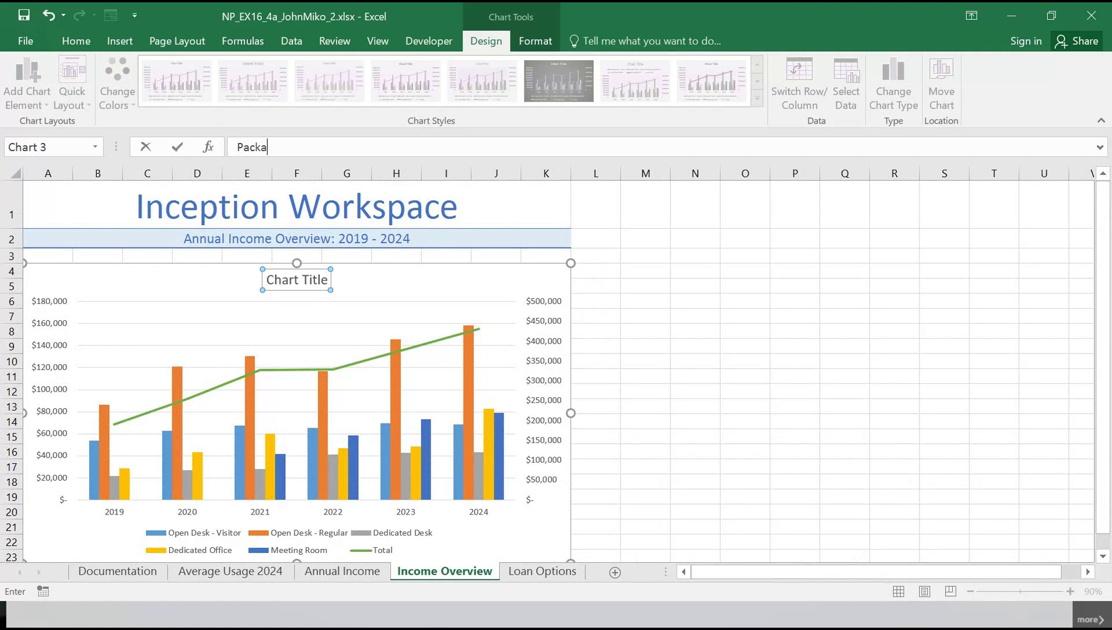
pyautogui.write('ge and Total Annual Income')
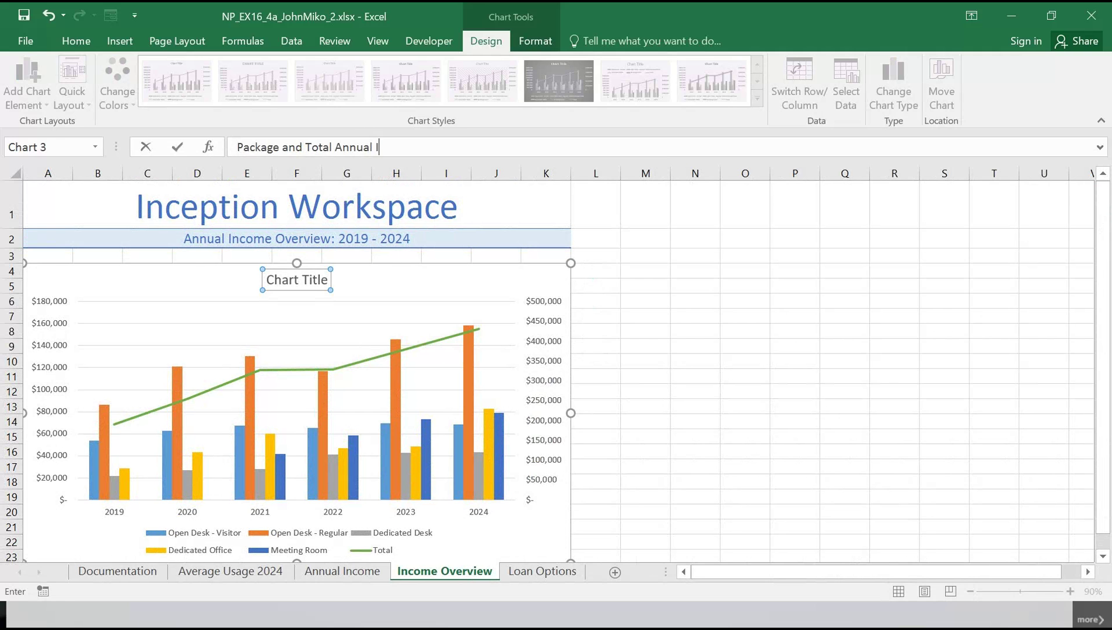
pyautogui.press('Return')
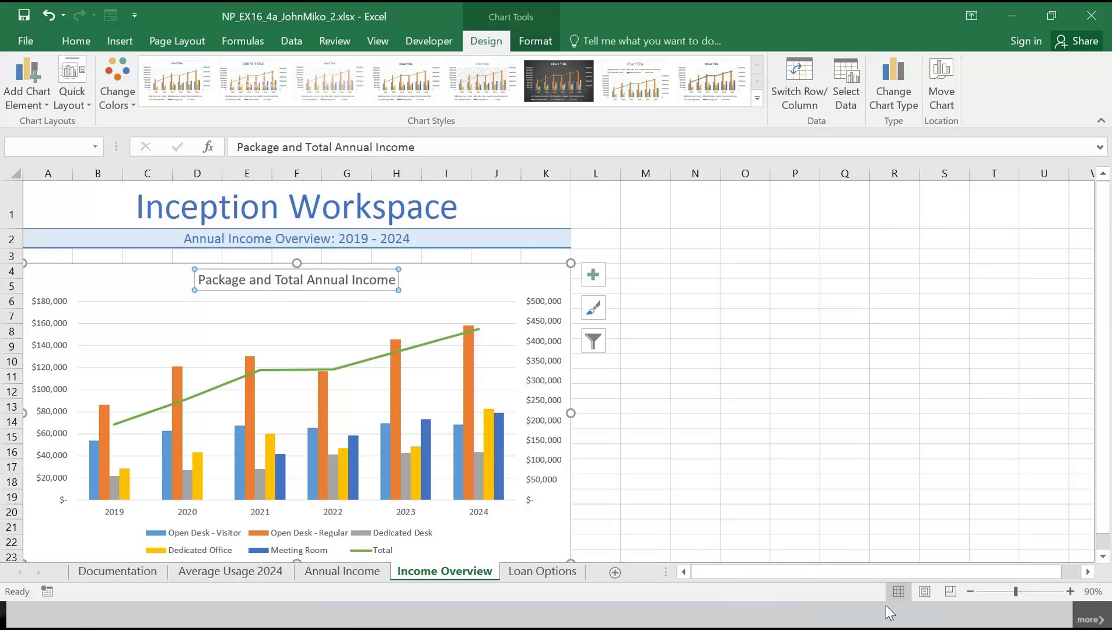
# - Add axis titles to the Package and Total Annual Income combo chart
pyautogui.click(970, 592)
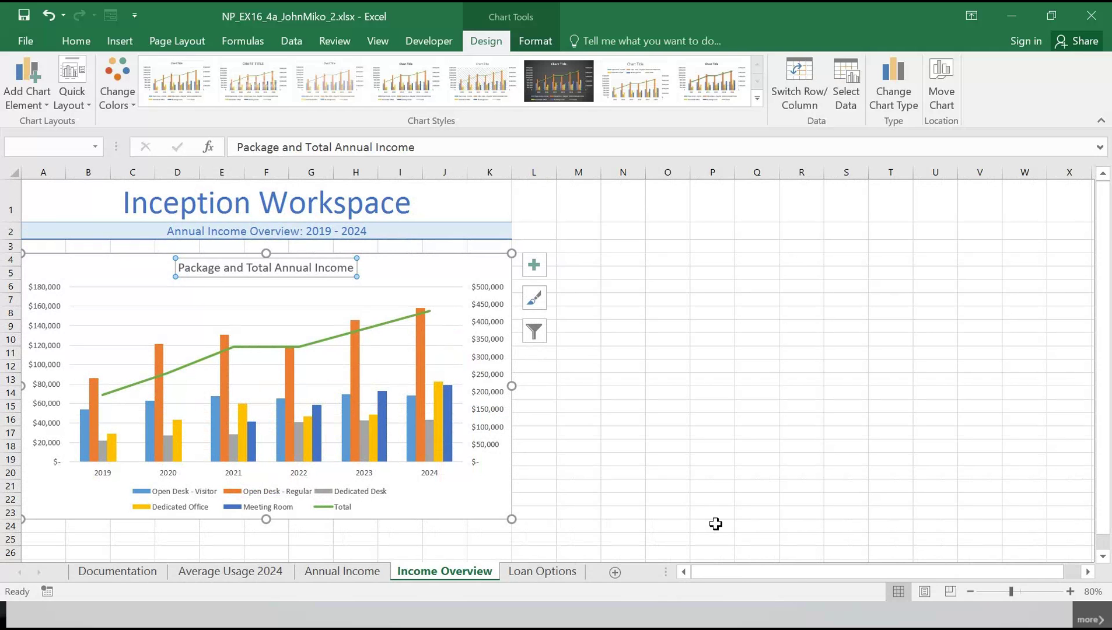
pyautogui.click(528, 272)
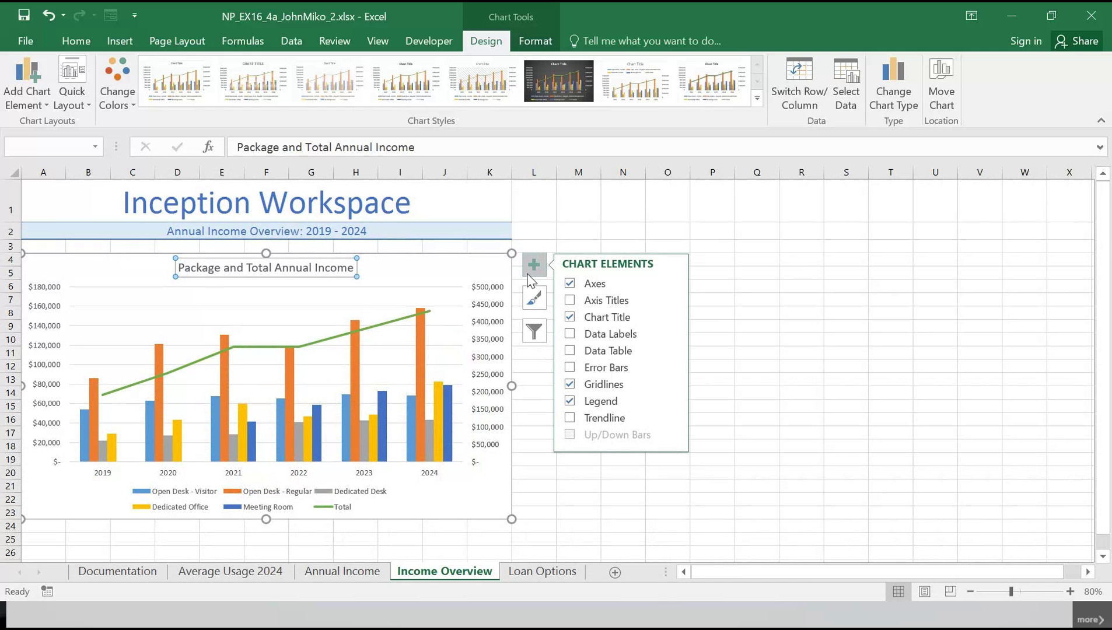
pyautogui.click(569, 300)
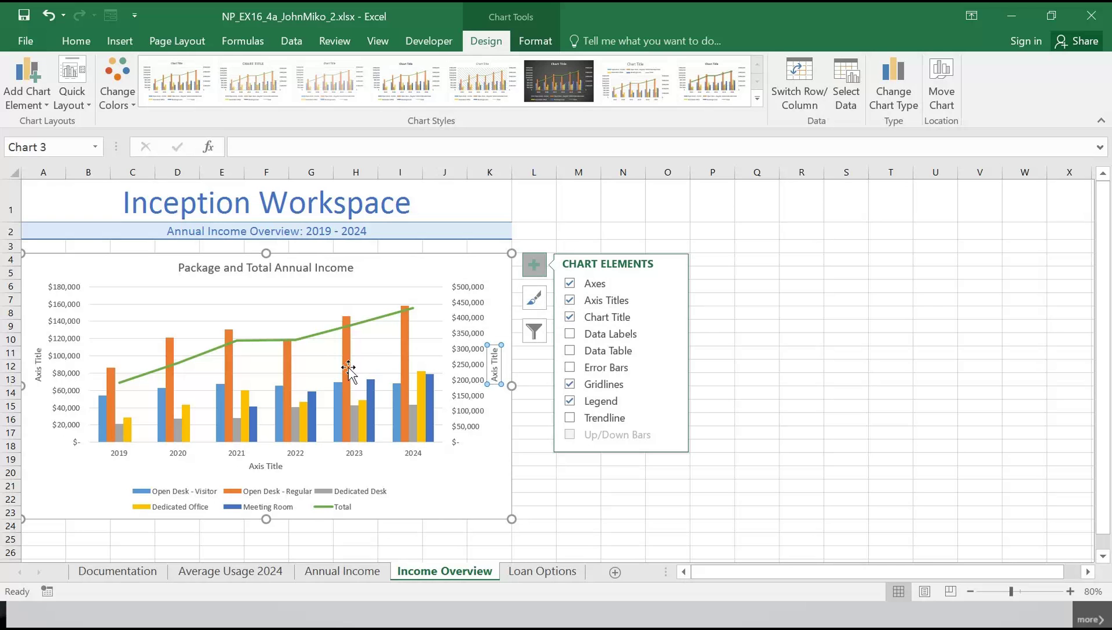
# - Set the combo chart's primary vertical axis title to "Package Income"
pyautogui.click(38, 364)
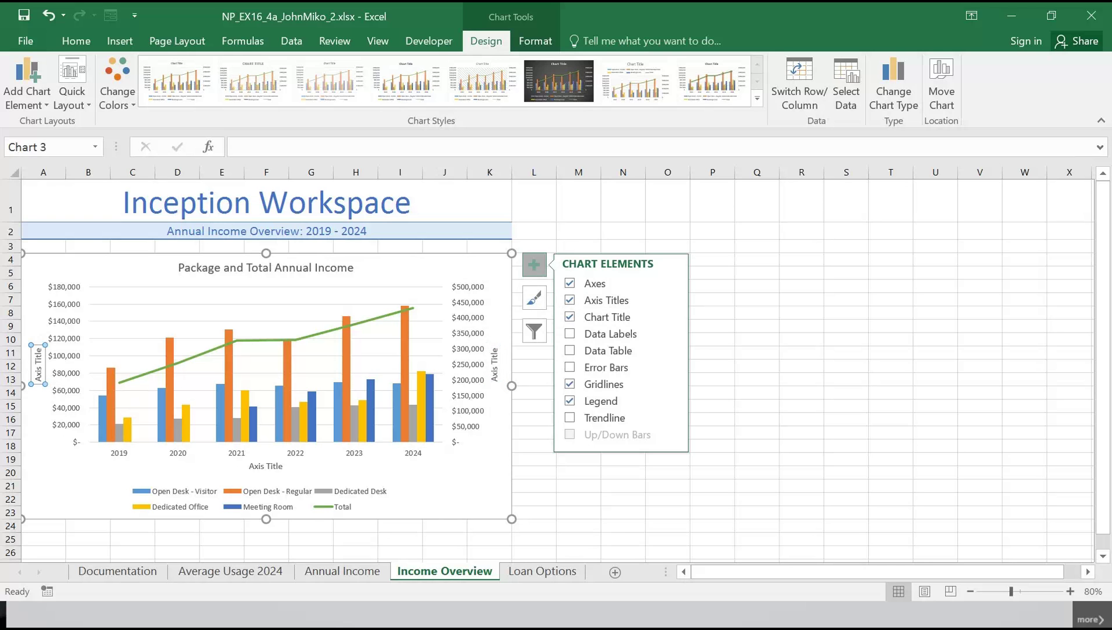
pyautogui.write('Package OIn')
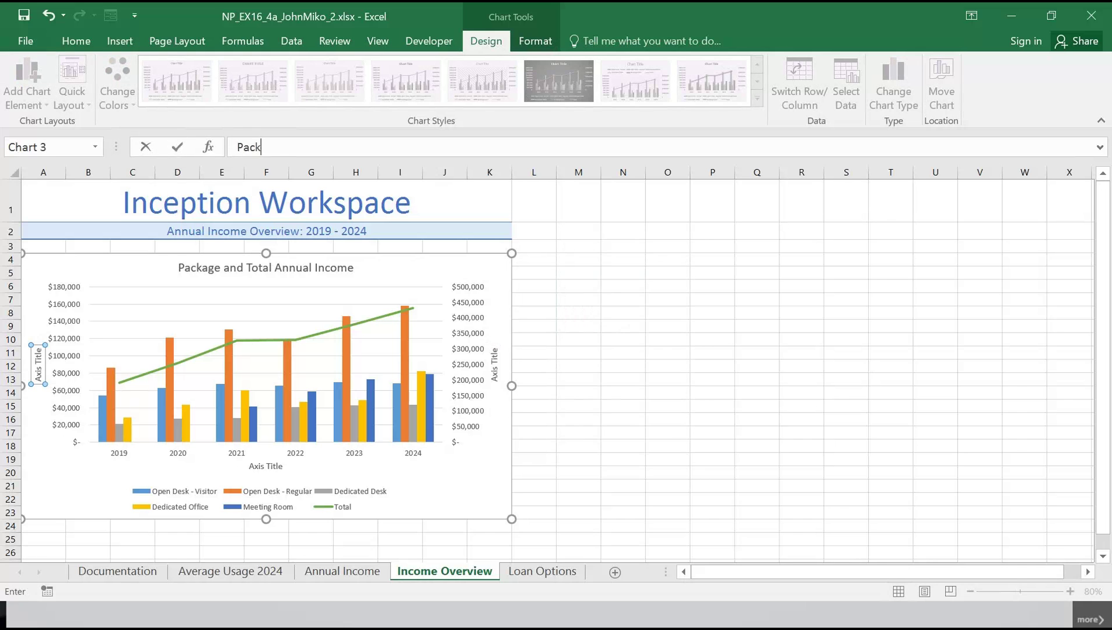
pyautogui.press('BackSpace')
pyautogui.press('BackSpace')
pyautogui.press('BackSpace')
pyautogui.write('Income')
pyautogui.press('Return')
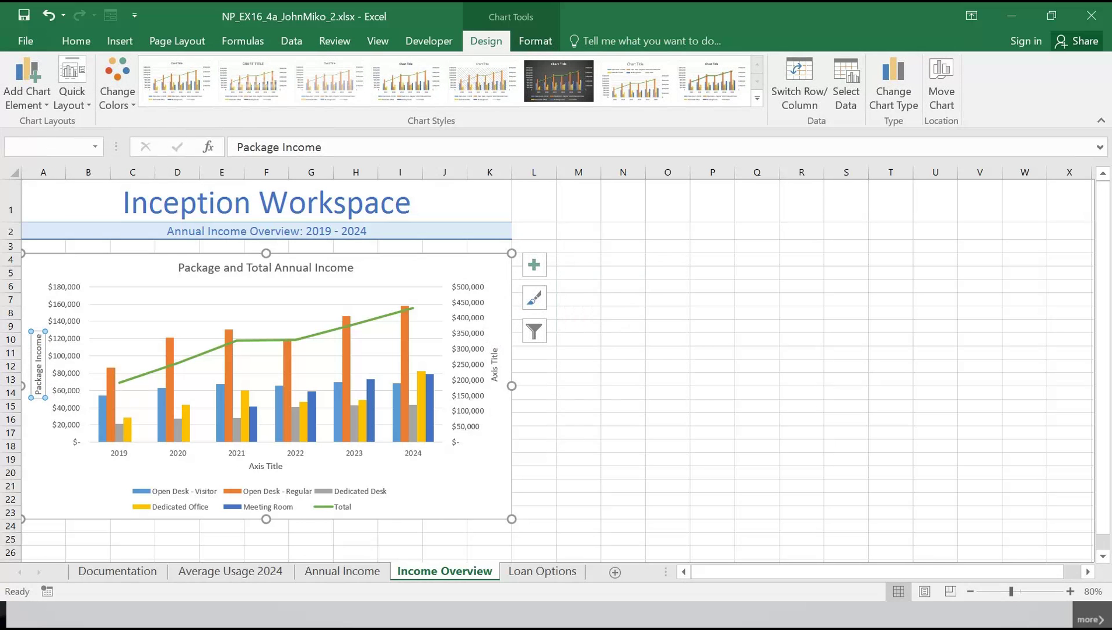
# - Set the combo chart's secondary vertical axis title to "Total Income"
pyautogui.click(494, 366)
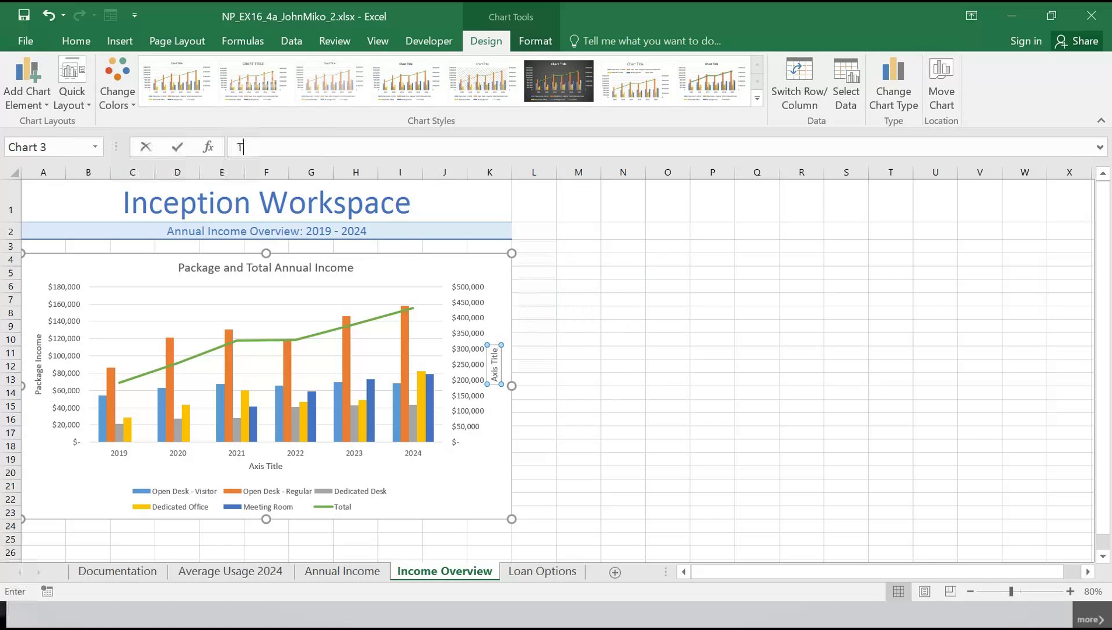
pyautogui.write('Total Income')
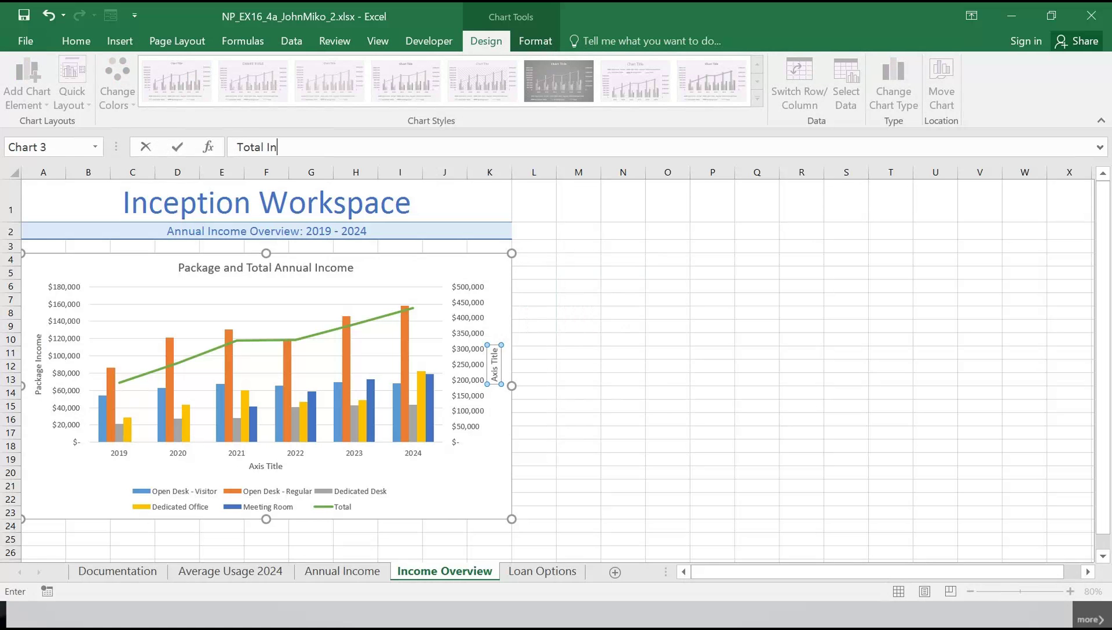
pyautogui.press('Return')
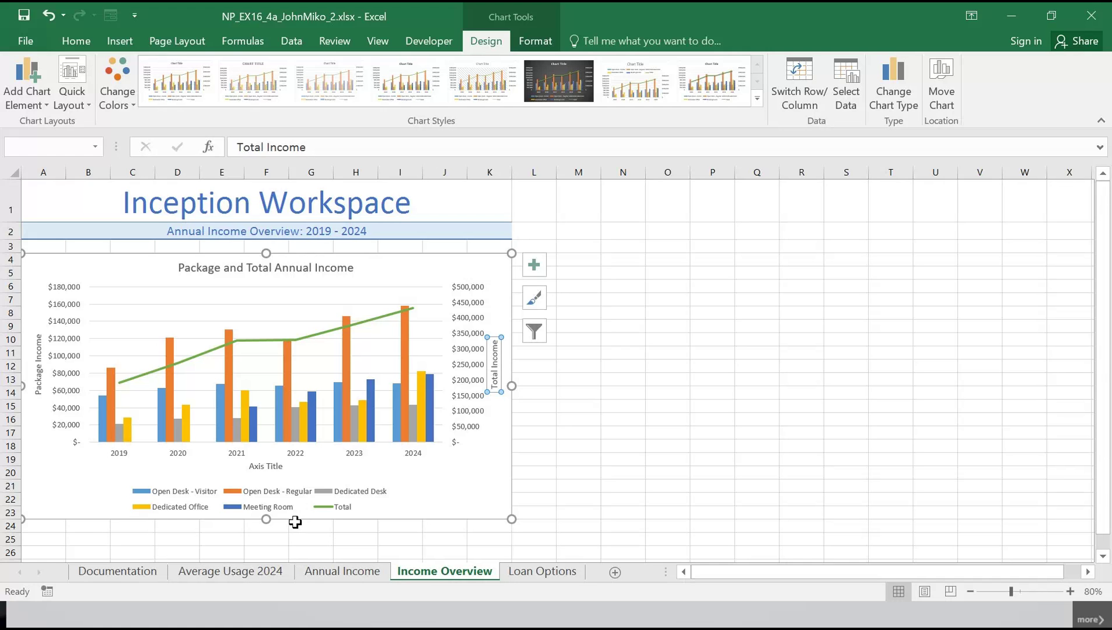
# - Delete the placeholder horizontal axis title from the Package and Total Annual Income combo chart
pyautogui.click(270, 467)
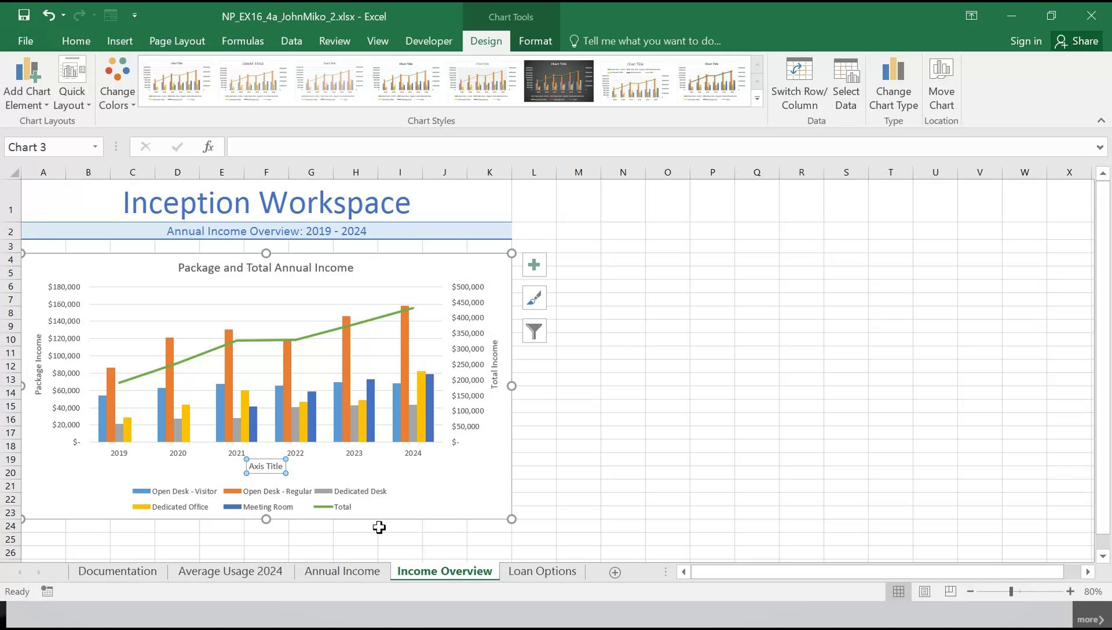
pyautogui.press('Delete')
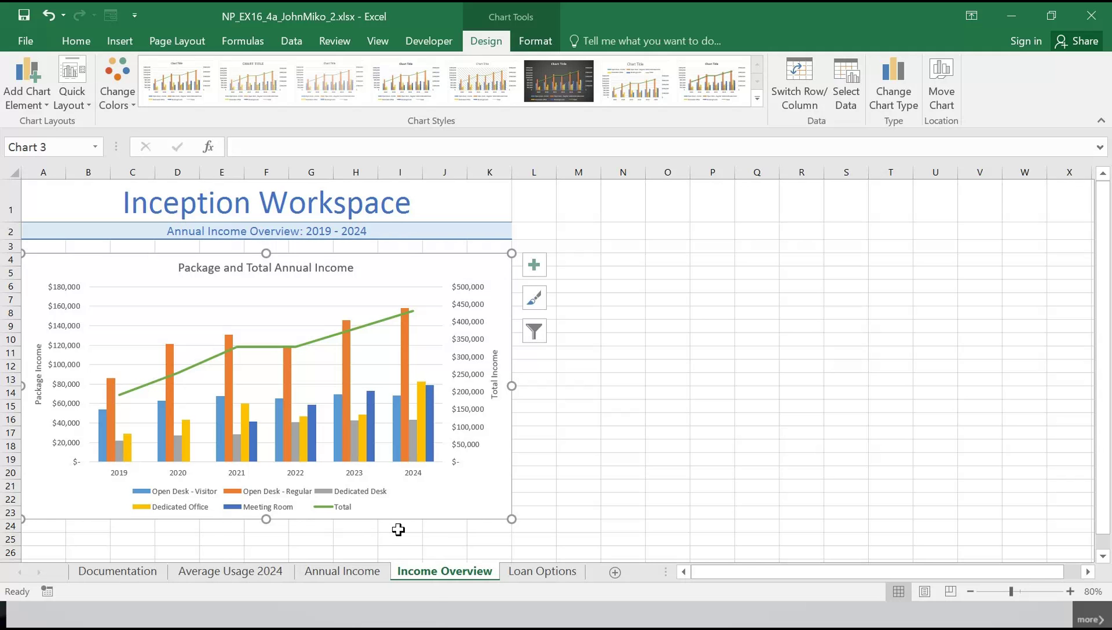
# - On the Loan Options sheet, enter =PMT(B8,B10,B5) in cell B12 to calculate Option A's monthly payment
pyautogui.click(542, 572)
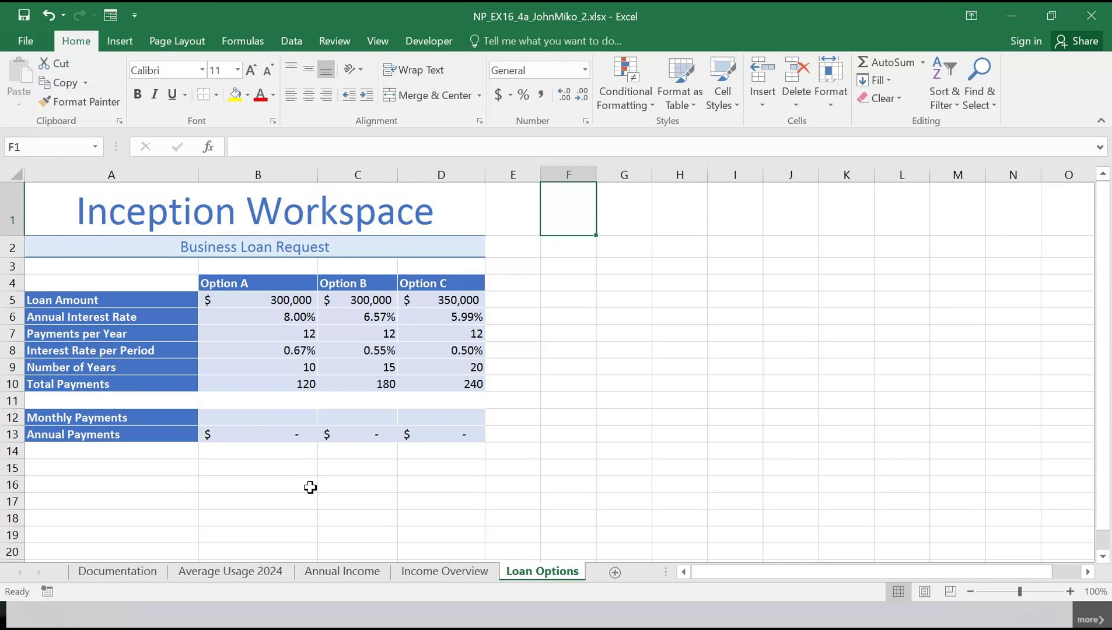
pyautogui.click(258, 416)
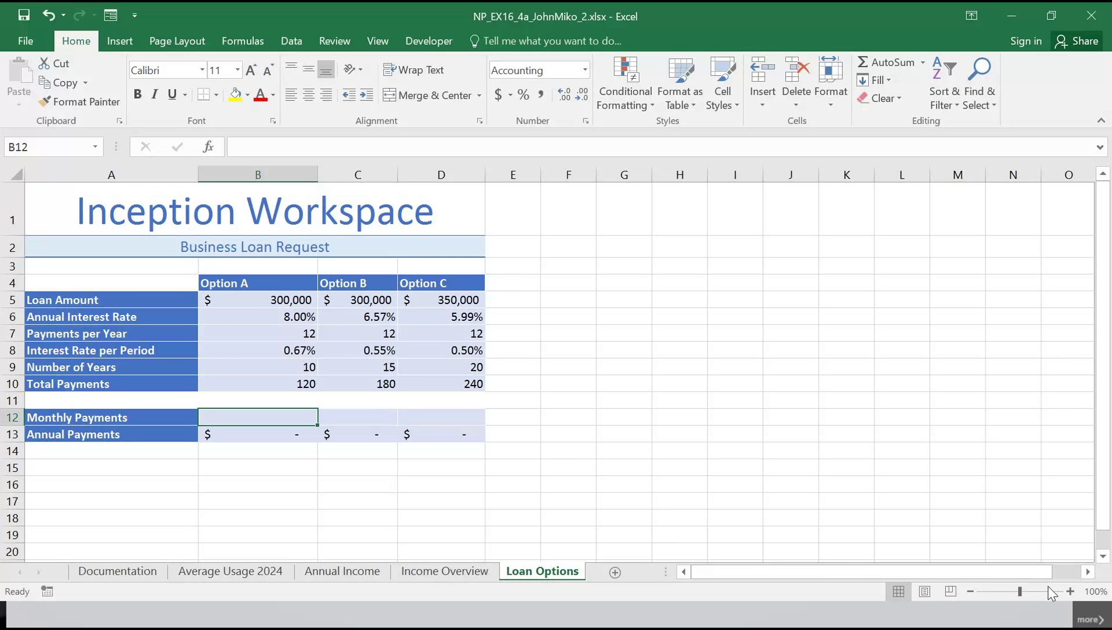
pyautogui.click(1071, 592)
pyautogui.click(1071, 592)
pyautogui.click(1071, 592)
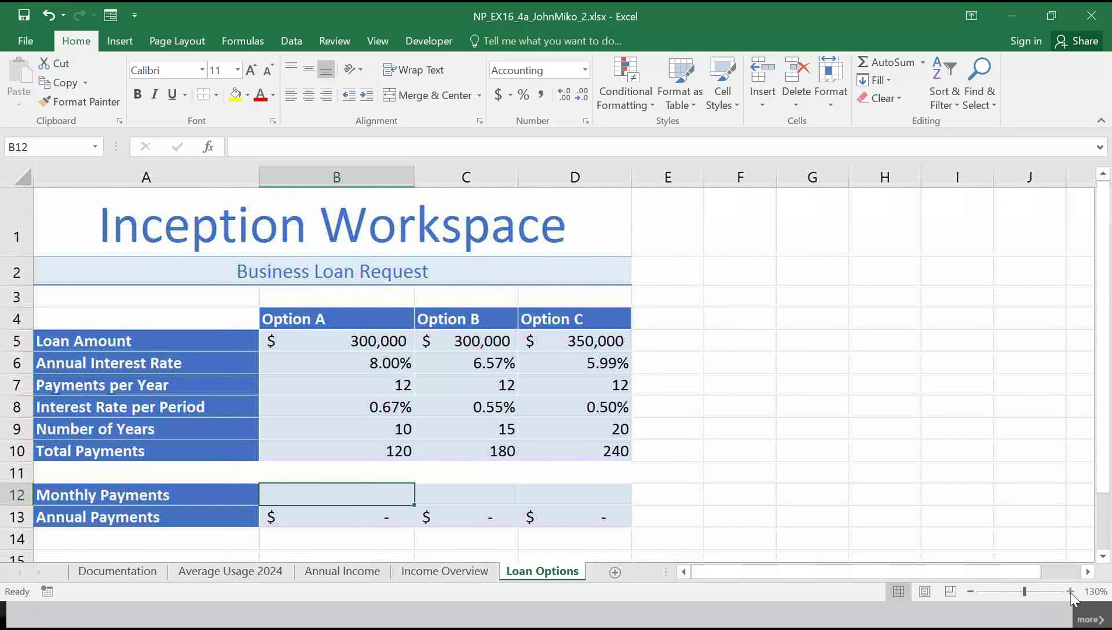
pyautogui.write('=pmt(')
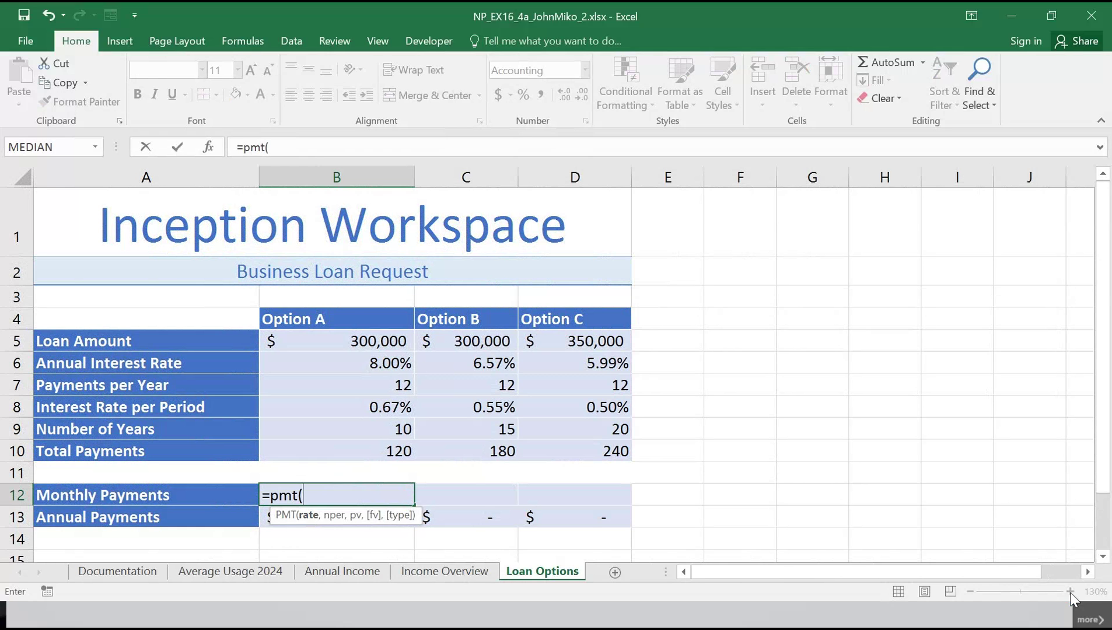
pyautogui.click(374, 406)
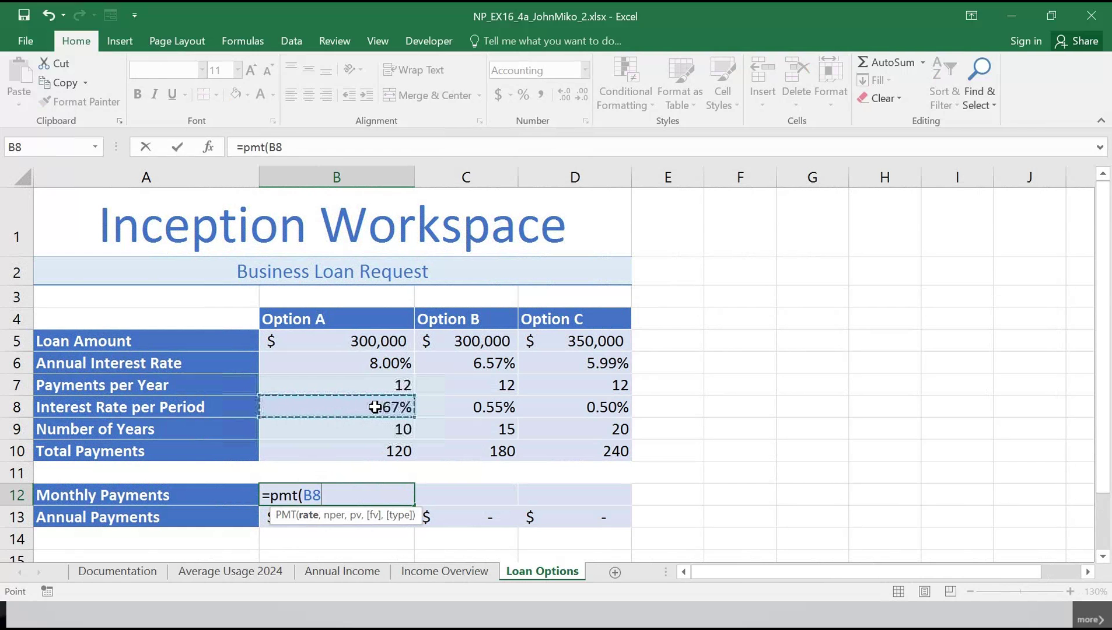
pyautogui.write(',')
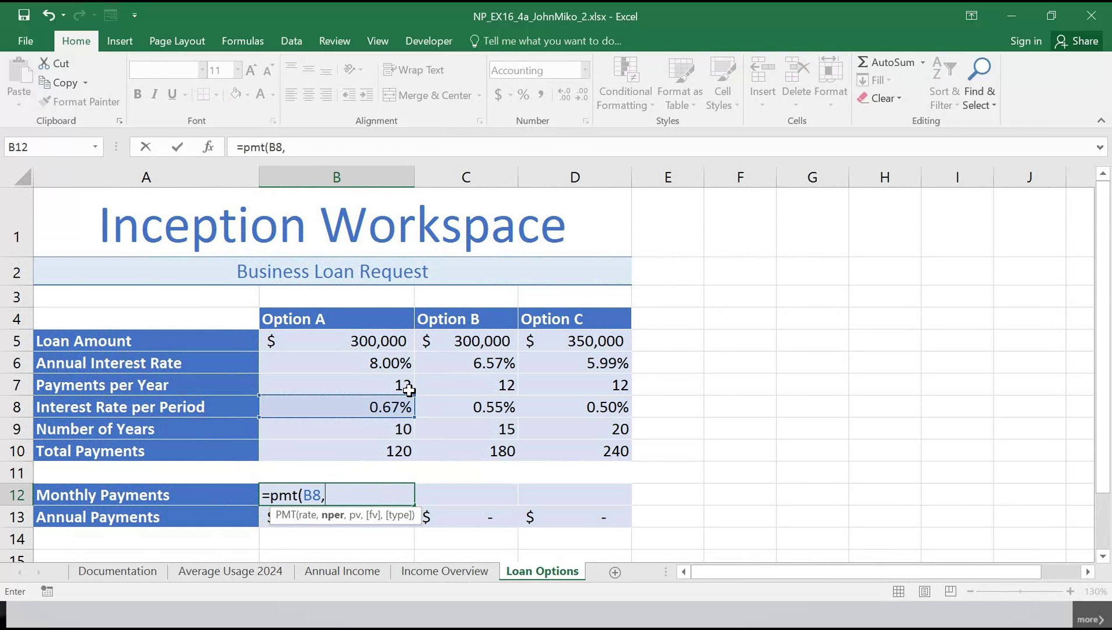
pyautogui.click(400, 455)
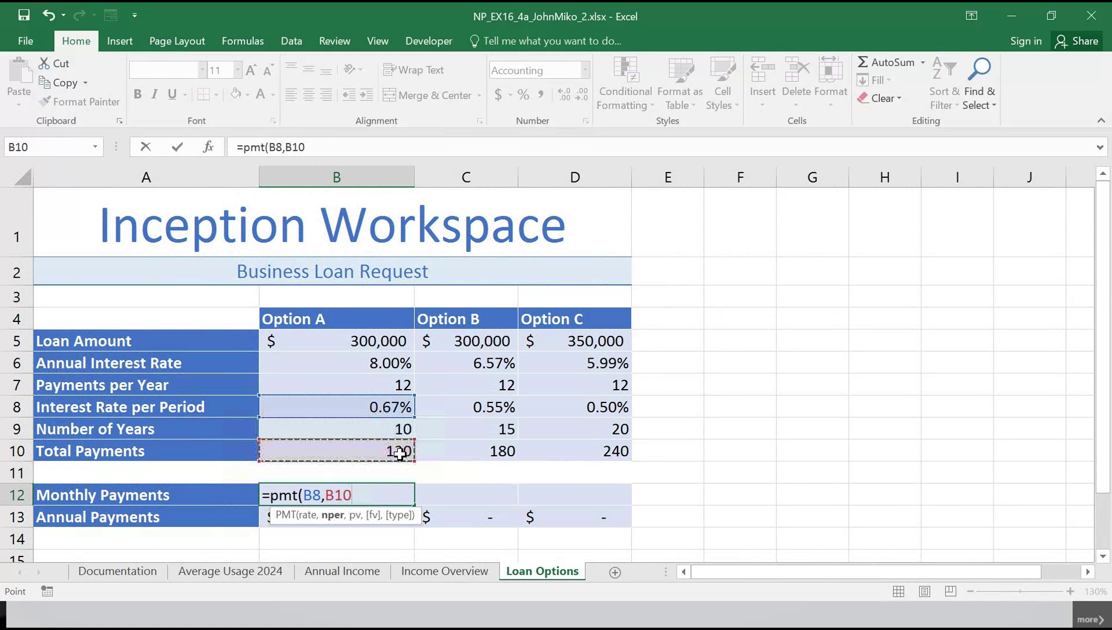
pyautogui.write(',')
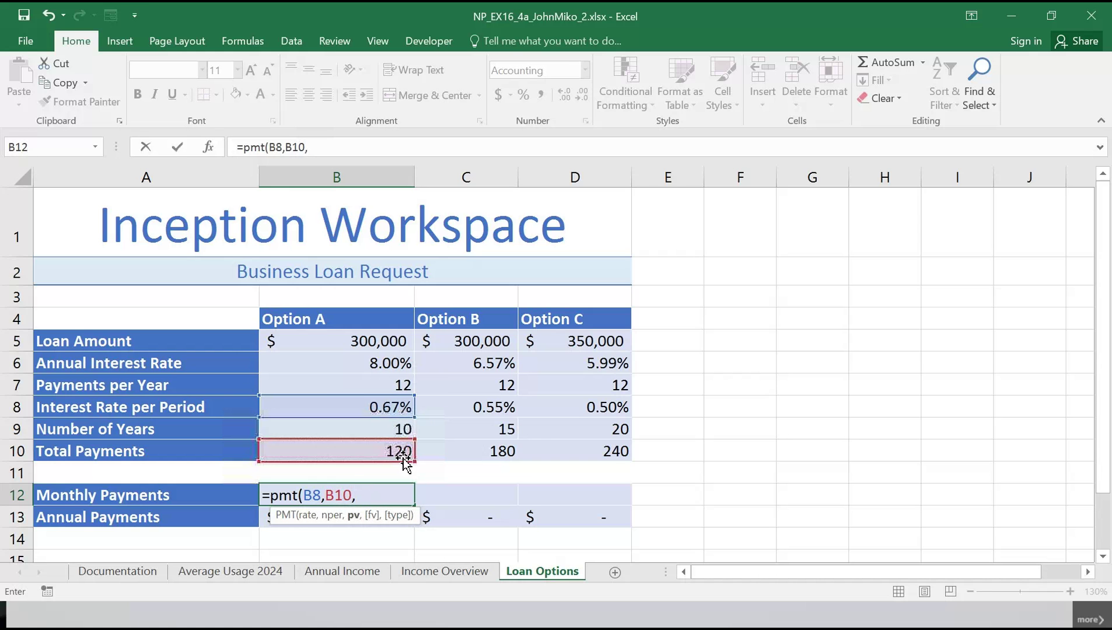
pyautogui.click(389, 338)
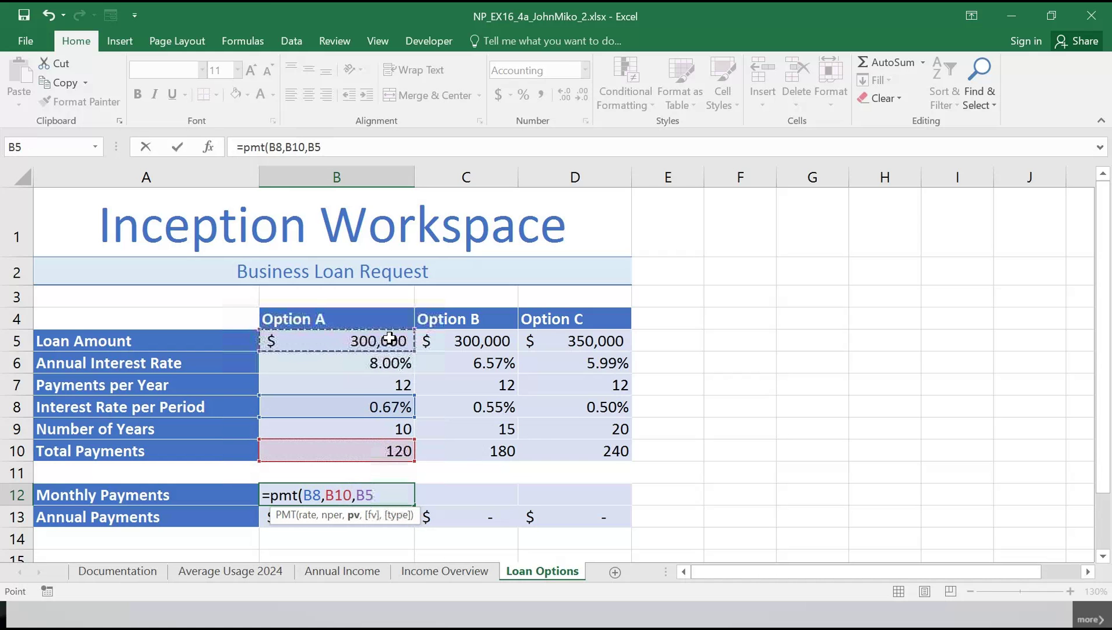
pyautogui.write(')')
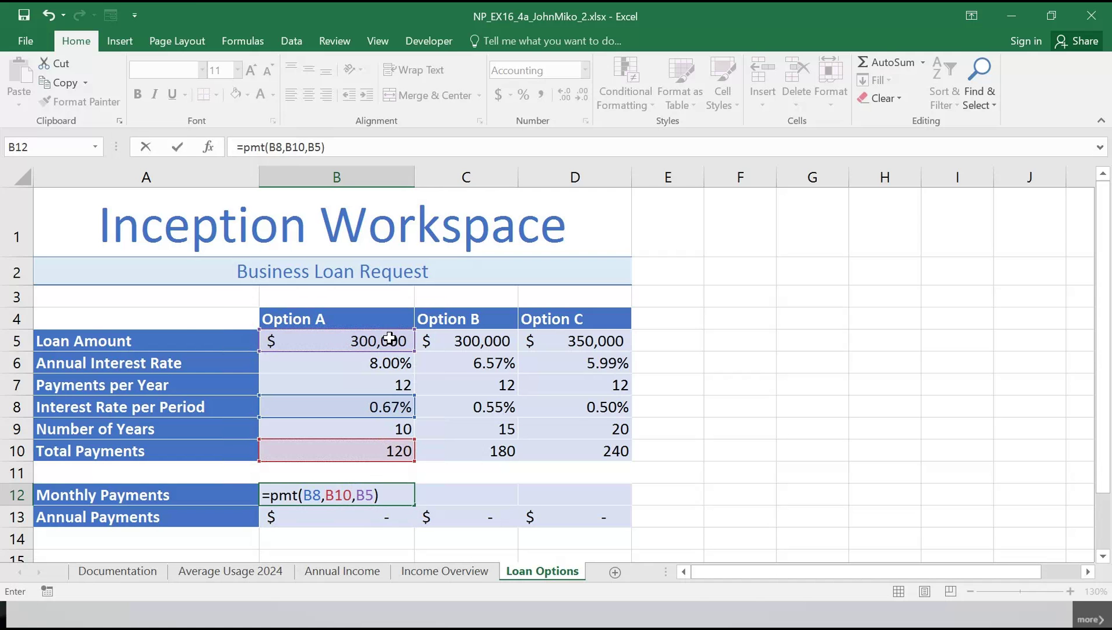
pyautogui.press('Return')
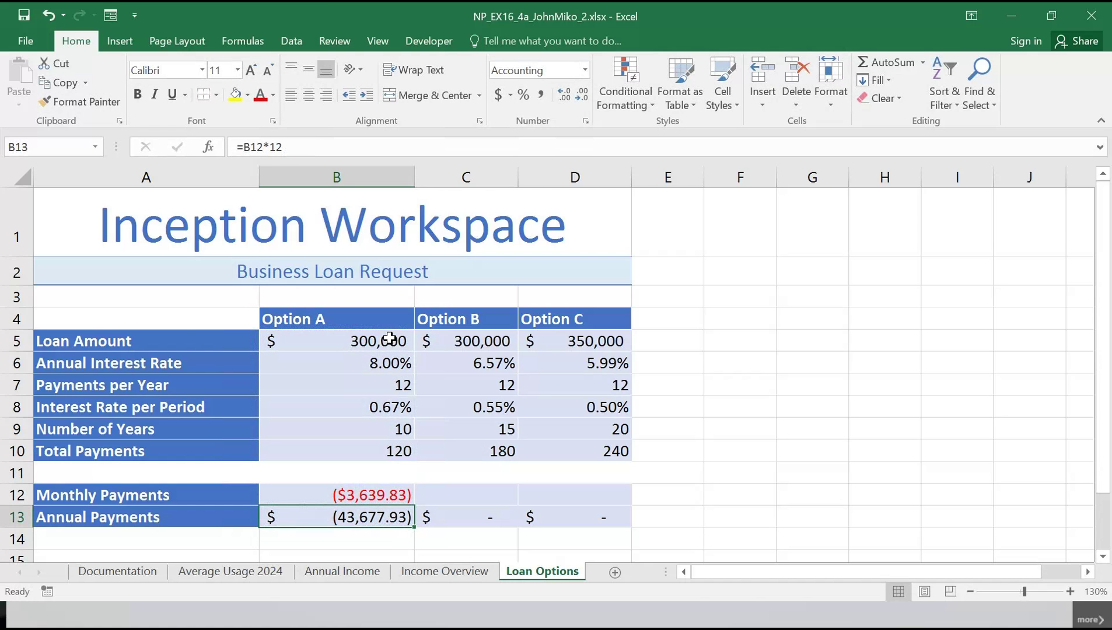
# - Copy the monthly payment formula from B12 across to C12:D12 and save the workbook
pyautogui.click(386, 496)
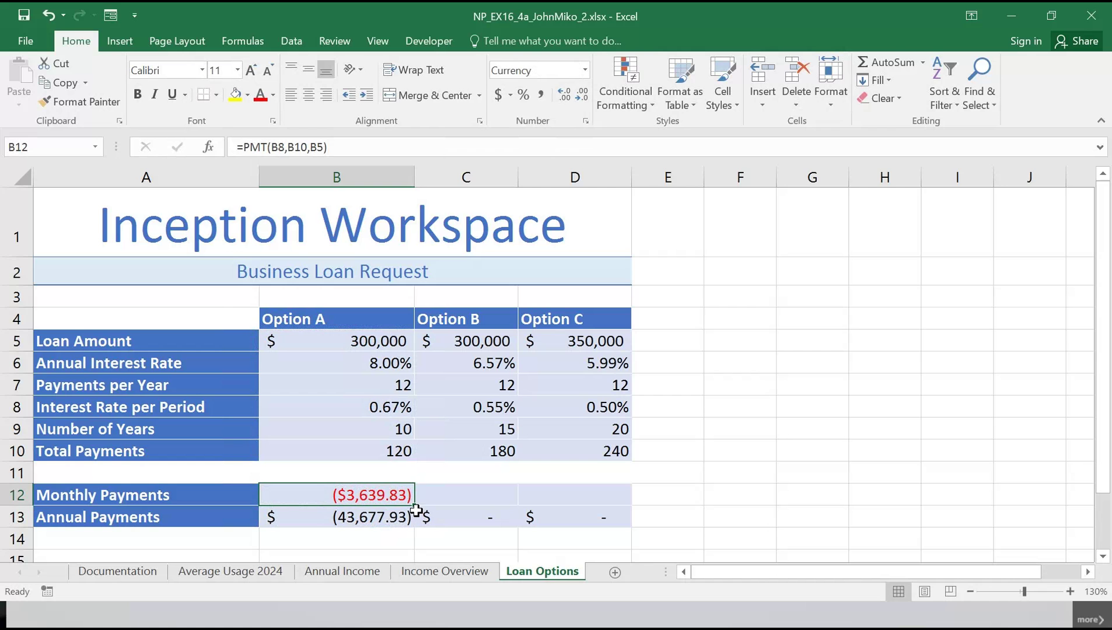
pyautogui.moveTo(416, 507); pyautogui.dragTo(606, 513)
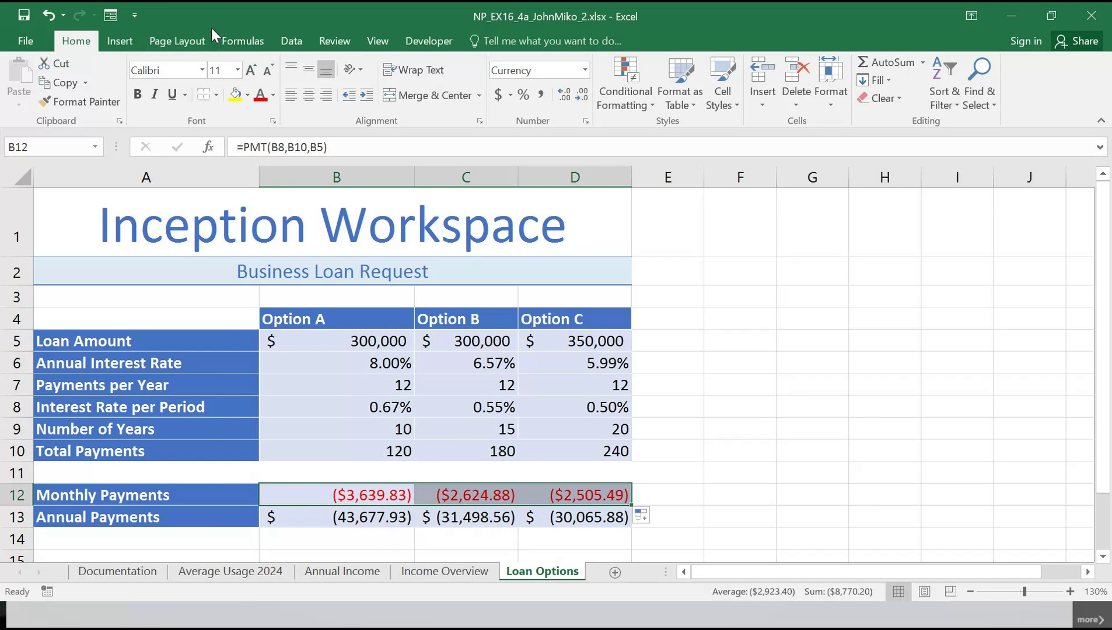
pyautogui.click(22, 13)
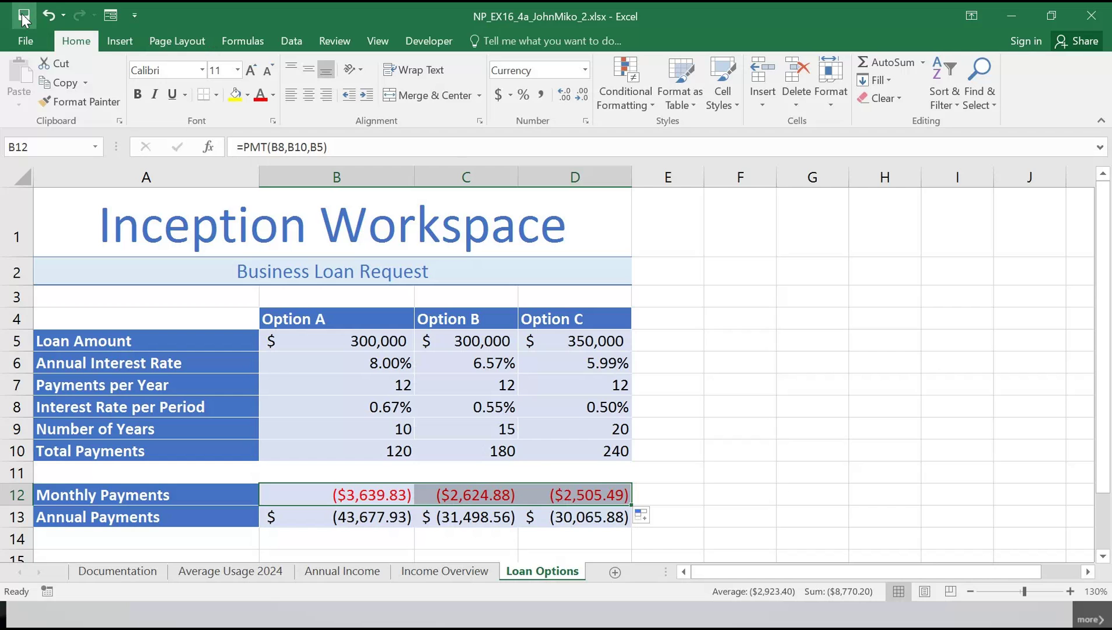